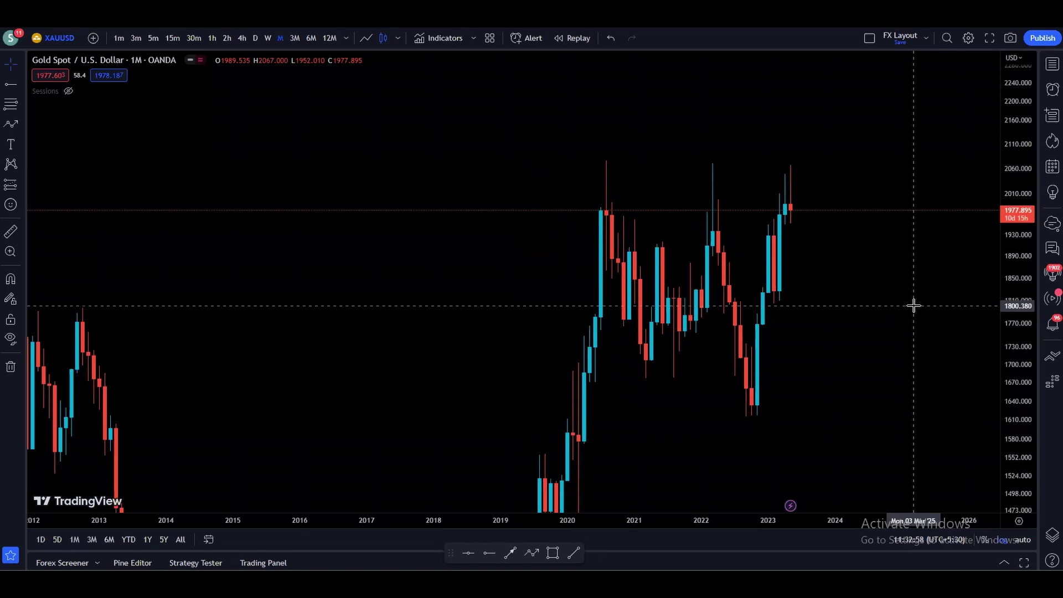
Step: Draw a horizontal line at 1978.696 on the monthly chart and point a temporary red arrow at the latest candle on it
drag(918, 304, 925, 301)
scroll(946, 308, up, 5)
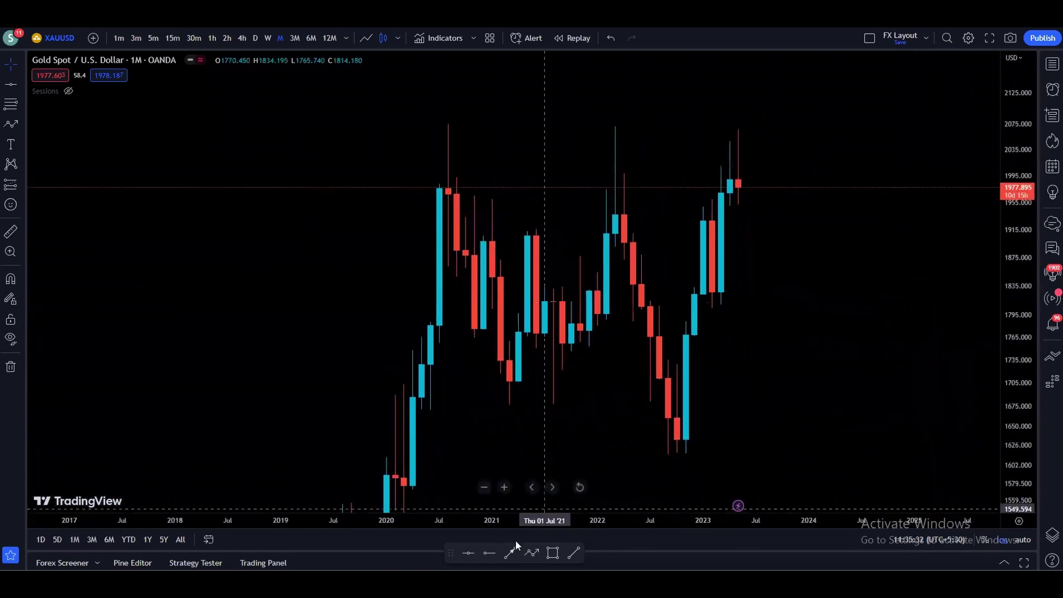
click(468, 552)
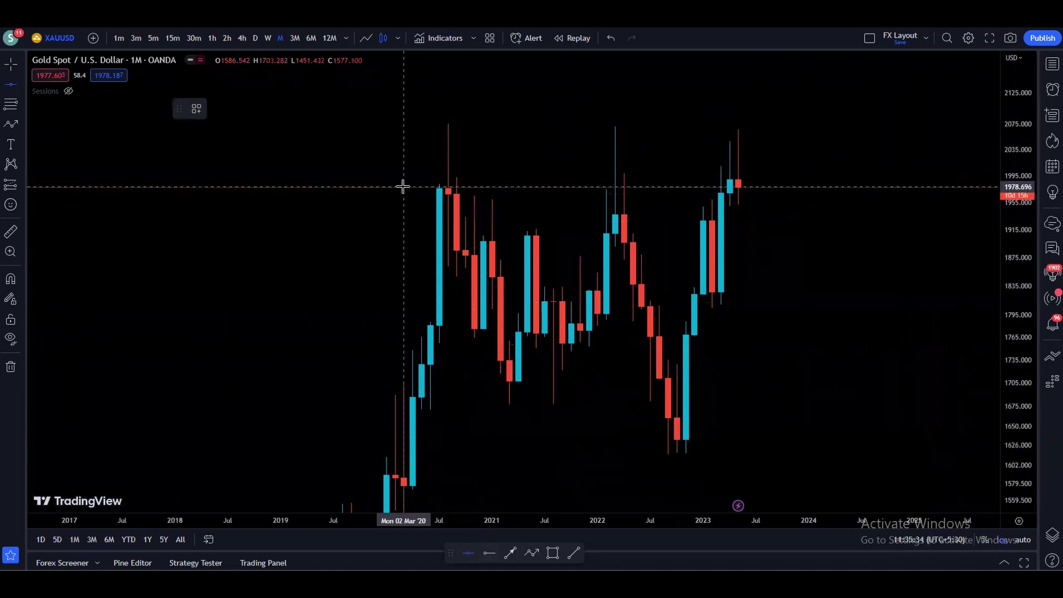
click(404, 182)
drag(872, 285, 916, 305)
drag(1019, 338, 1023, 293)
drag(964, 310, 842, 294)
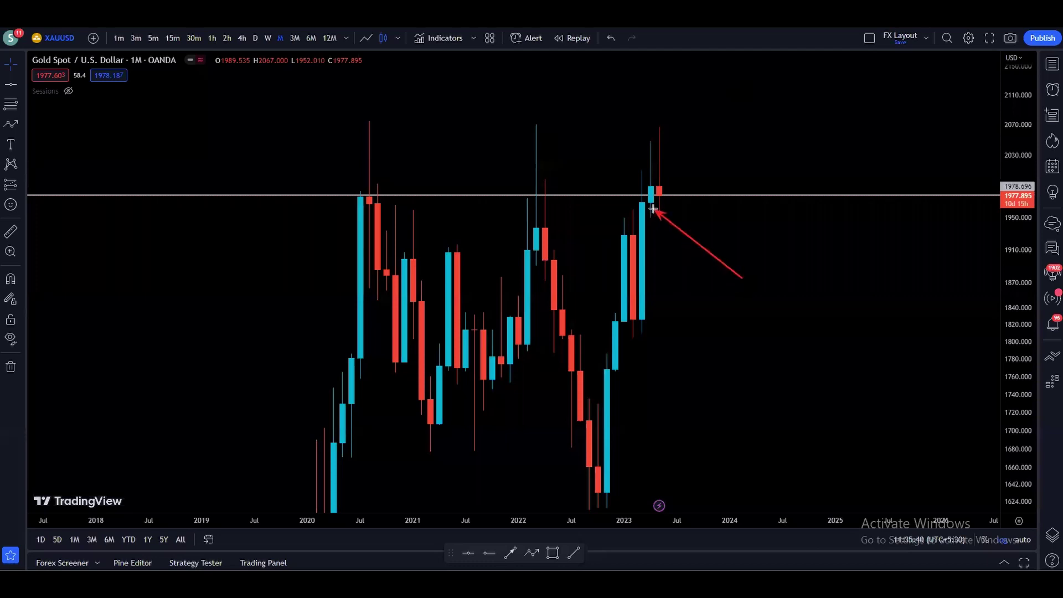
drag(653, 201, 719, 216)
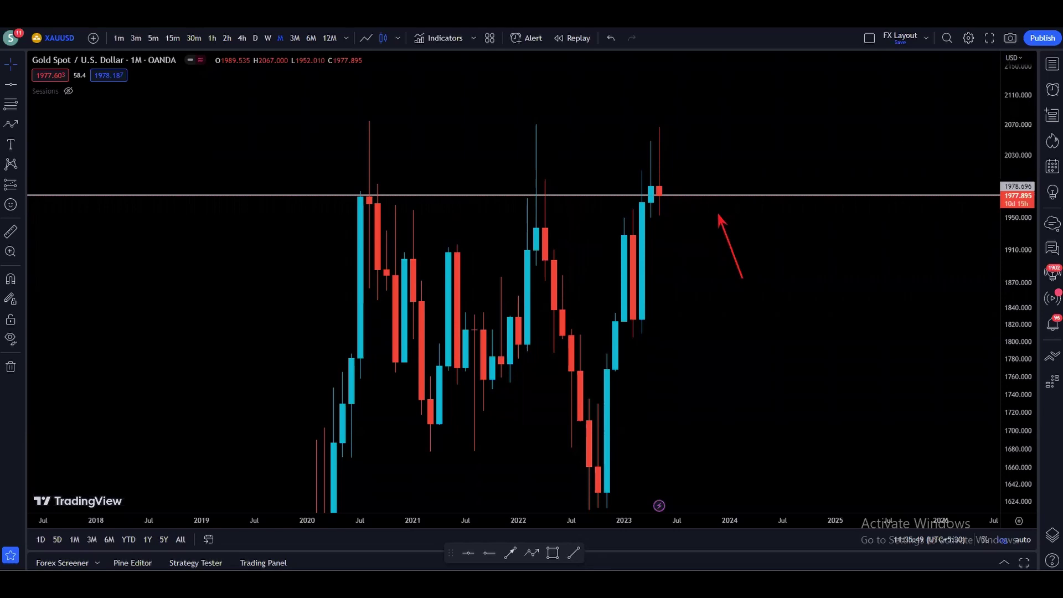
key(Escape)
Step: Draw a second horizontal line at about 1938.408, level with the top of the 2022 candle bodies
drag(783, 288, 814, 278)
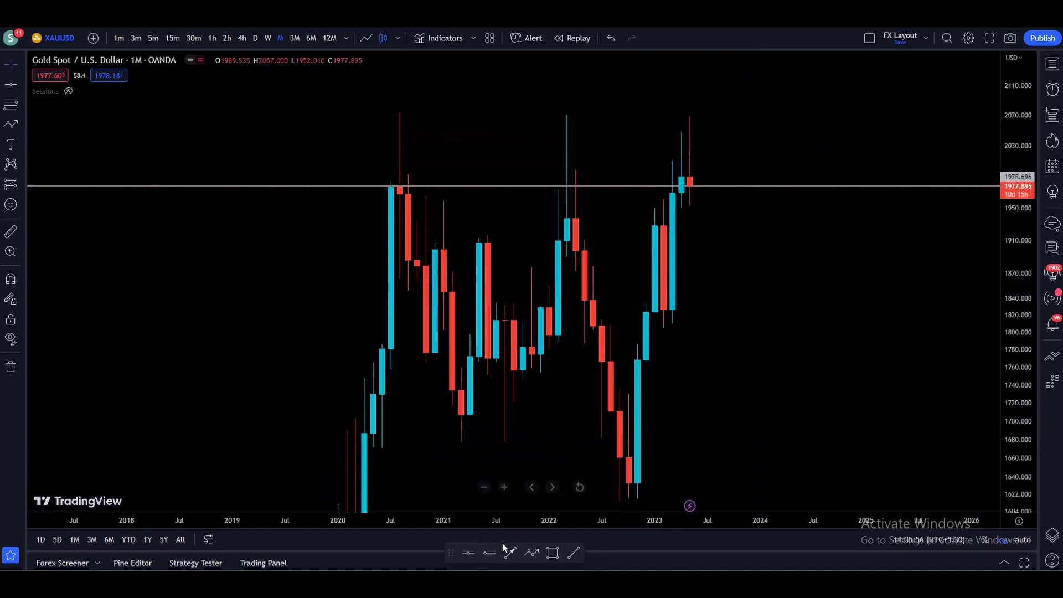
click(474, 553)
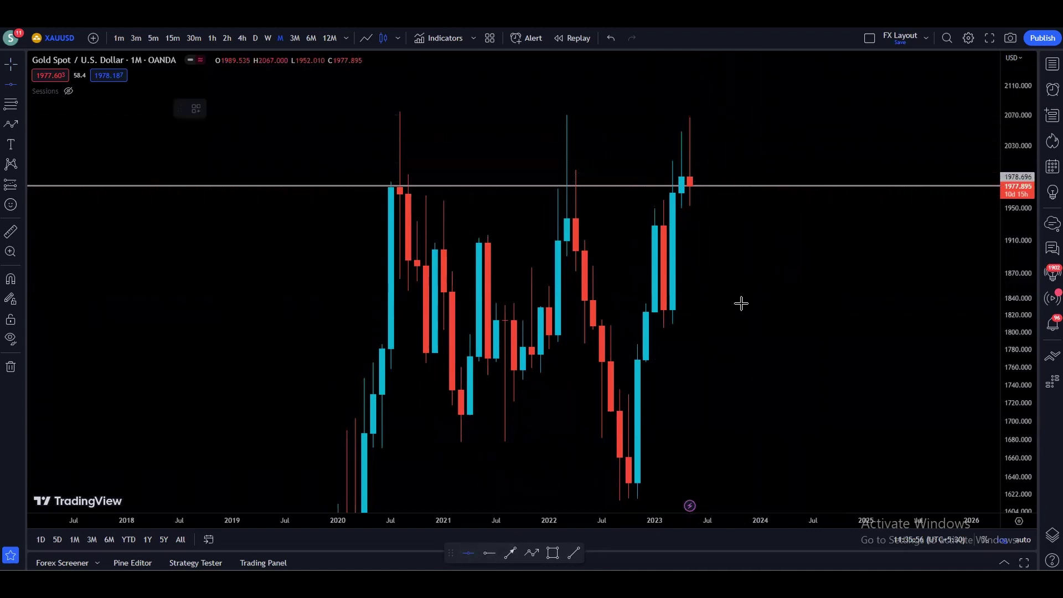
click(759, 217)
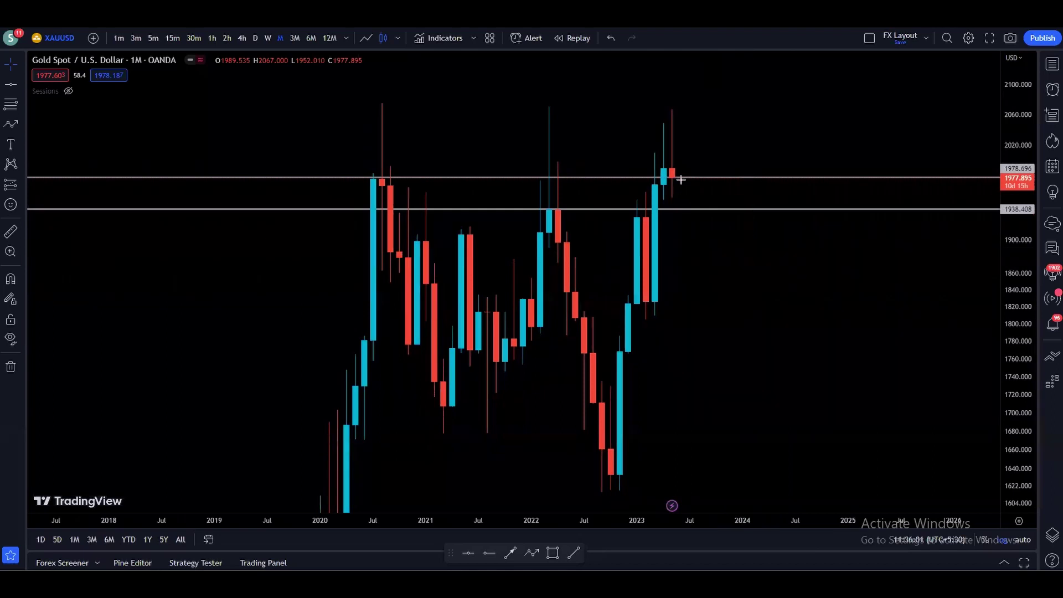
Step: Sketch a bearish scenario in red with candles falling through the lower line to zones near 1820 and 1640, and clear it
drag(669, 169, 682, 238)
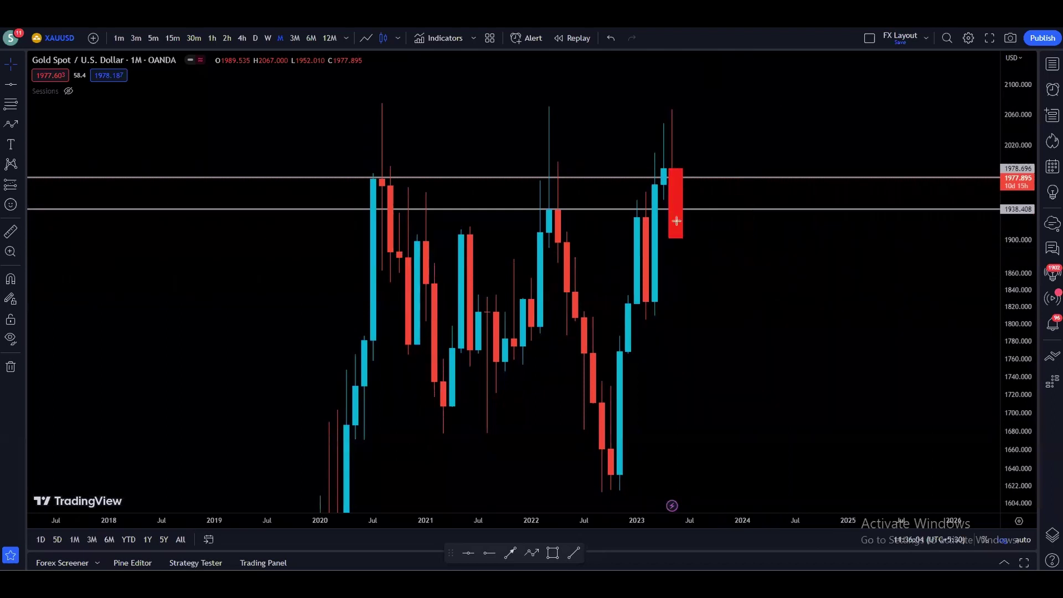
mouse_move(618, 212)
mouse_down()
mouse_move(696, 213)
mouse_move(672, 267)
mouse_move(690, 213)
mouse_up()
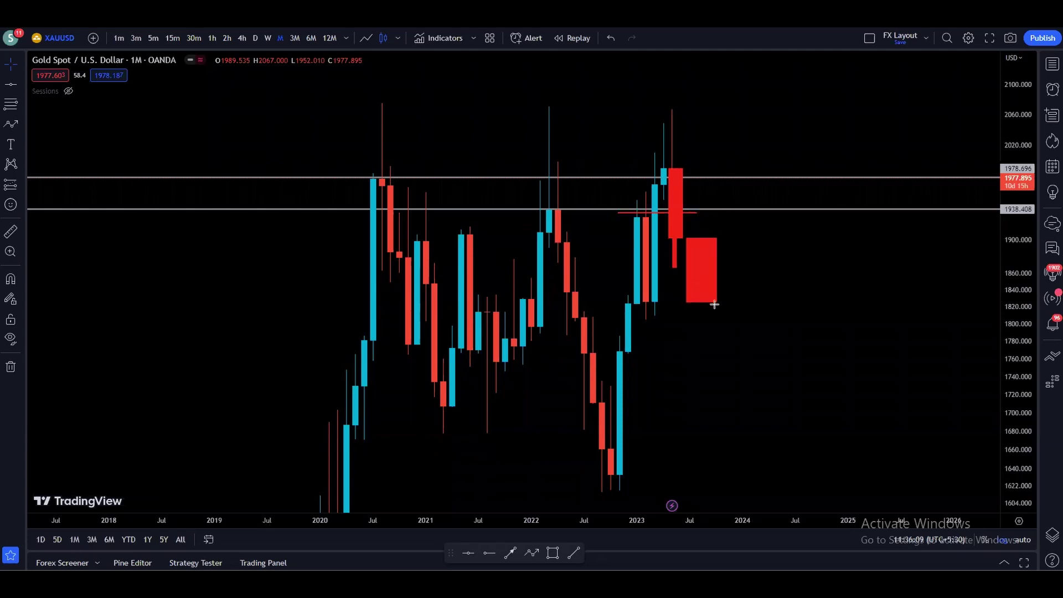
click(639, 304)
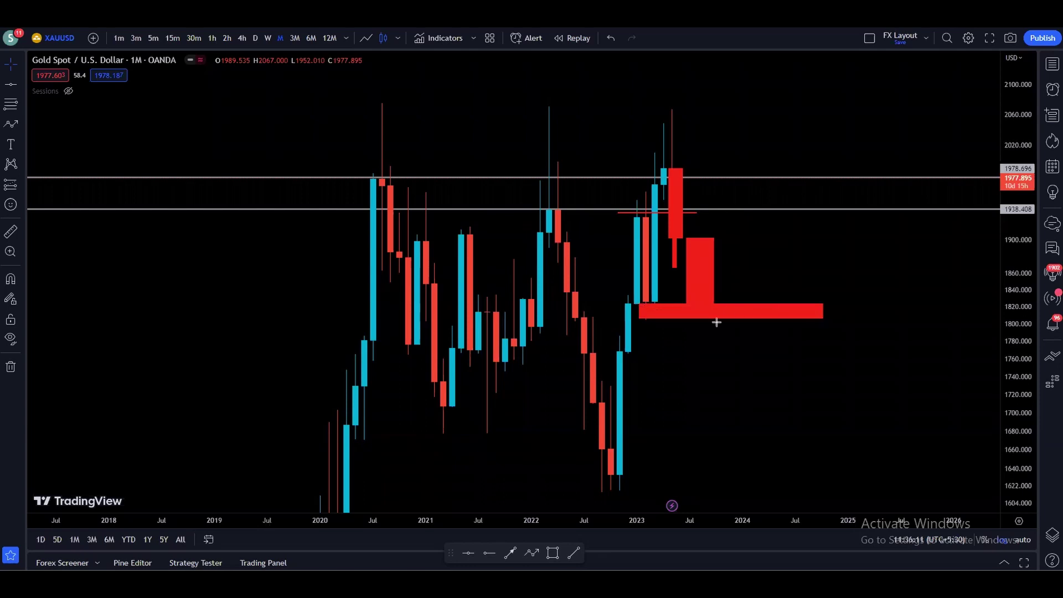
drag(689, 316, 718, 475)
drag(602, 478, 769, 460)
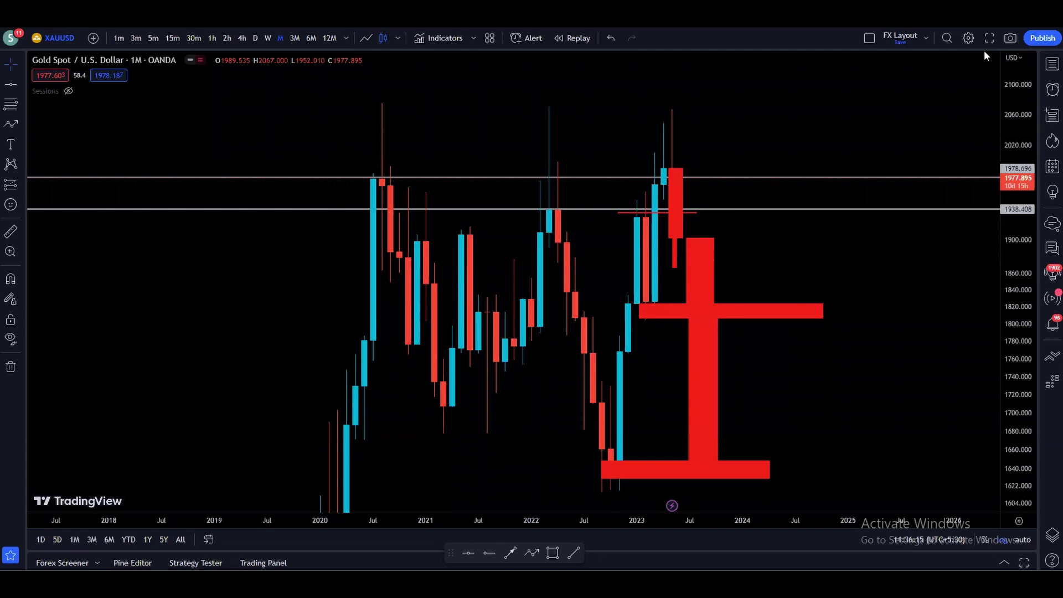
key(Escape)
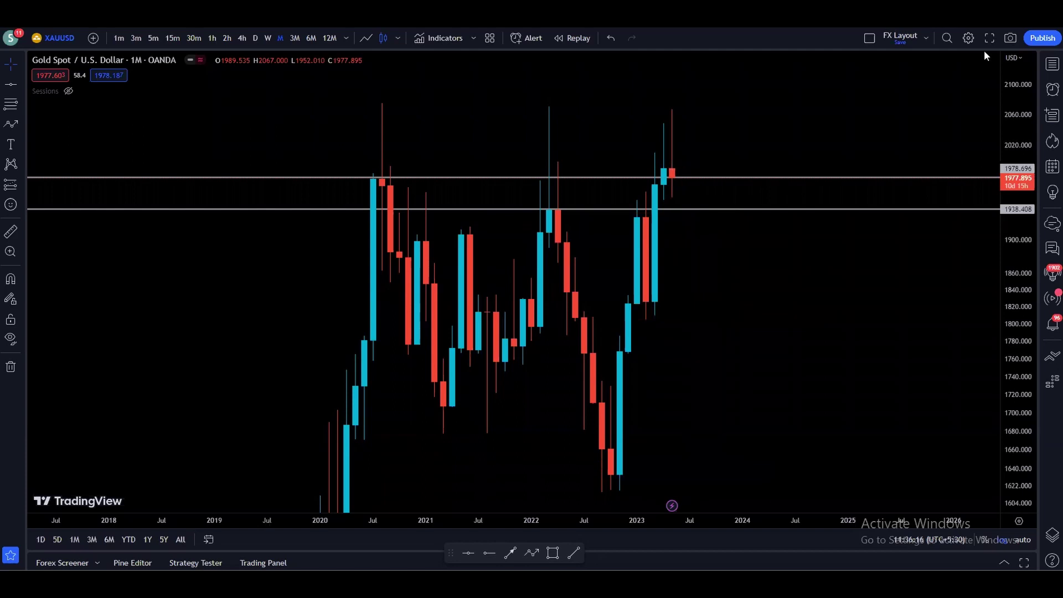
Step: Sketch a red monthly candle closing above the lower line, mark that level in red, and add a falling candle beside it
click(669, 165)
click(675, 114)
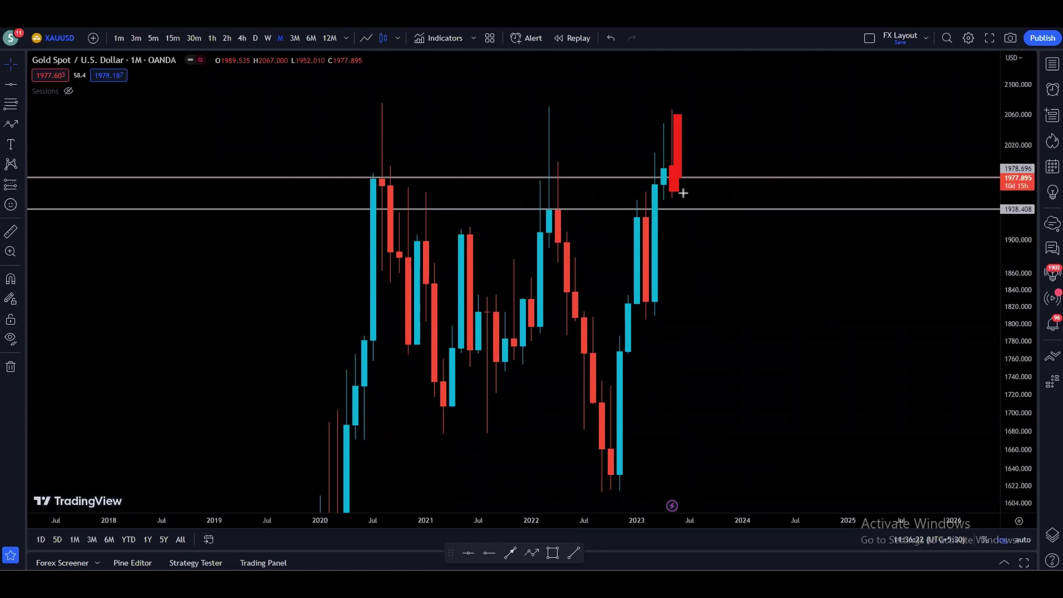
click(543, 209)
click(742, 209)
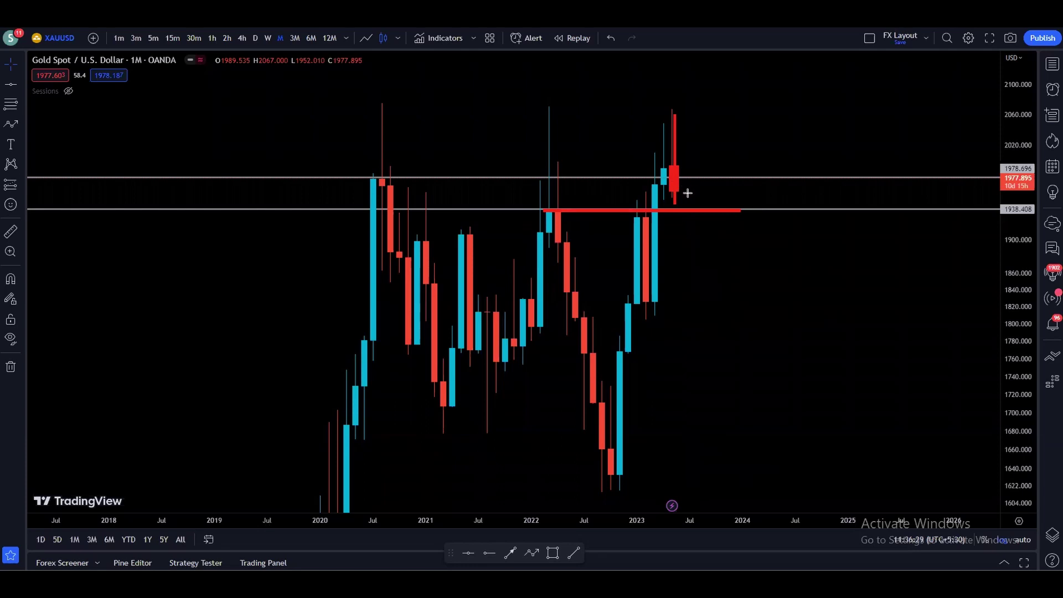
click(686, 192)
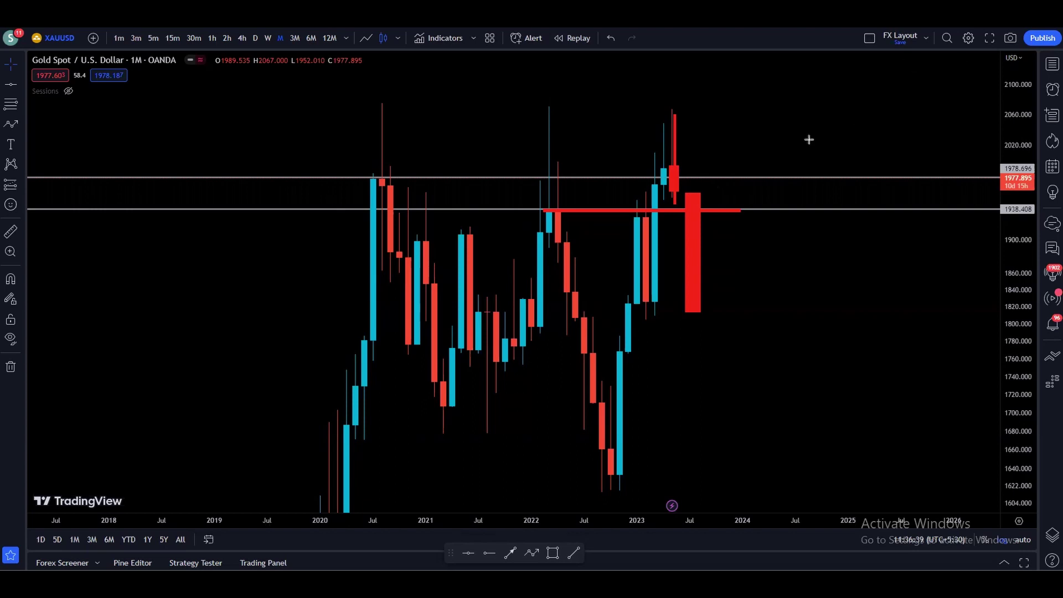
Step: Sketch a blue bullish candle rising from the 1938.408 line to about 2090, and clear the annotations
click(552, 211)
drag(687, 192, 673, 198)
click(699, 93)
drag(694, 84, 694, 208)
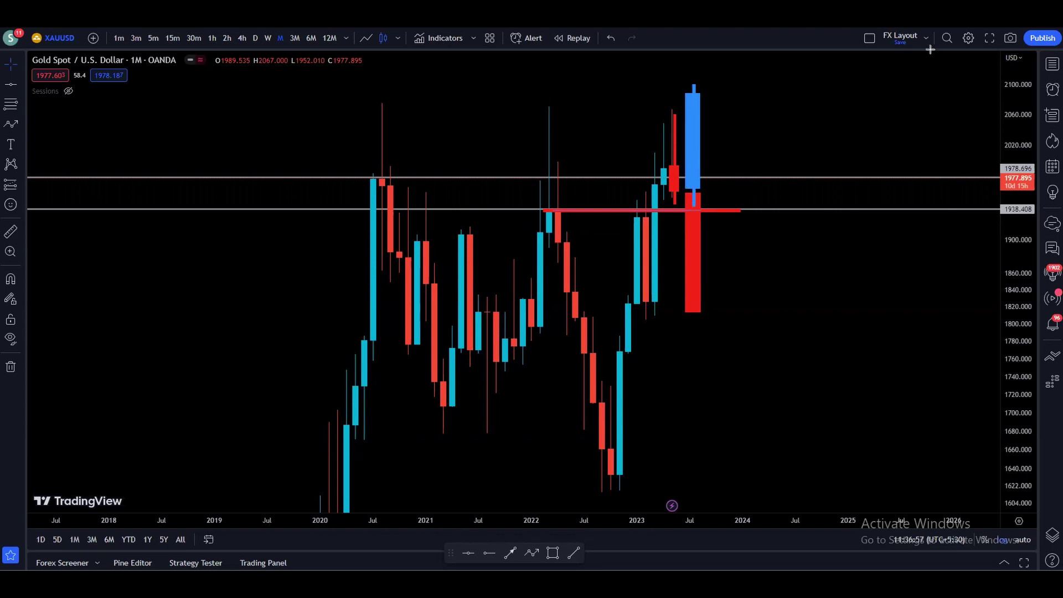
key(e)
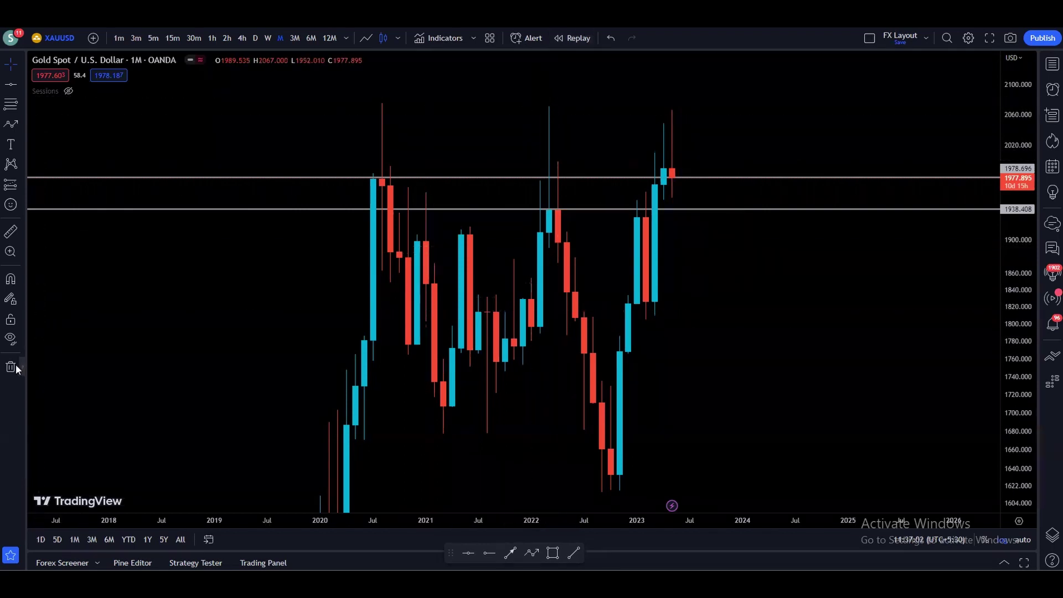
Step: Remove all drawings from the chart and switch to the weekly timeframe
click(61, 369)
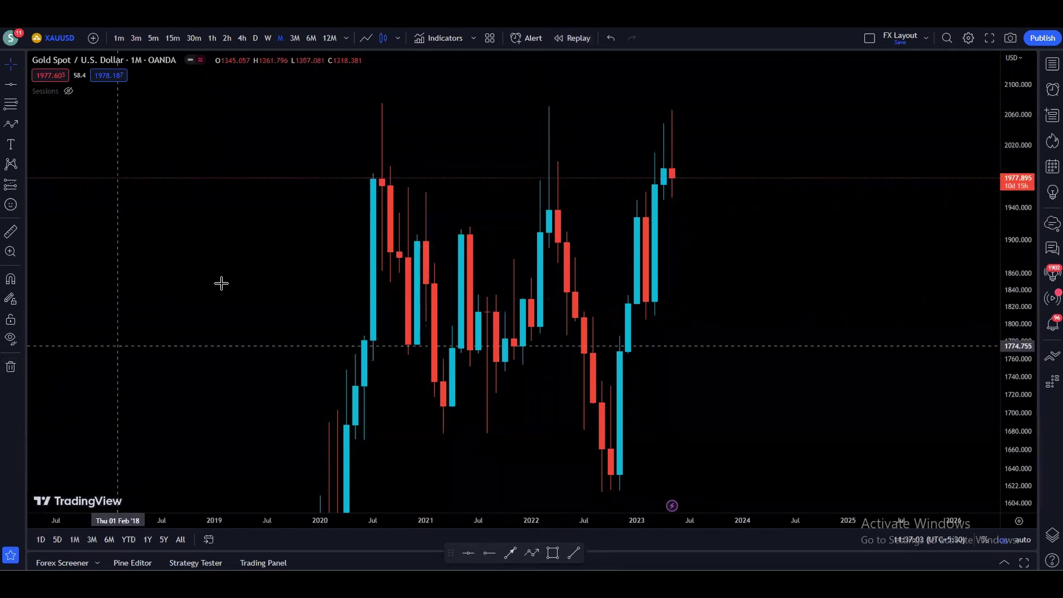
click(267, 39)
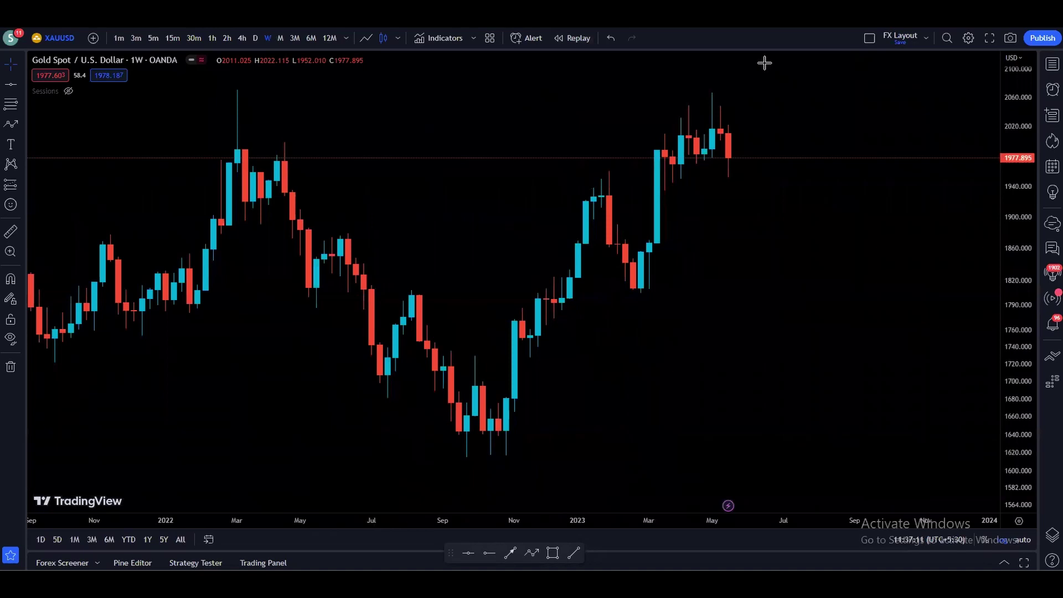
Step: Sketch blue arrows along the weekly swings since November 2022 and project further higher highs and higher lows to the end of 2023
mouse_move(506, 377)
mouse_down()
mouse_move(592, 171)
mouse_move(631, 295)
mouse_move(613, 182)
mouse_move(693, 125)
mouse_move(707, 94)
mouse_move(767, 259)
mouse_up()
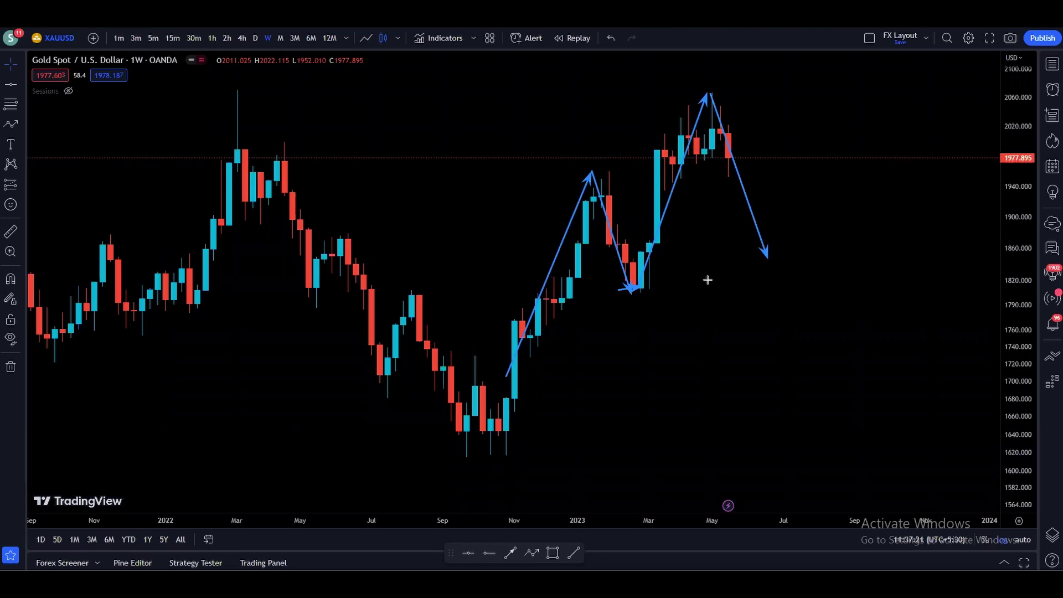
drag(663, 324, 635, 294)
drag(754, 246, 755, 255)
mouse_move(751, 261)
mouse_down()
mouse_move(785, 234)
mouse_move(819, 101)
mouse_move(727, 98)
mouse_move(754, 99)
mouse_move(847, 63)
mouse_move(916, 175)
mouse_move(950, 98)
mouse_up()
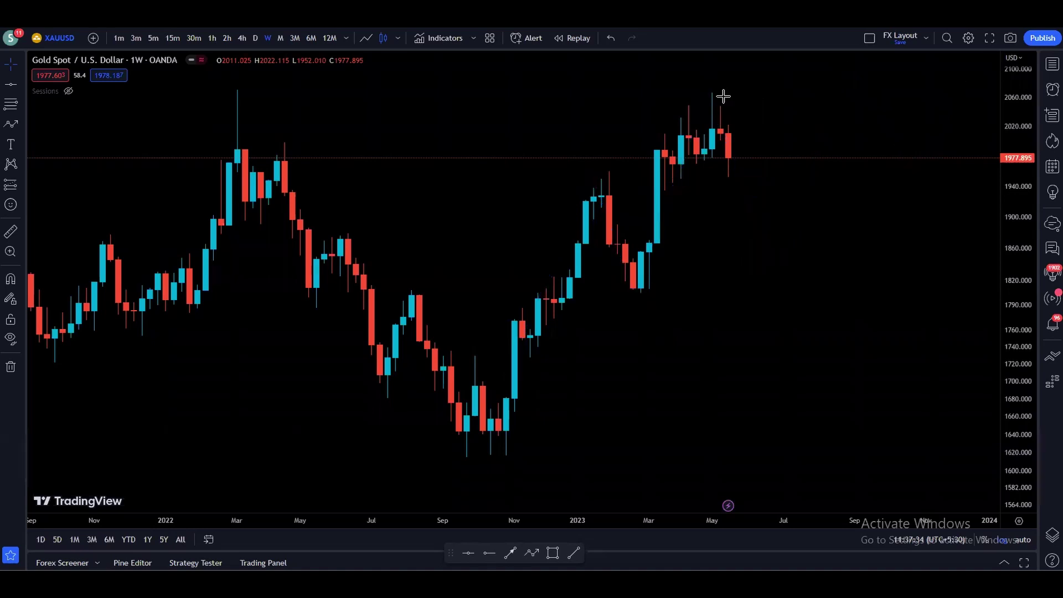
Step: Draw a horizontal line at 1967.554 on the weekly chart, just below the latest candle's close
scroll(973, 226, up, 1)
drag(1024, 296, 1025, 216)
drag(900, 229, 845, 295)
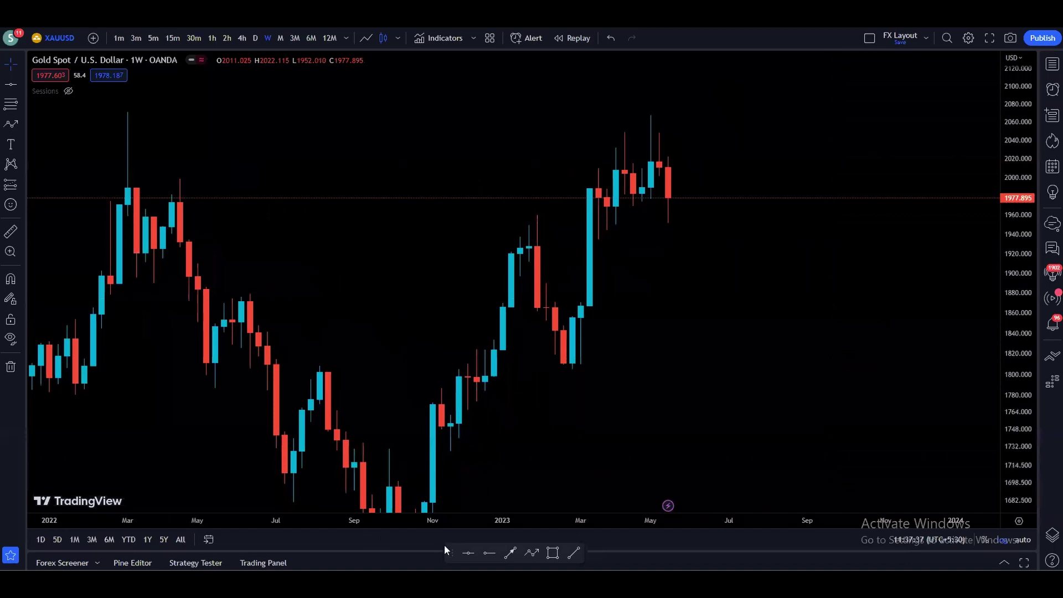
click(467, 552)
click(758, 207)
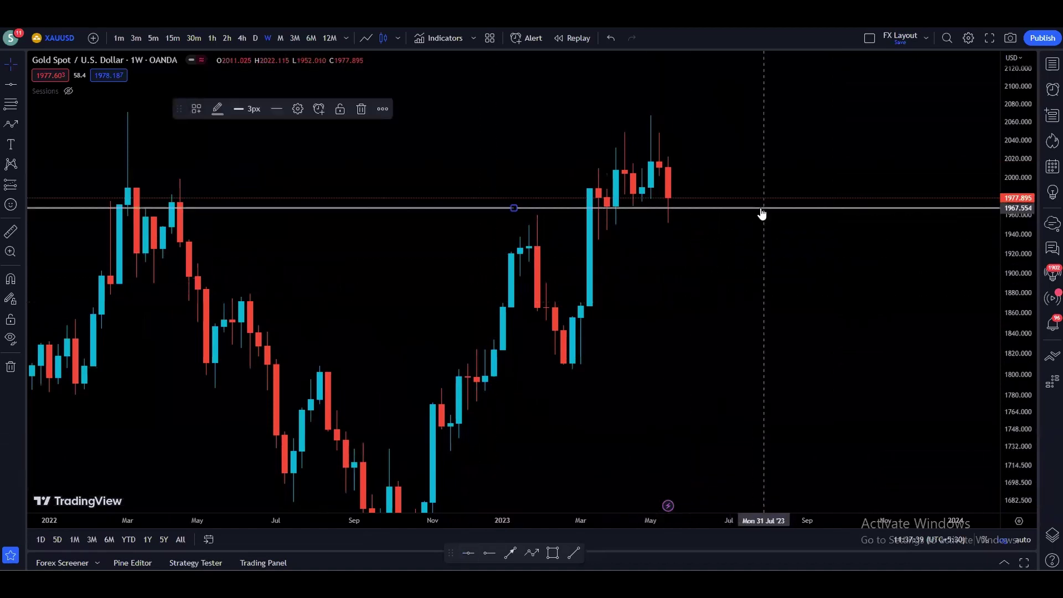
click(751, 300)
scroll(764, 313, down, 1)
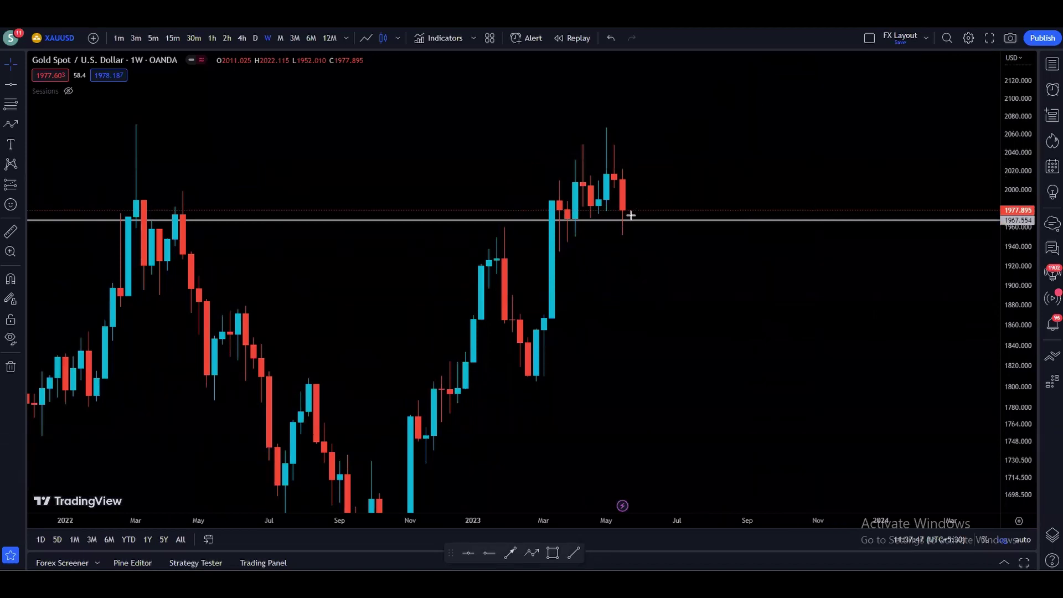
Step: Sketch a bullish weekly scenario in blue with candles holding above the 1967.554 line and rallying to a zone near 2080
drag(629, 217, 647, 196)
drag(565, 220, 658, 220)
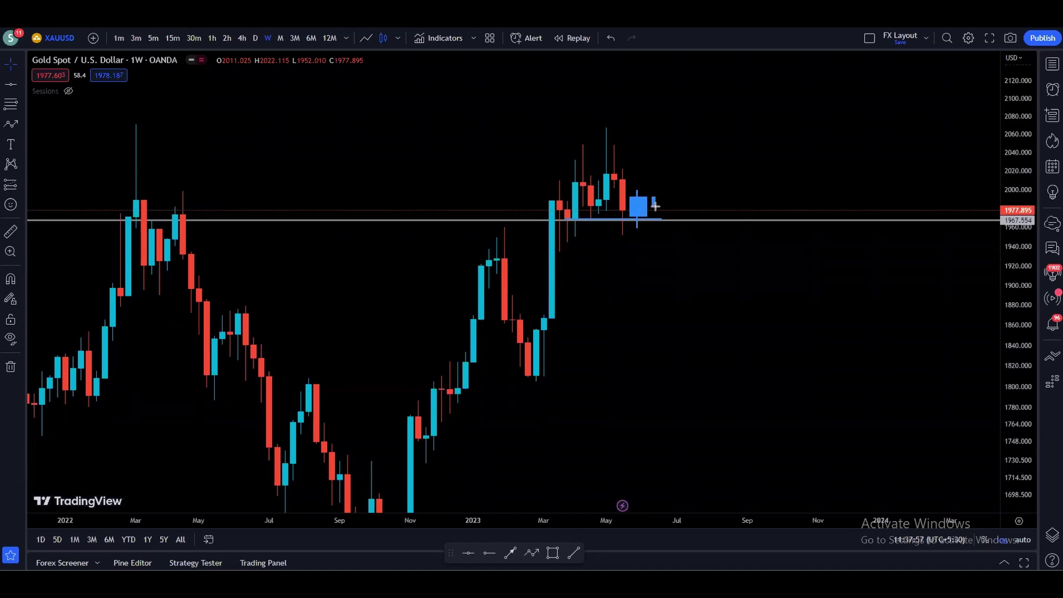
drag(656, 205, 672, 121)
drag(587, 123, 684, 113)
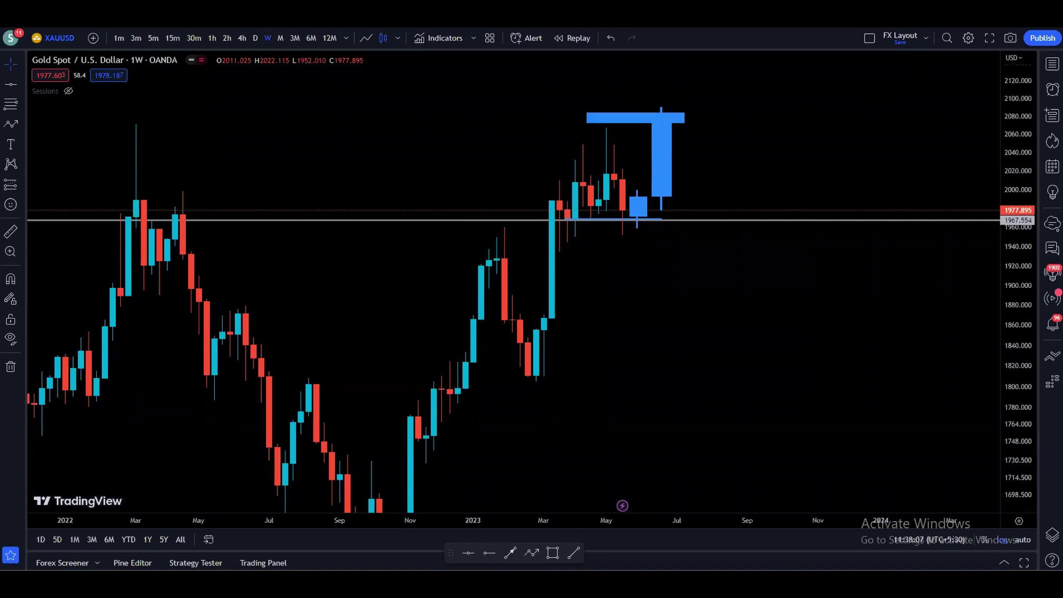
Step: Sketch a bearish weekly scenario in red with candles breaking a level near 1930 and falling to about 1800
drag(630, 209, 643, 263)
mouse_move(492, 255)
mouse_down()
mouse_move(624, 255)
mouse_move(690, 390)
mouse_up()
drag(683, 326, 683, 408)
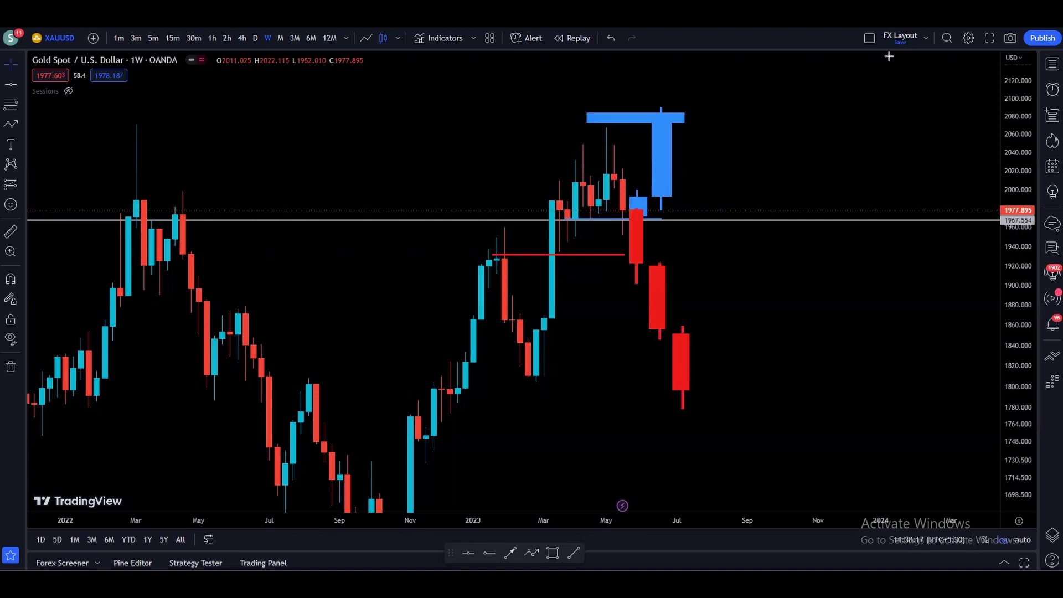
Step: Sketch a blue reversal candle after the red ones and a rally to a level near 2090, and clear the annotations
mouse_move(723, 339)
mouse_down()
mouse_move(705, 390)
mouse_move(713, 328)
mouse_up()
drag(712, 390, 712, 418)
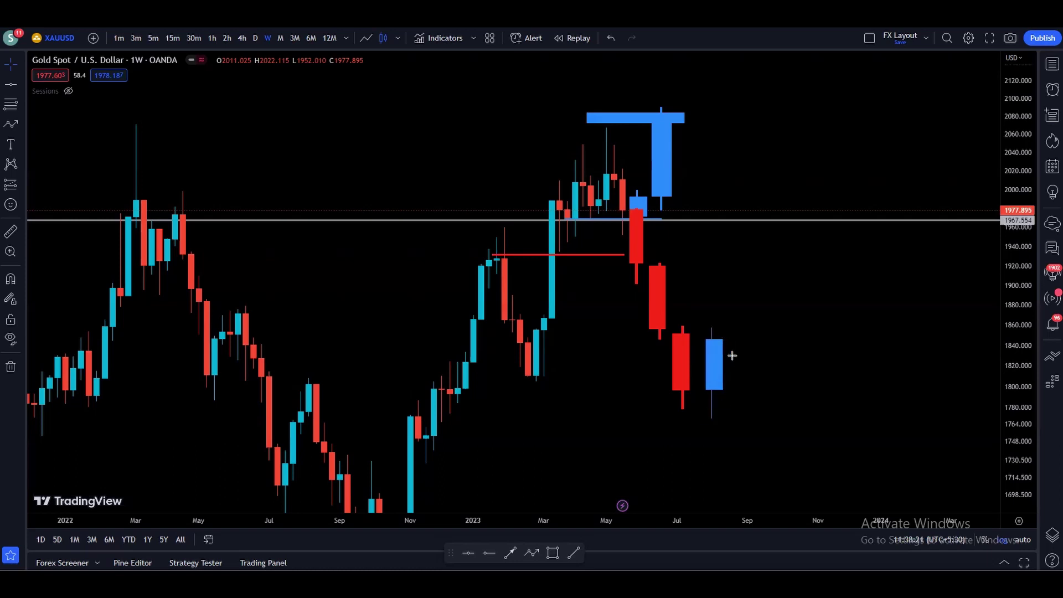
mouse_move(730, 339)
mouse_down()
mouse_move(762, 89)
mouse_move(756, 96)
mouse_up()
mouse_move(577, 107)
mouse_down()
mouse_move(923, 109)
mouse_move(867, 106)
mouse_up()
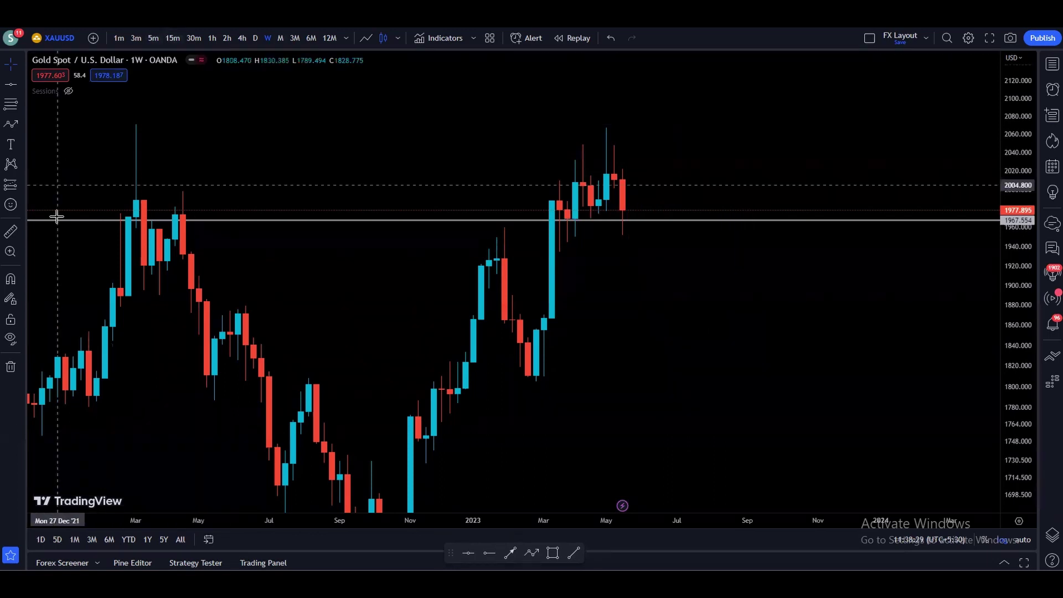
Step: Switch to the daily timeframe and remove all drawings from the chart
click(256, 37)
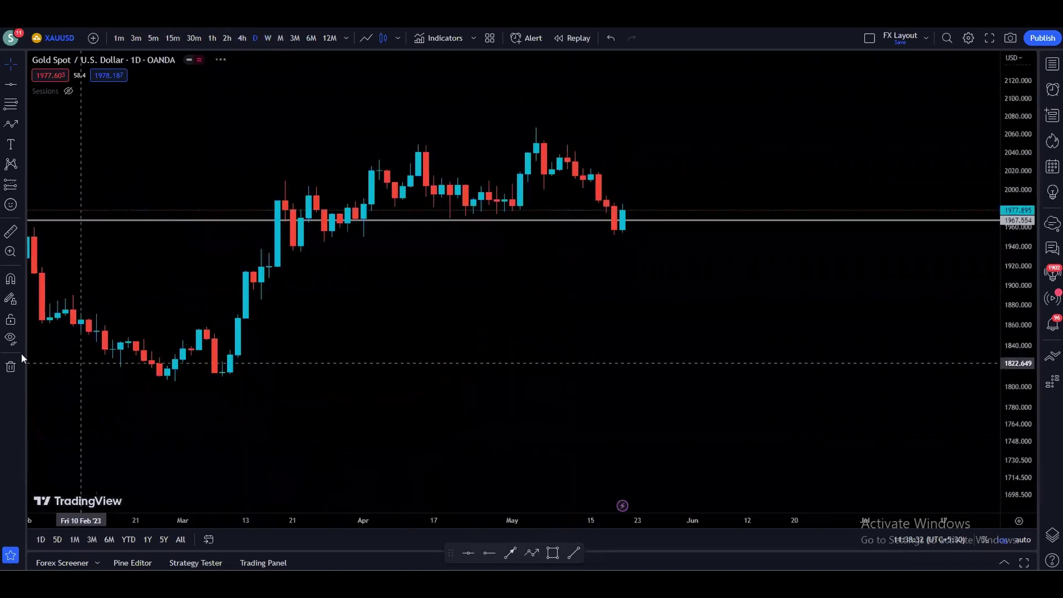
click(11, 366)
click(147, 365)
Step: Trace the daily swings with a path from the early-March low over the March, April and May highs down to the 18 May low near 1951
scroll(963, 330, down, 5)
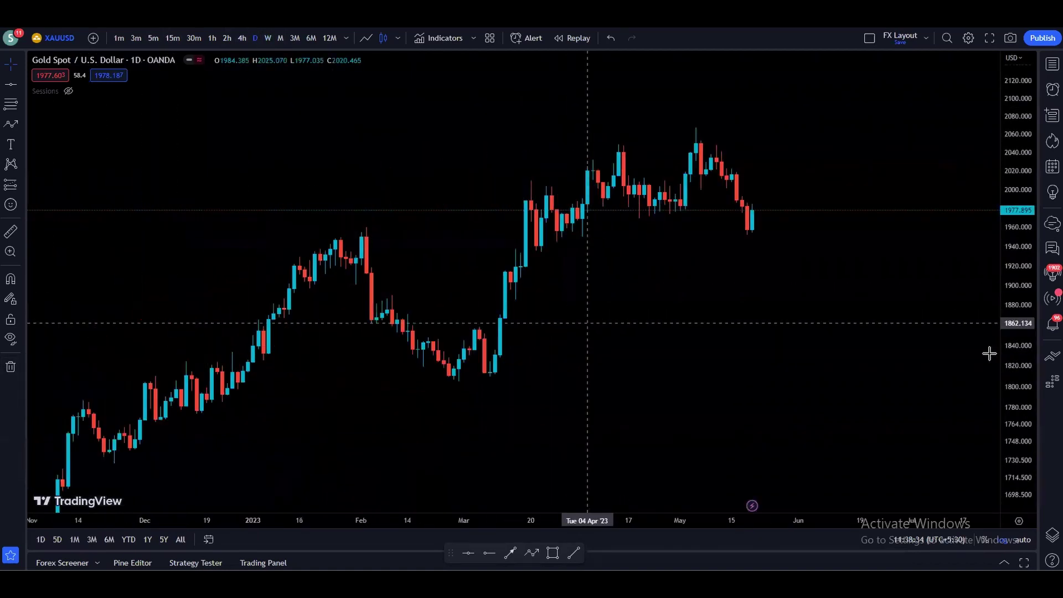
click(531, 553)
click(421, 400)
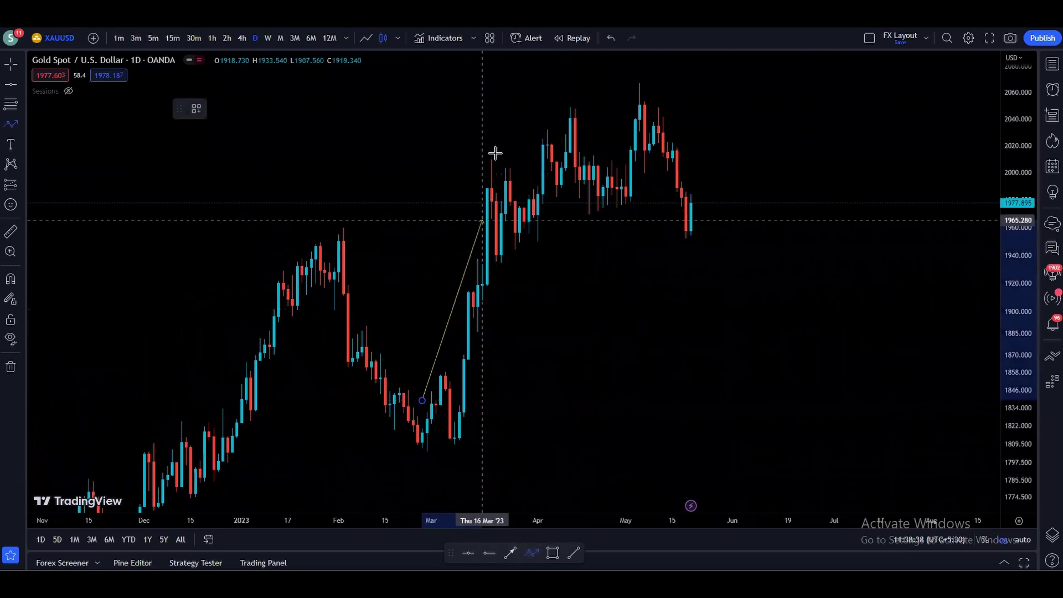
click(487, 145)
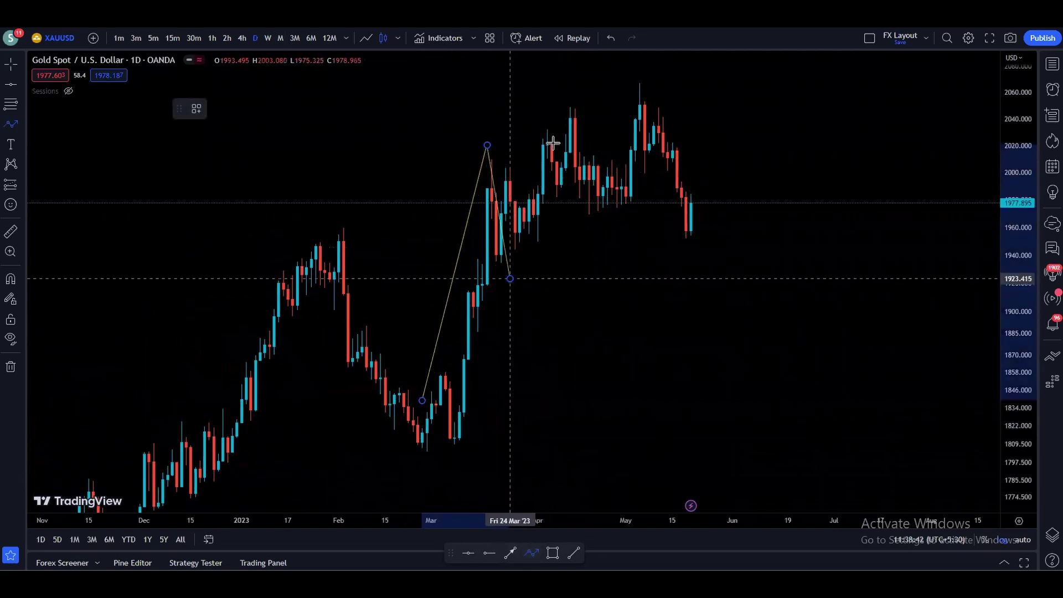
click(509, 278)
click(565, 100)
click(617, 206)
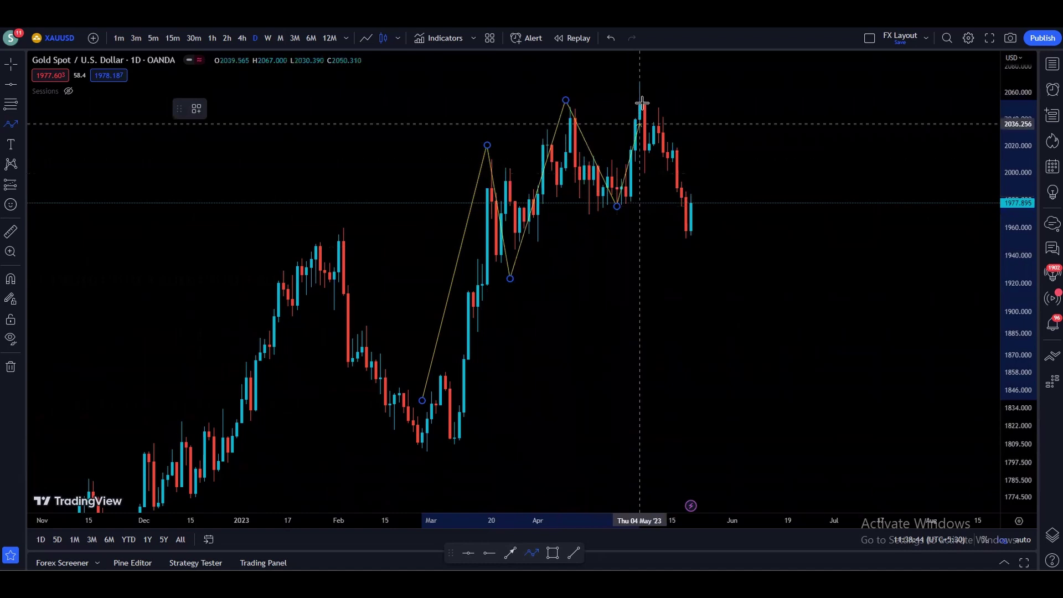
click(643, 100)
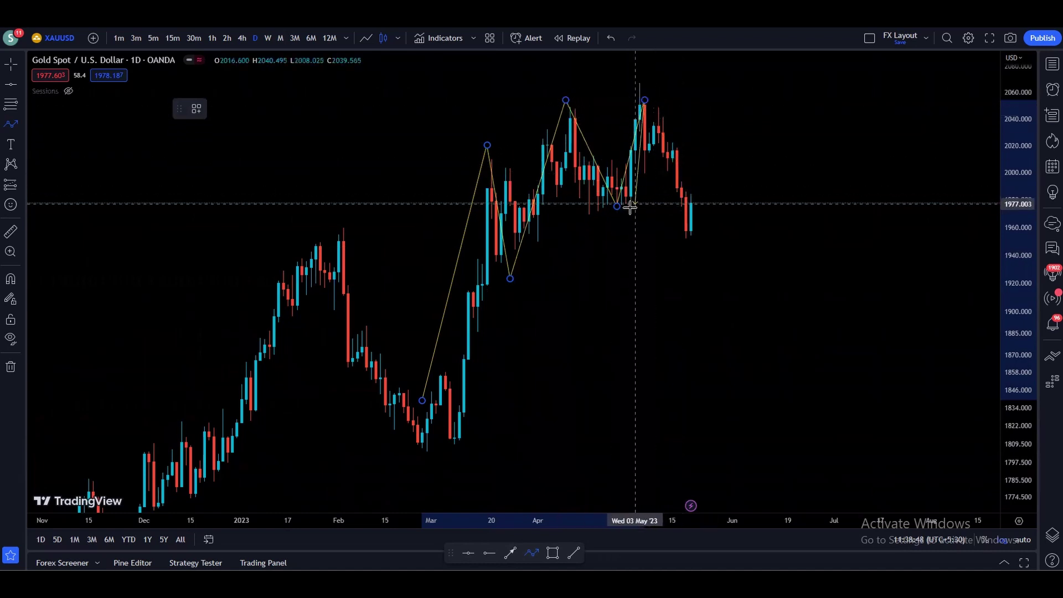
click(686, 239)
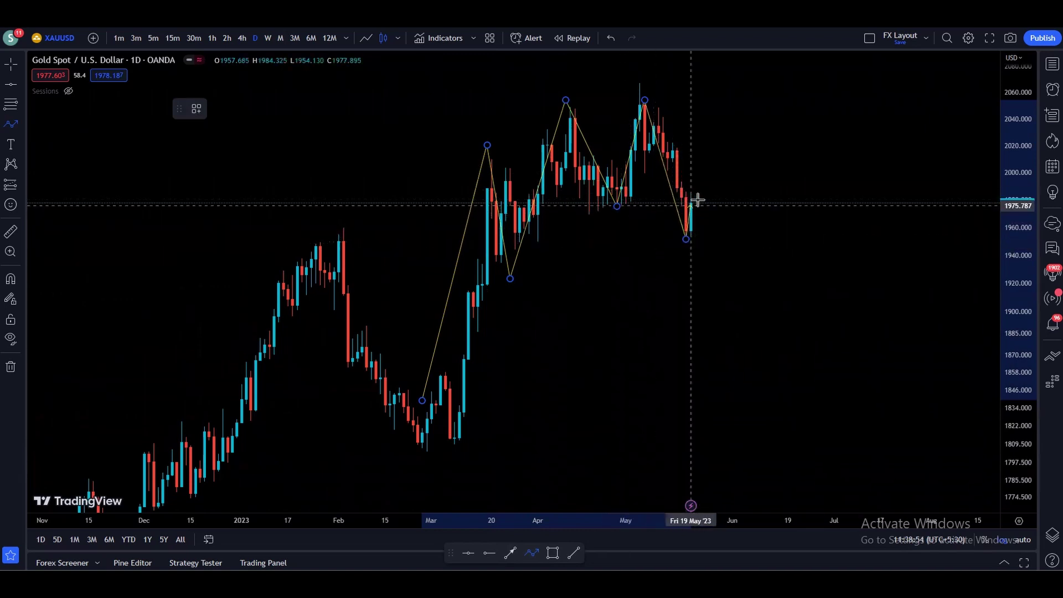
Step: Extend the daily path into a bearish projection with lower highs near 2010, 1953 and 1907, ending around 1820
click(727, 158)
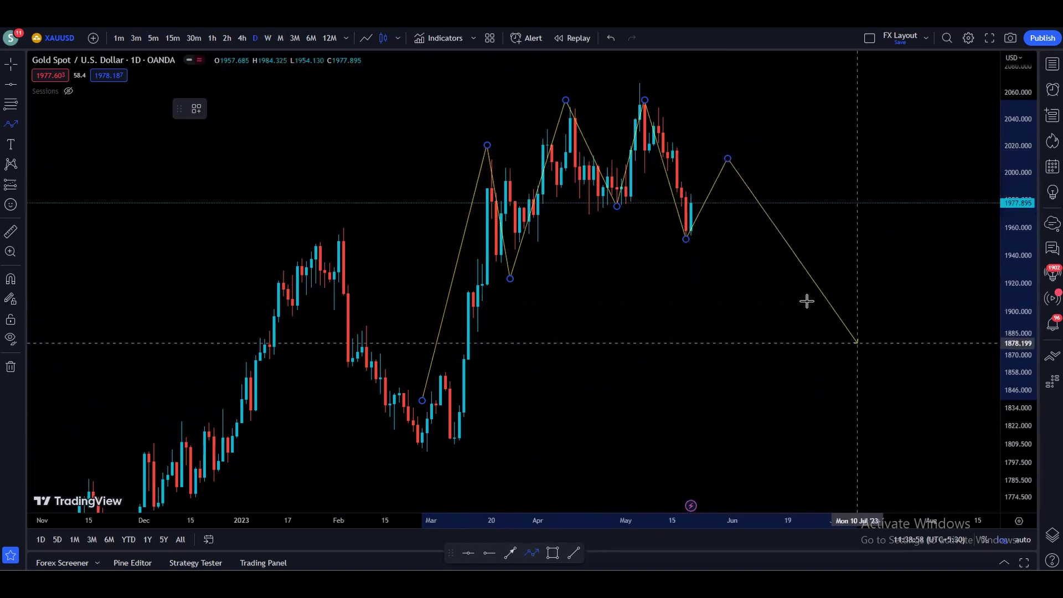
click(824, 305)
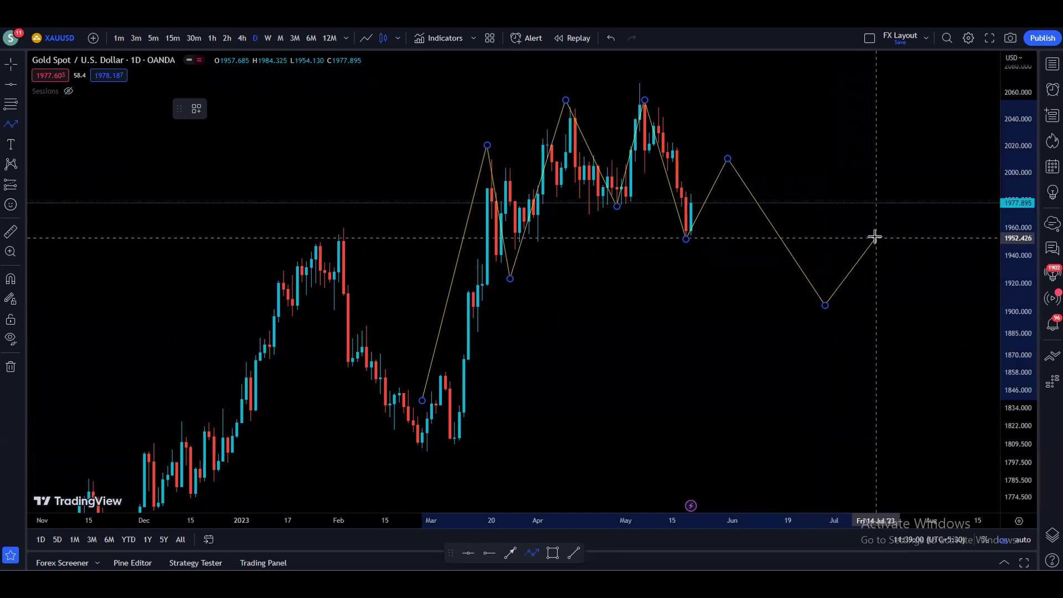
click(926, 398)
click(973, 301)
double_click(996, 429)
Step: Switch to the four-hour timeframe and frame the price action from late April through the projected rally
drag(853, 386, 771, 388)
scroll(771, 388, up, 1)
drag(682, 359, 744, 370)
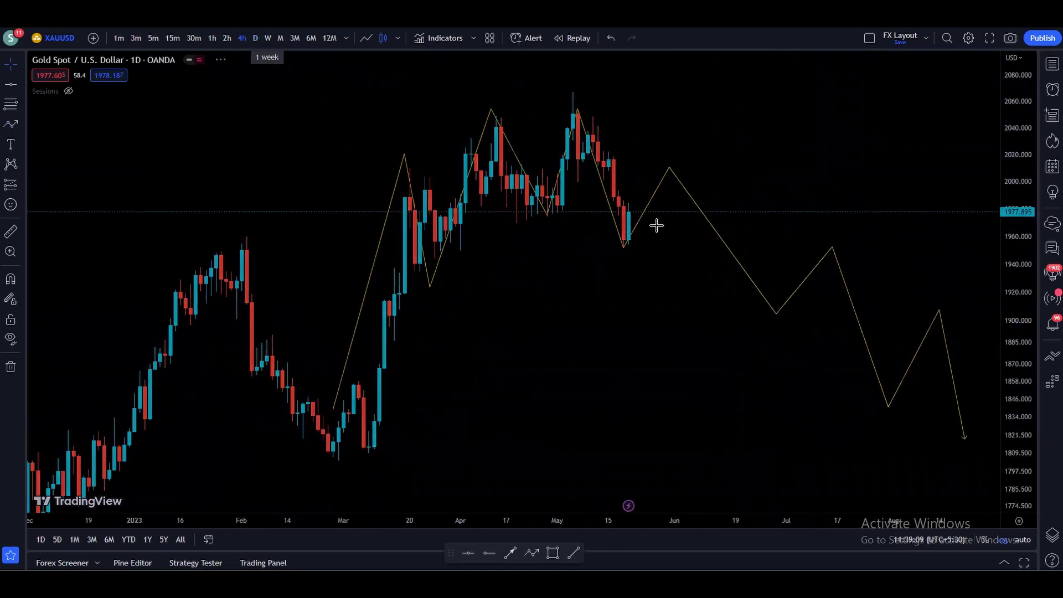
scroll(677, 231, down, 4)
scroll(784, 257, down, 5)
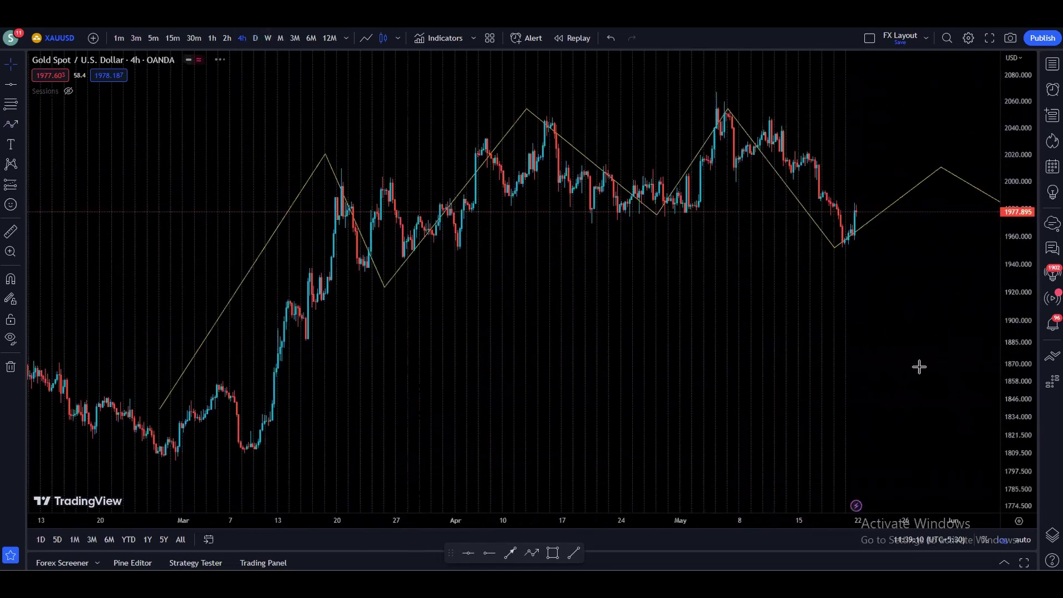
scroll(887, 399, up, 5)
scroll(829, 389, up, 2)
drag(753, 368, 836, 387)
Step: Change the path tool's line colour to blue using a short trial path from the early-May high, and delete that path
click(523, 552)
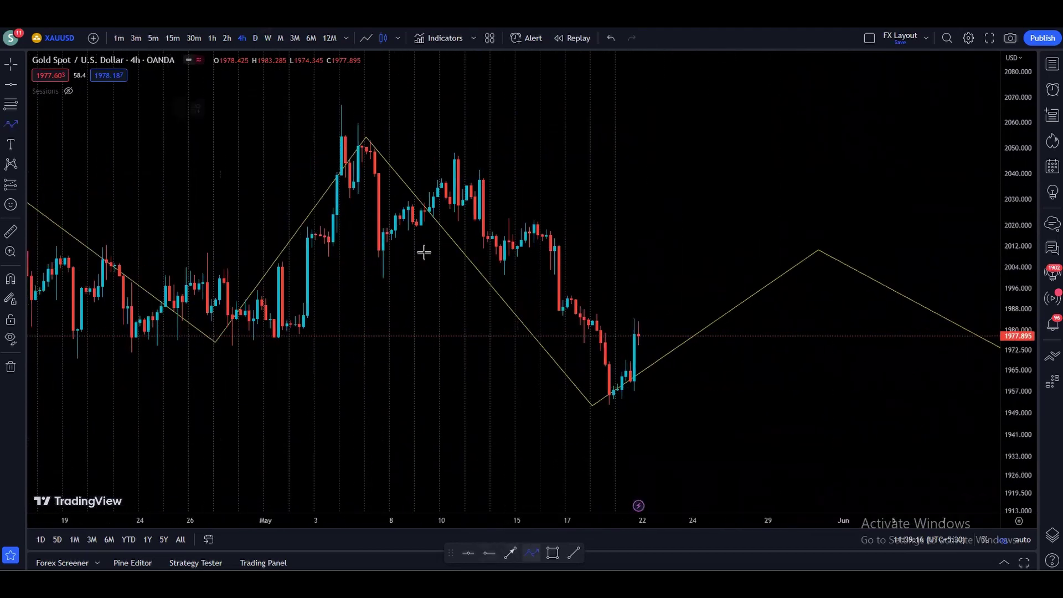
click(349, 136)
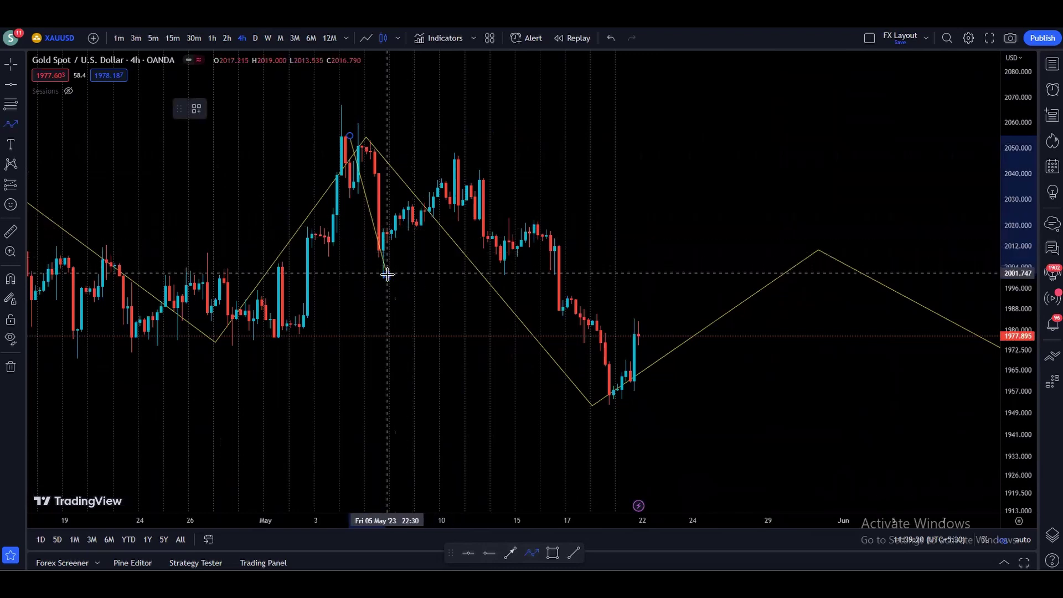
double_click(387, 269)
click(218, 108)
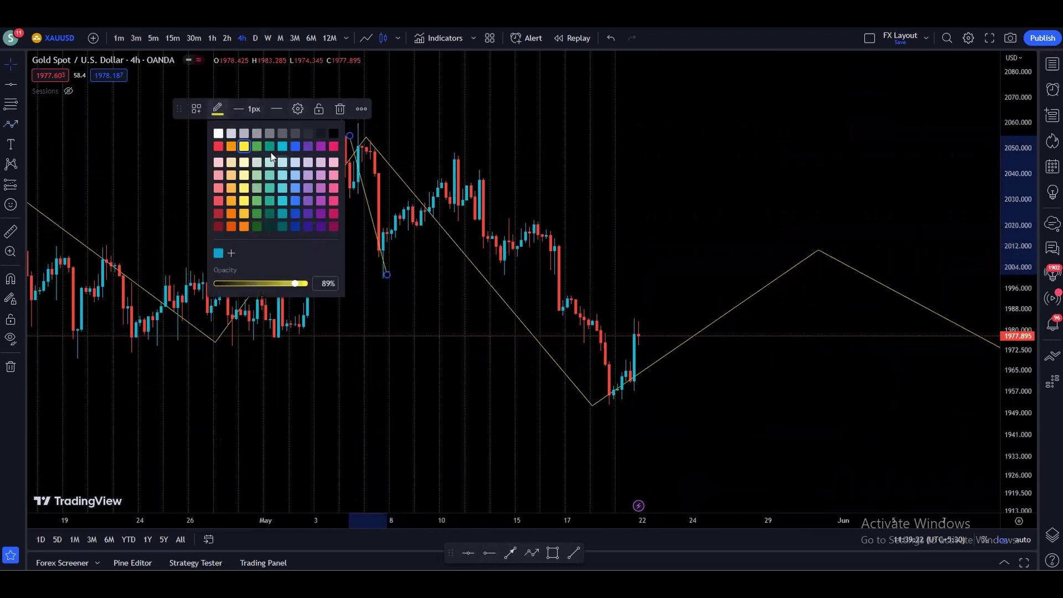
click(294, 147)
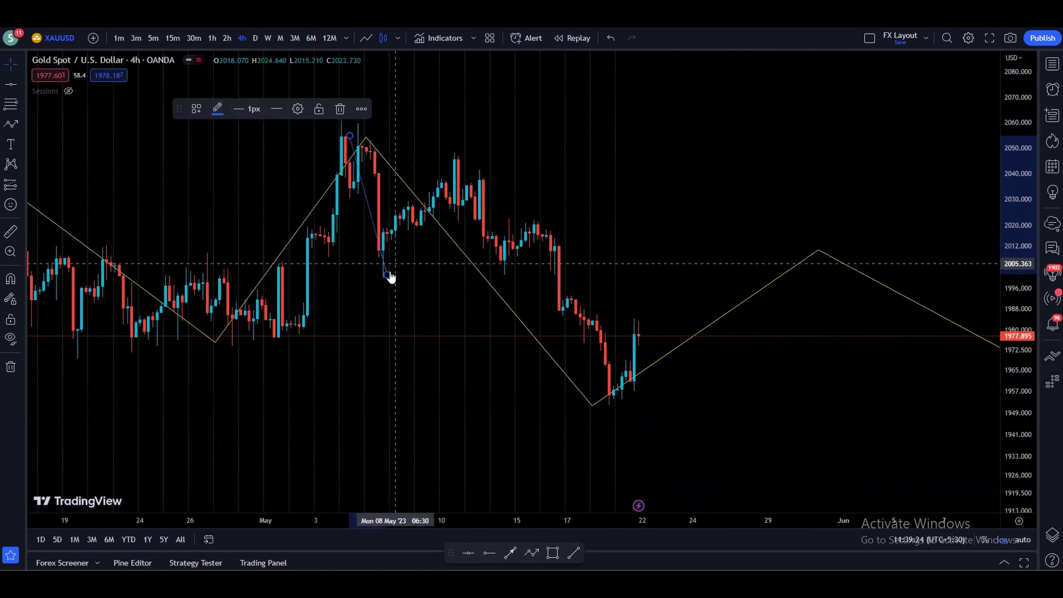
click(340, 108)
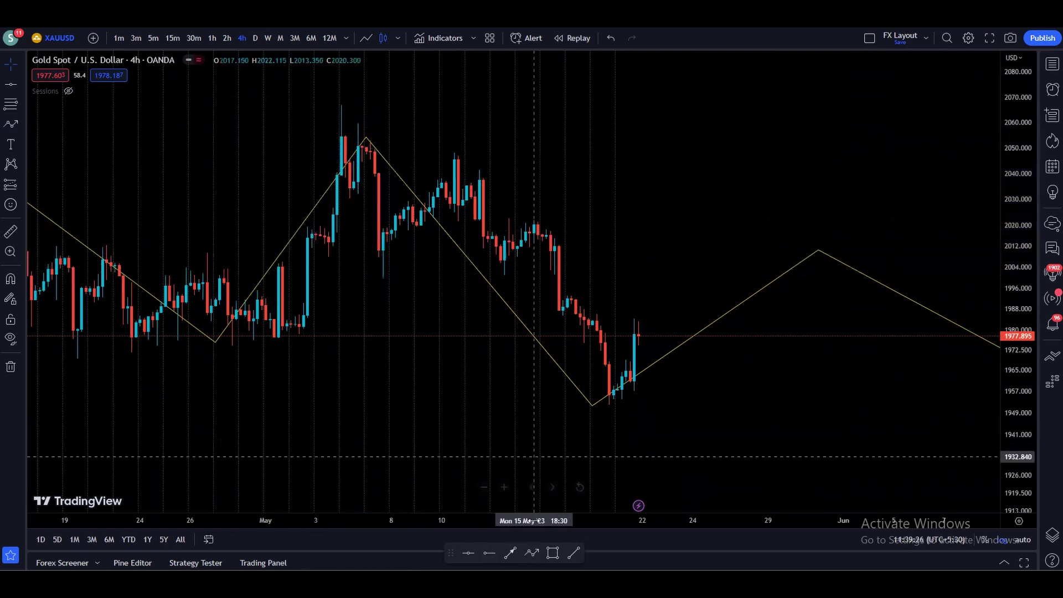
Step: Draw a blue path along the four-hour swings from the 4 May high, projecting a rally to about 2012 and a fall near 1960
click(530, 550)
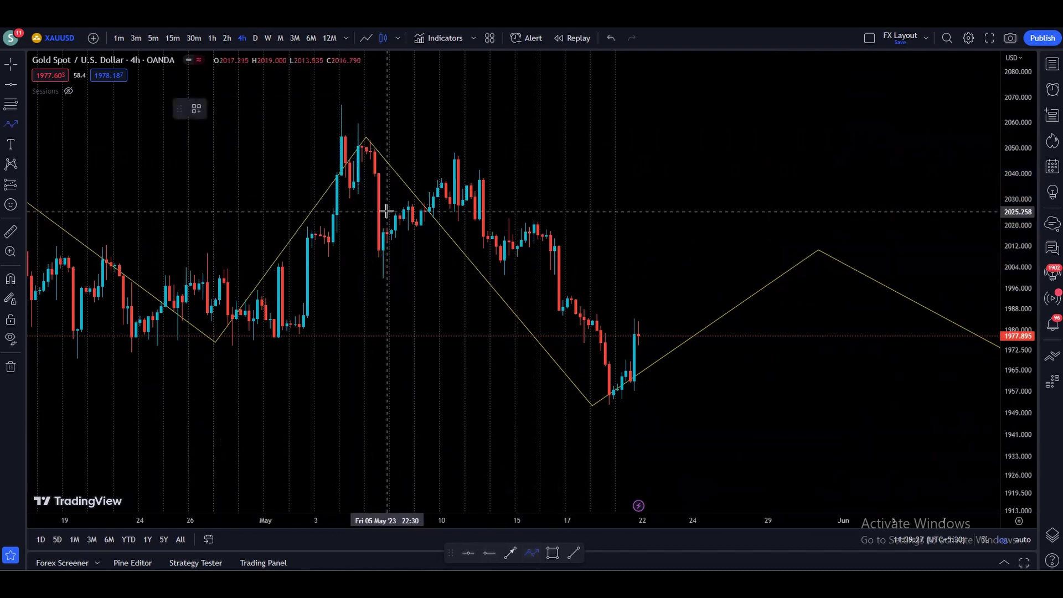
click(345, 113)
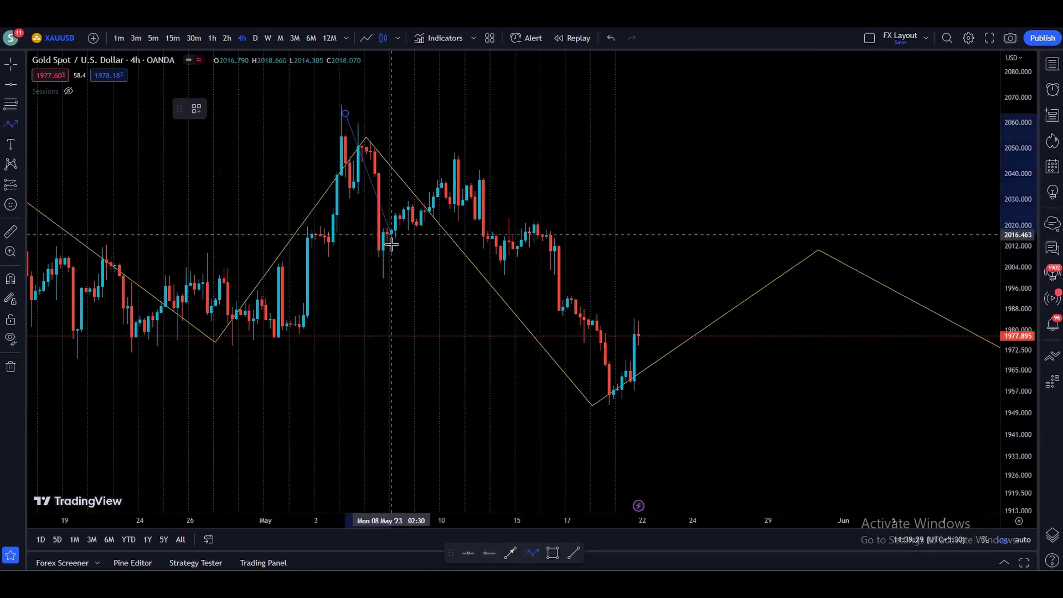
click(386, 275)
click(454, 154)
click(492, 275)
click(530, 225)
click(616, 391)
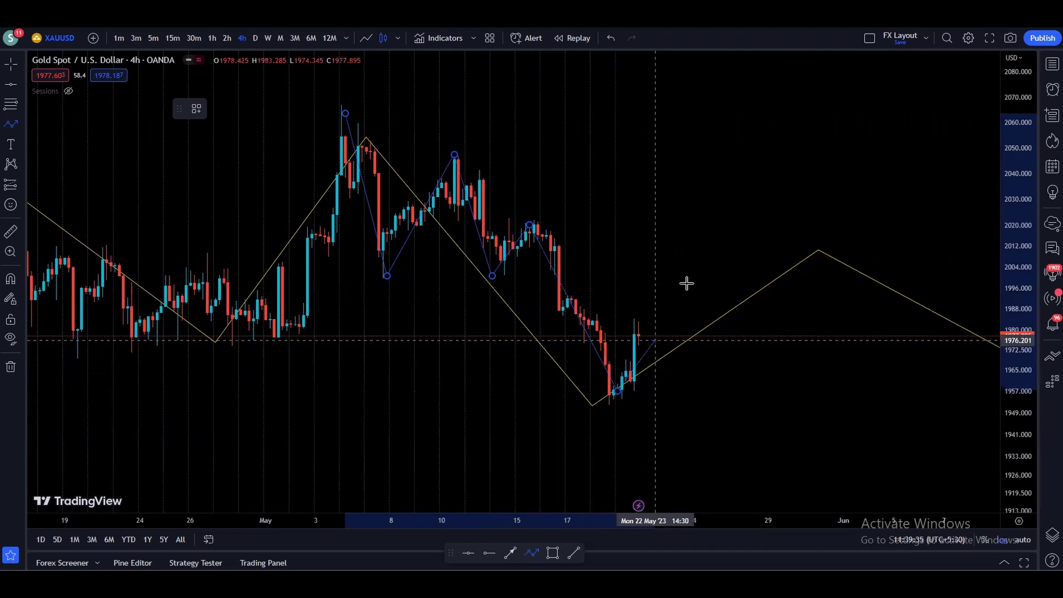
click(726, 247)
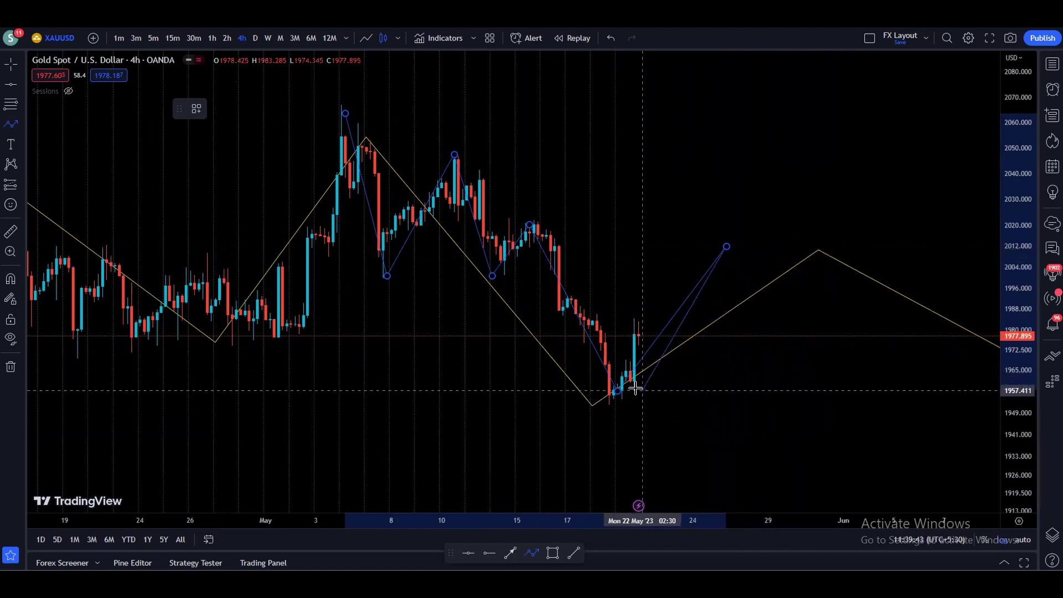
double_click(825, 384)
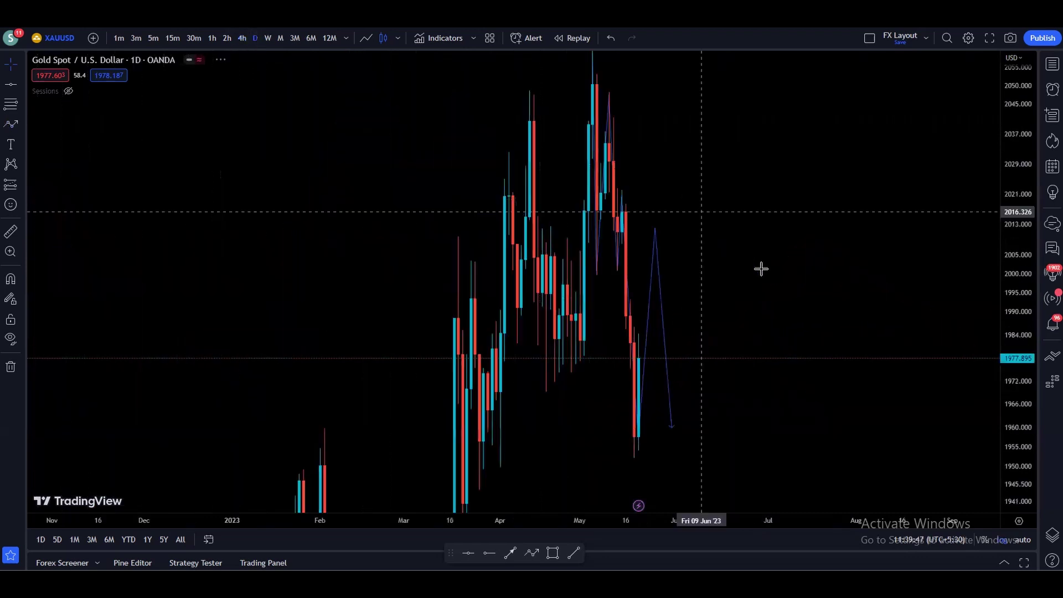
Step: Switch back to the daily timeframe and mark a rectangular zone at about 2007–2011 from 4 May across the projected highs
scroll(797, 270, up, 5)
drag(684, 285, 839, 271)
scroll(640, 399, up, 2)
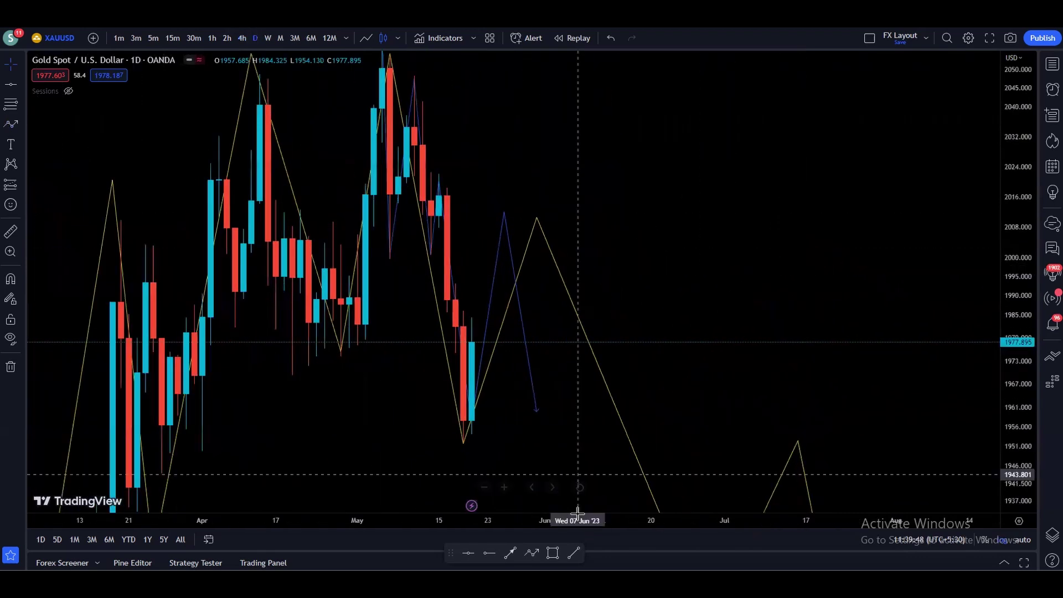
click(550, 553)
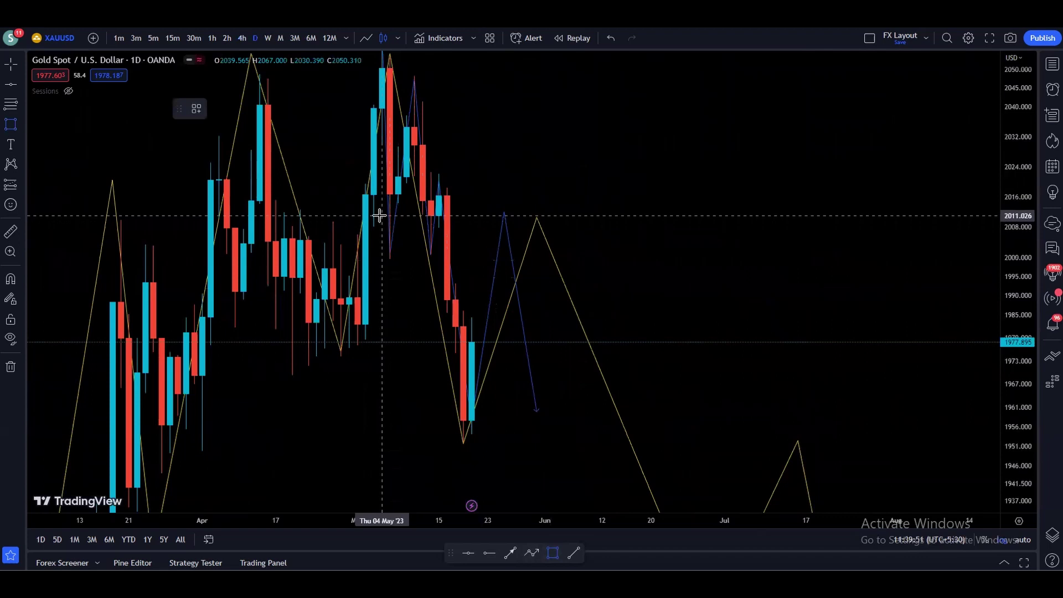
click(651, 230)
click(363, 90)
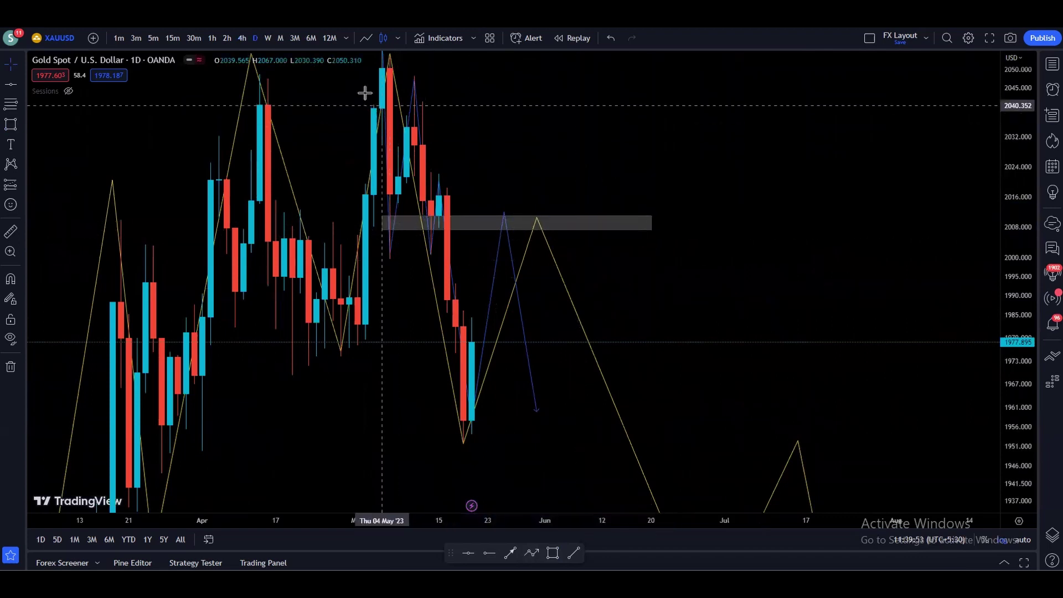
Step: Switch to the four-hour timeframe and examine the grey zone against the projected blue and yellow paths
click(238, 38)
scroll(842, 302, down, 5)
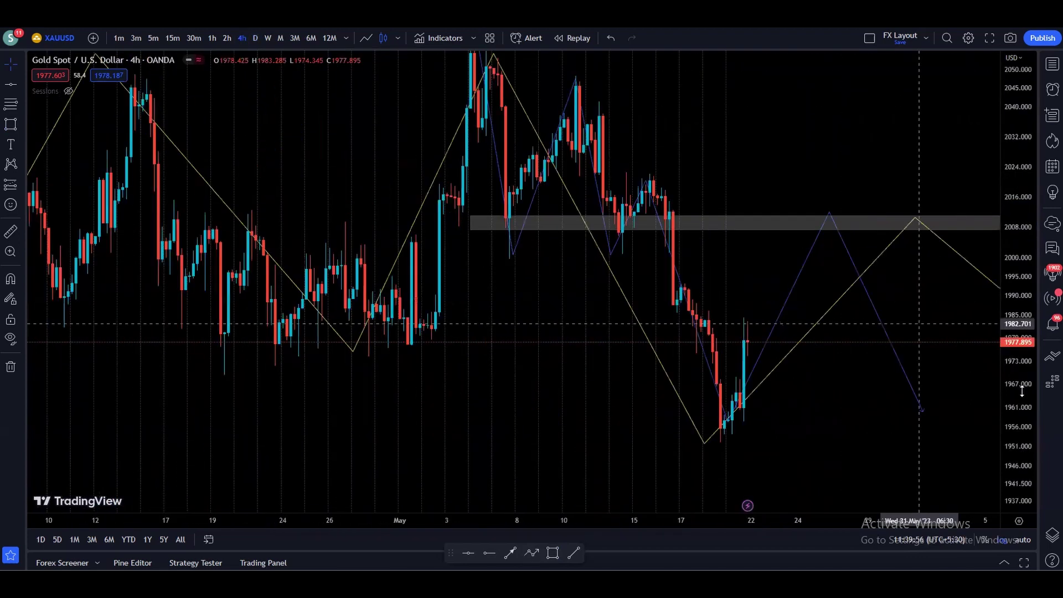
drag(997, 380, 997, 360)
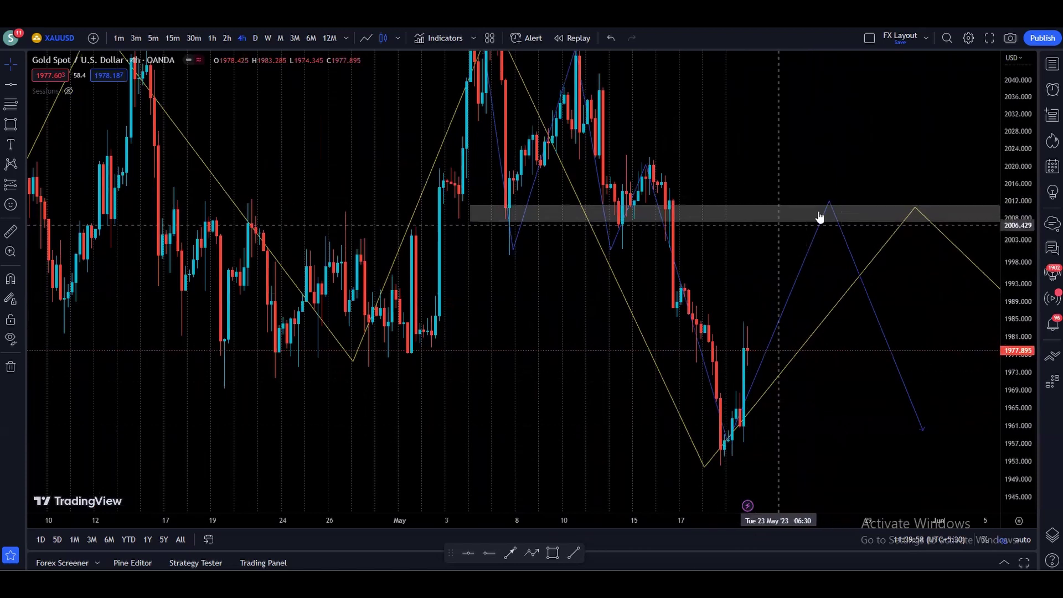
drag(855, 382, 780, 359)
scroll(776, 390, up, 3)
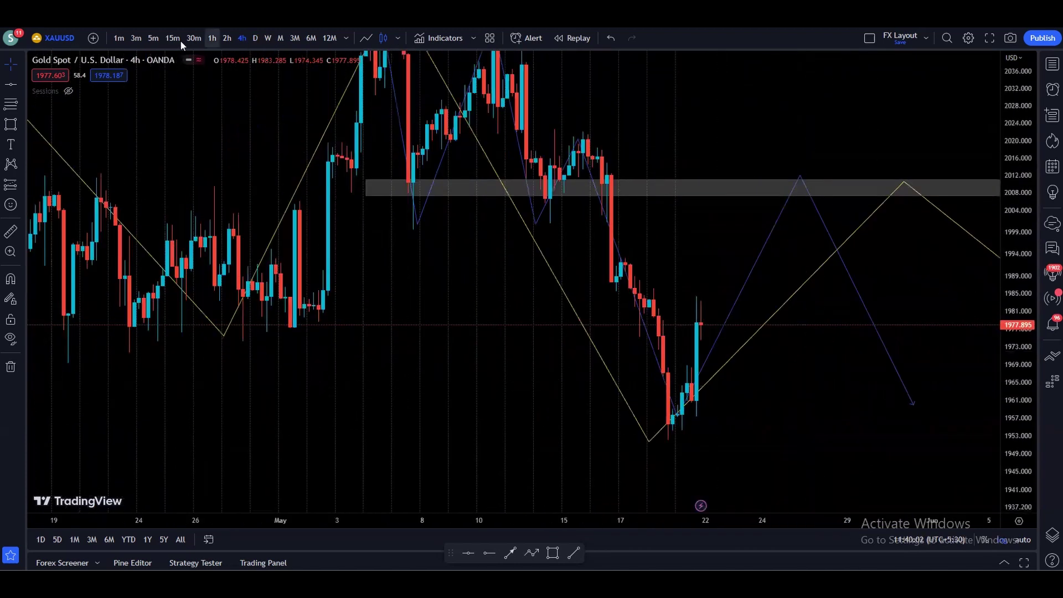
Step: Switch to the 30-minute timeframe and frame the price action from 17 to 22 May
click(193, 38)
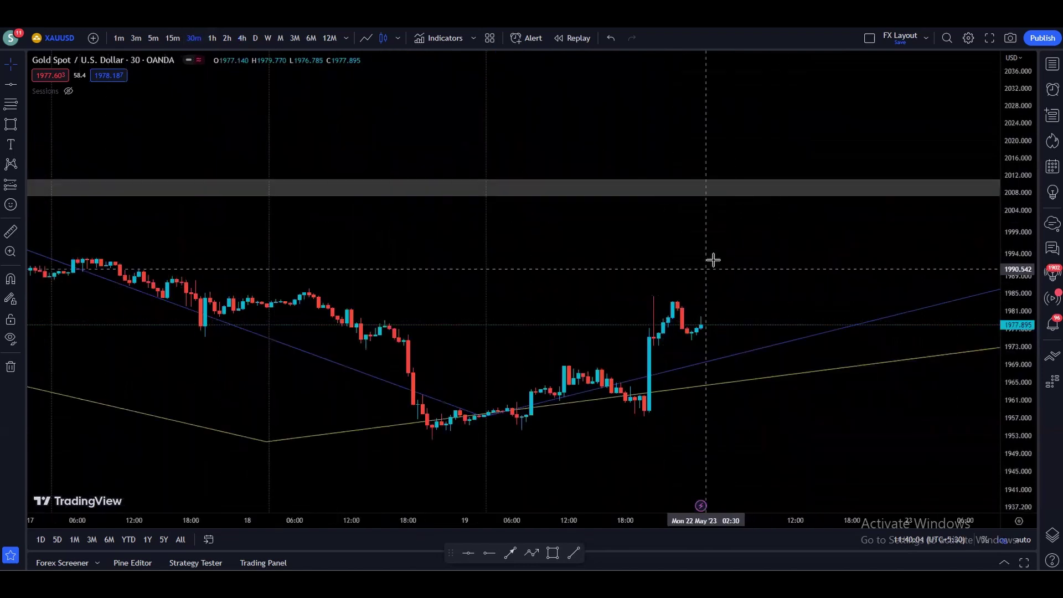
scroll(713, 261, down, 2)
drag(1017, 447, 996, 301)
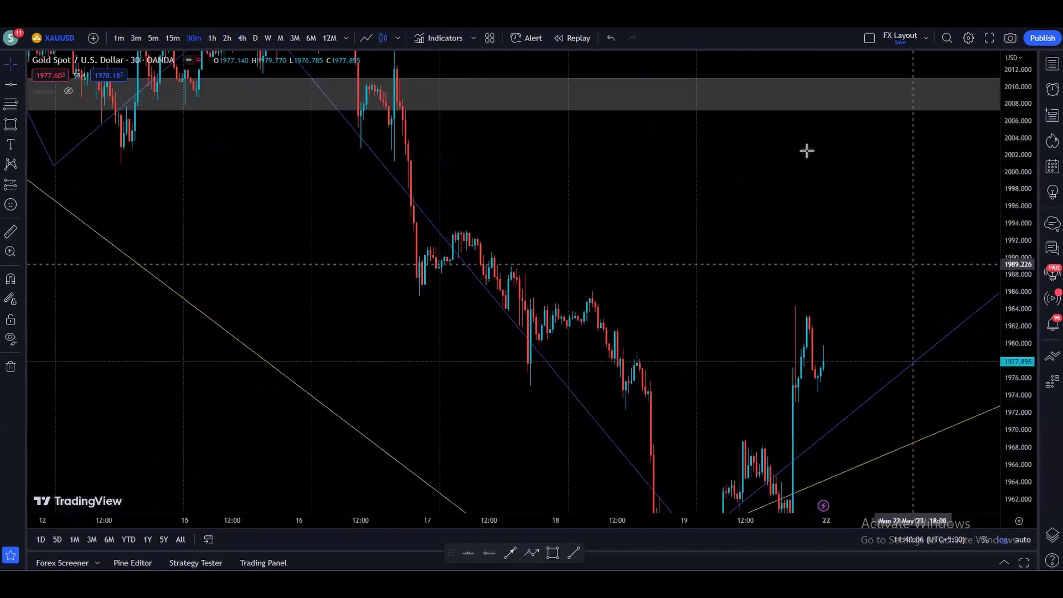
drag(913, 265, 814, 128)
scroll(740, 315, up, 3)
Step: Change the path tool's line colour to pink using a rough trial path on the 30-minute chart, and delete that path
click(527, 551)
click(614, 458)
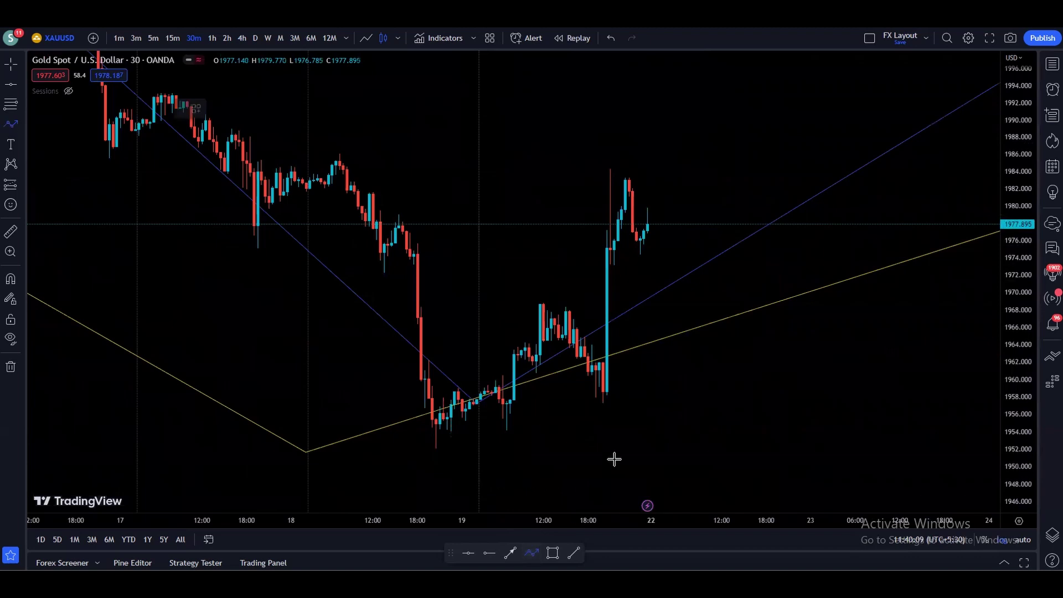
click(703, 402)
click(713, 399)
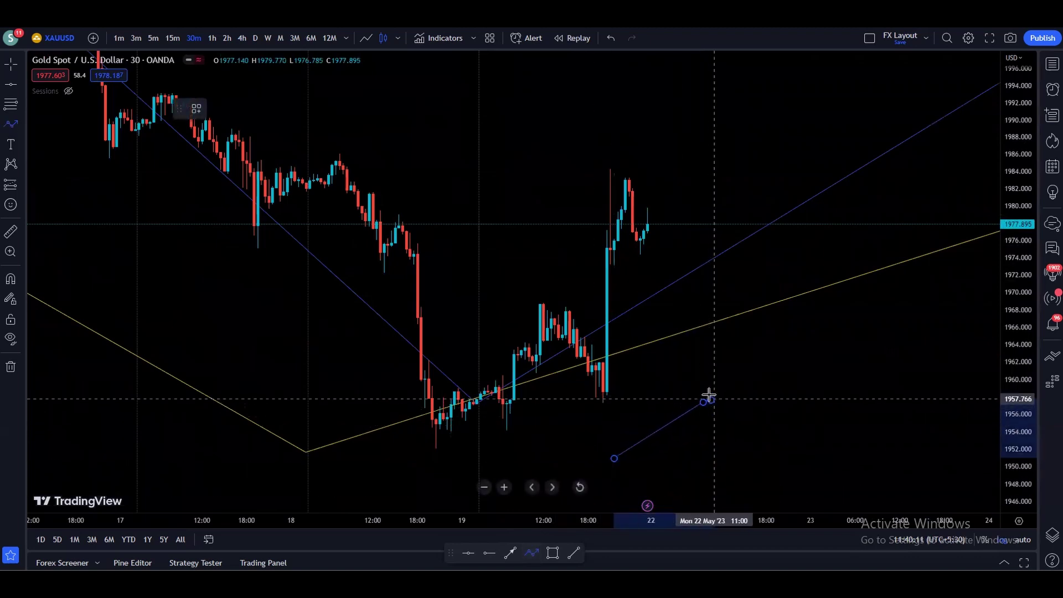
click(402, 129)
double_click(317, 115)
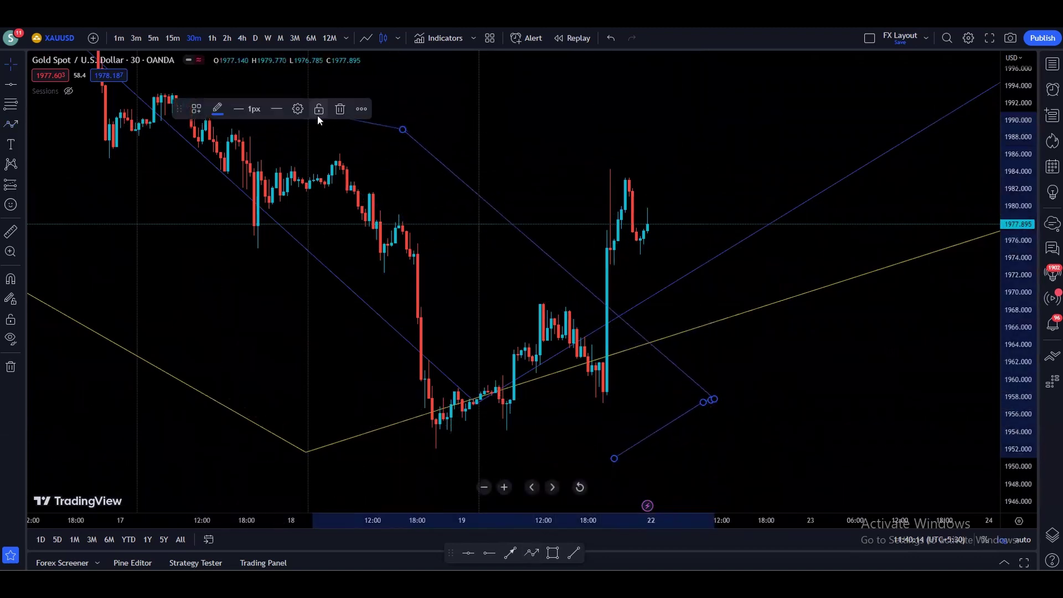
click(216, 109)
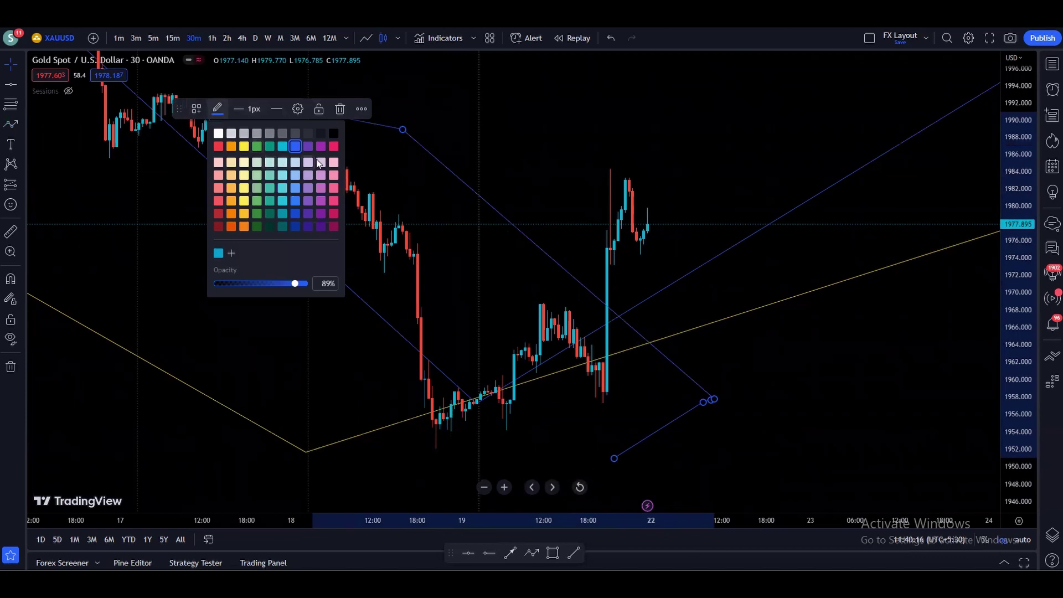
click(336, 149)
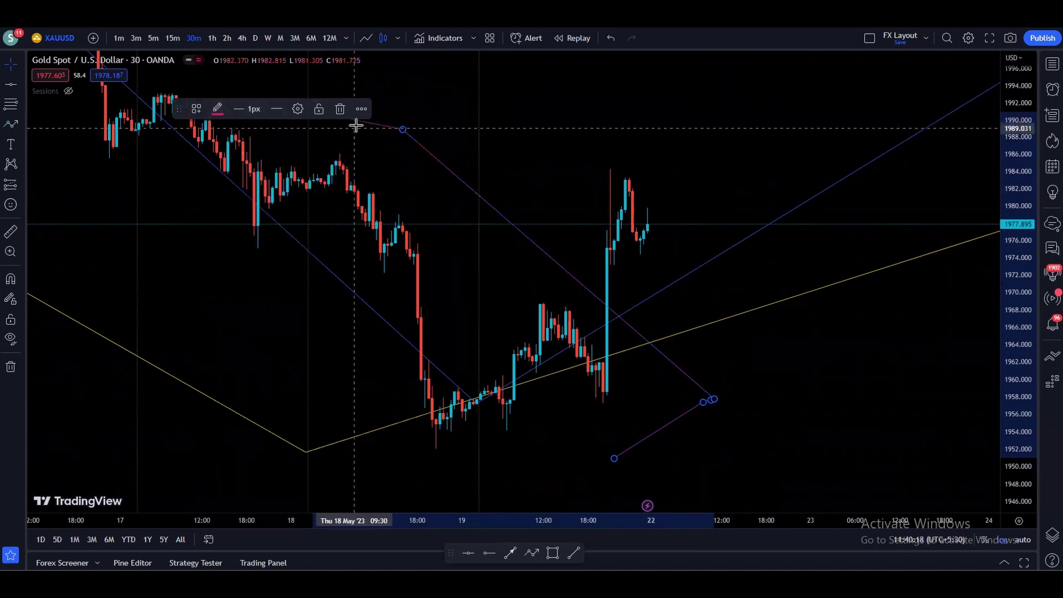
click(340, 109)
Step: Trace a pink path along the 30-minute swings from the 18 May low near 1952, projecting a dip to about 1969.6 and rise to about 1986
drag(769, 409, 789, 399)
scroll(789, 400, down, 1)
drag(1023, 441, 947, 380)
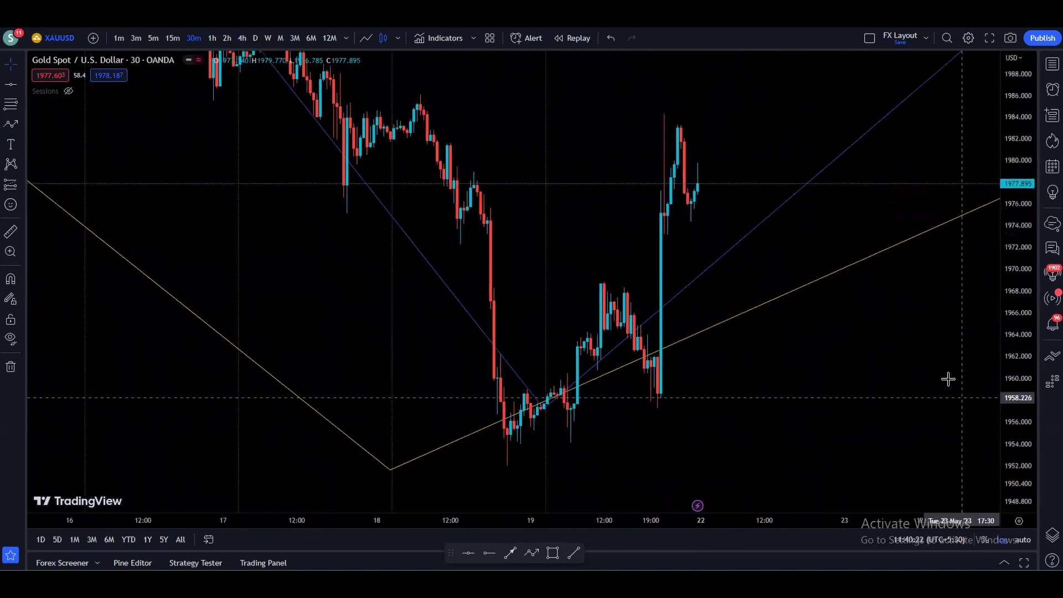
click(531, 552)
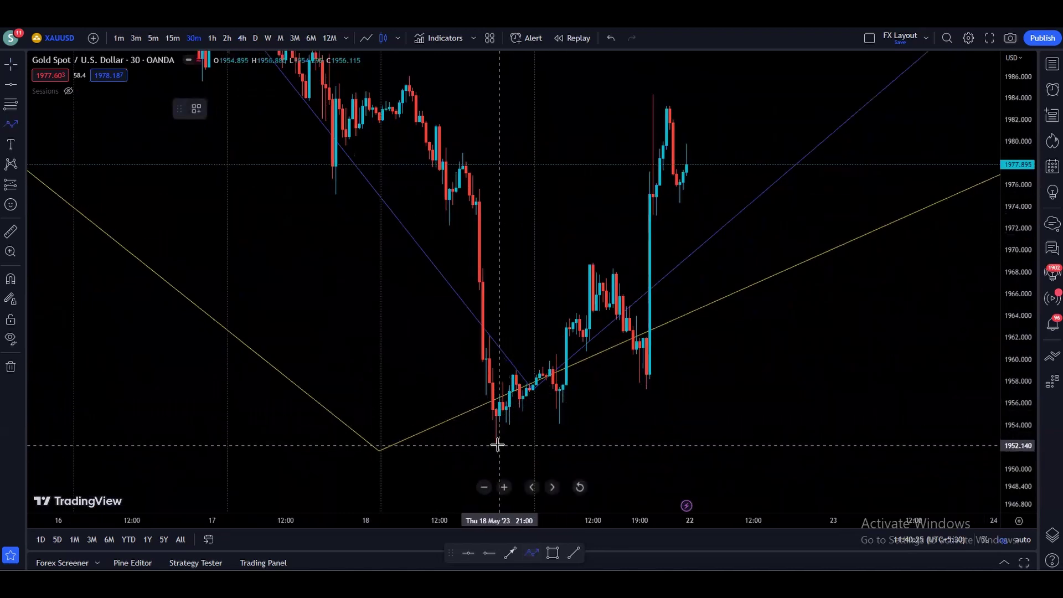
click(524, 399)
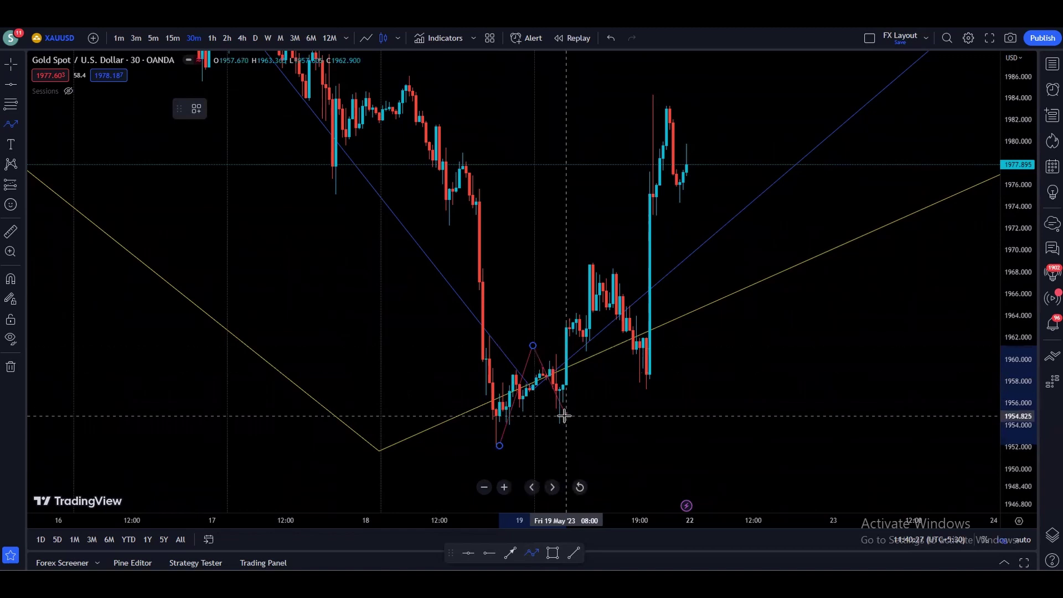
click(589, 263)
click(643, 377)
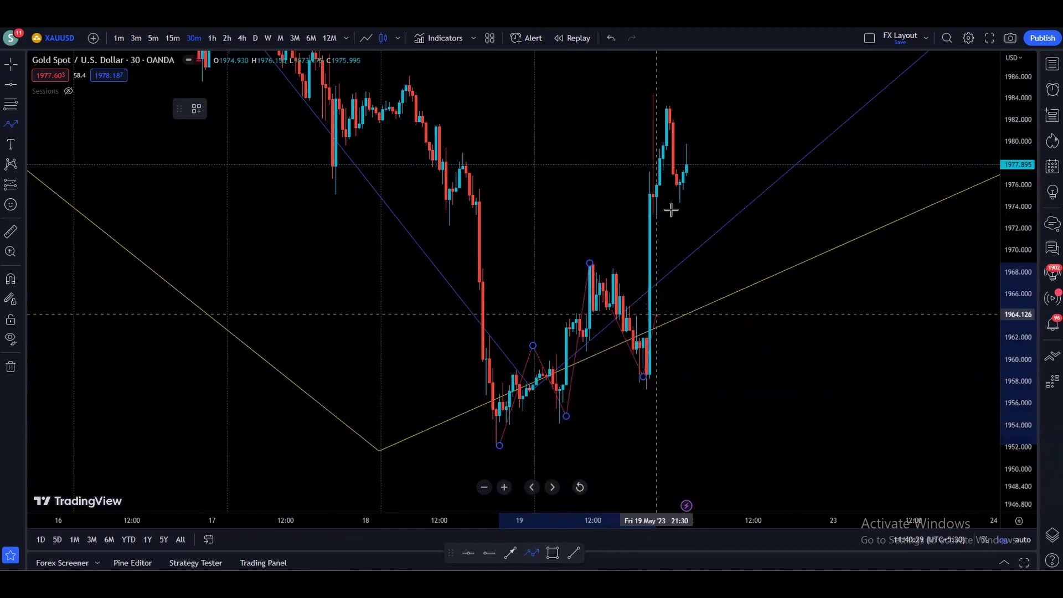
click(670, 96)
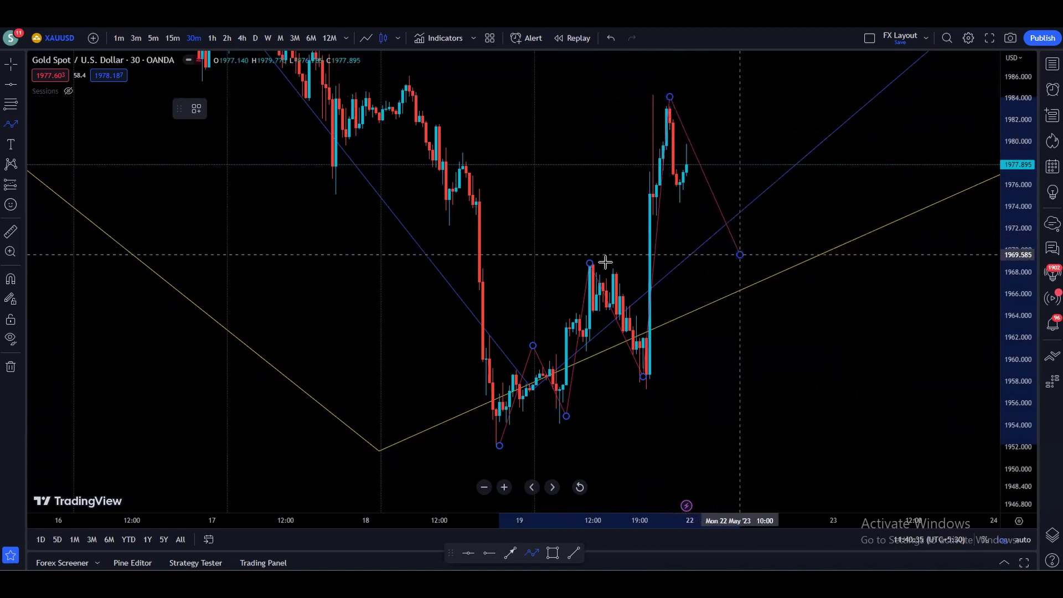
click(739, 254)
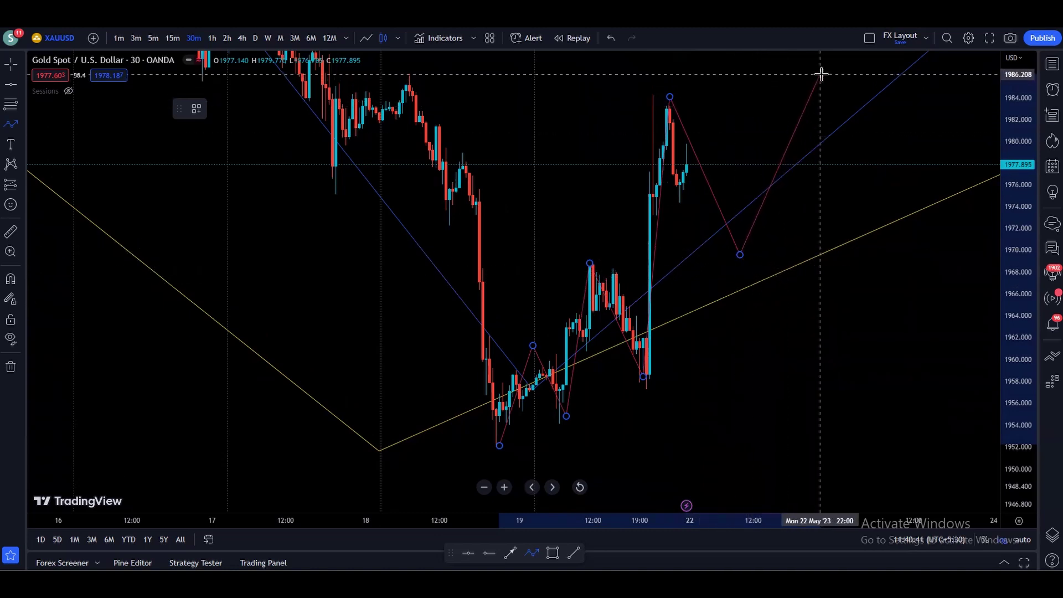
double_click(813, 79)
Step: Draw a second pink path zigzagging upward from about 1986 on 22 May into the grey zone near 2008 around 25 May
drag(869, 183, 818, 310)
scroll(912, 270, down, 5)
drag(1013, 142, 1007, 289)
mouse_move(971, 244)
mouse_down()
mouse_move(711, 319)
mouse_move(751, 282)
mouse_up()
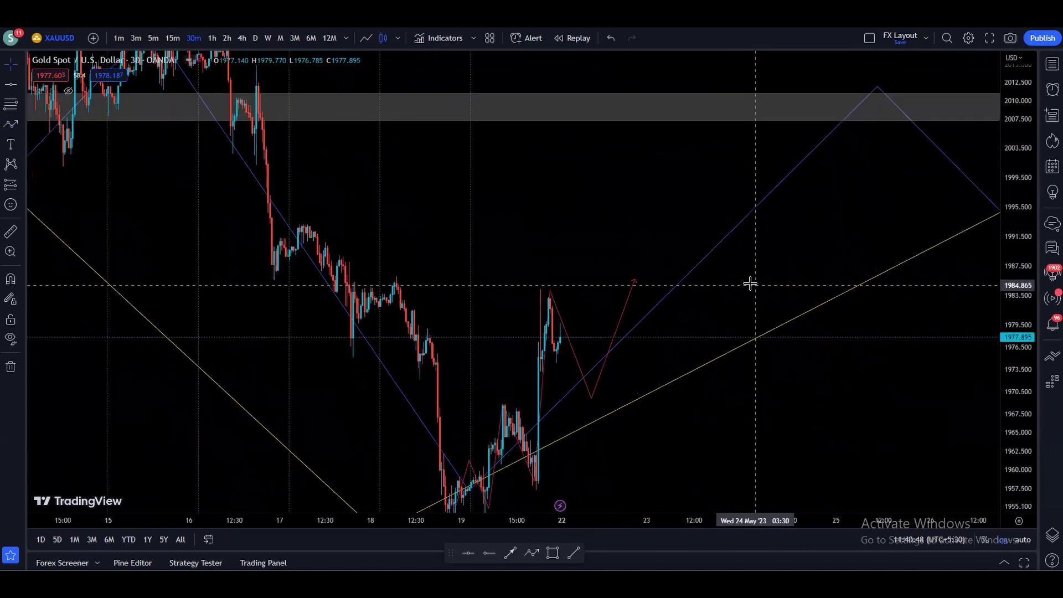
click(531, 553)
scroll(584, 337, up, 2)
click(563, 279)
click(586, 229)
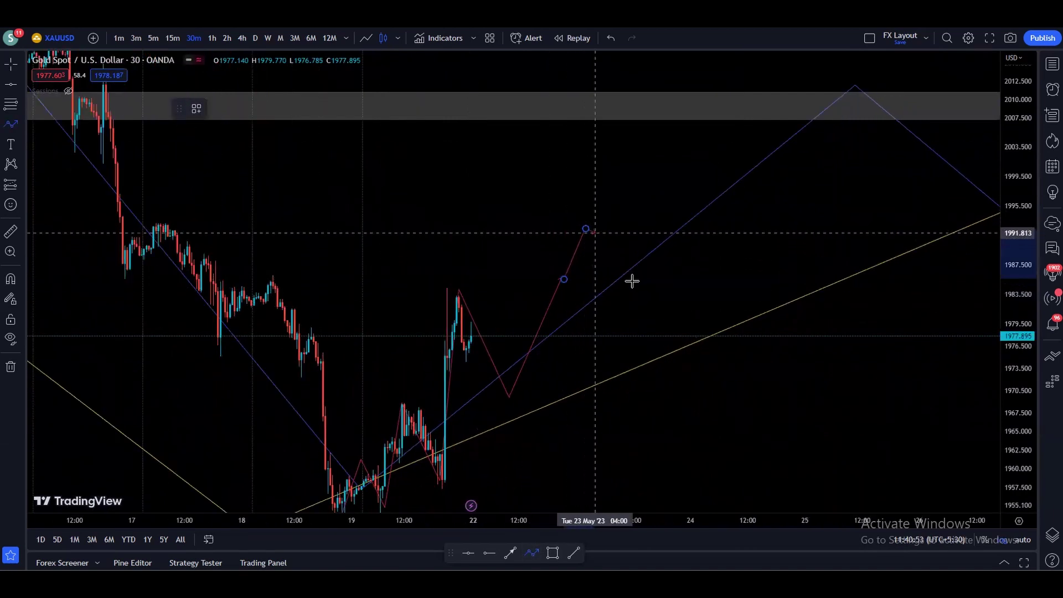
click(648, 284)
click(684, 168)
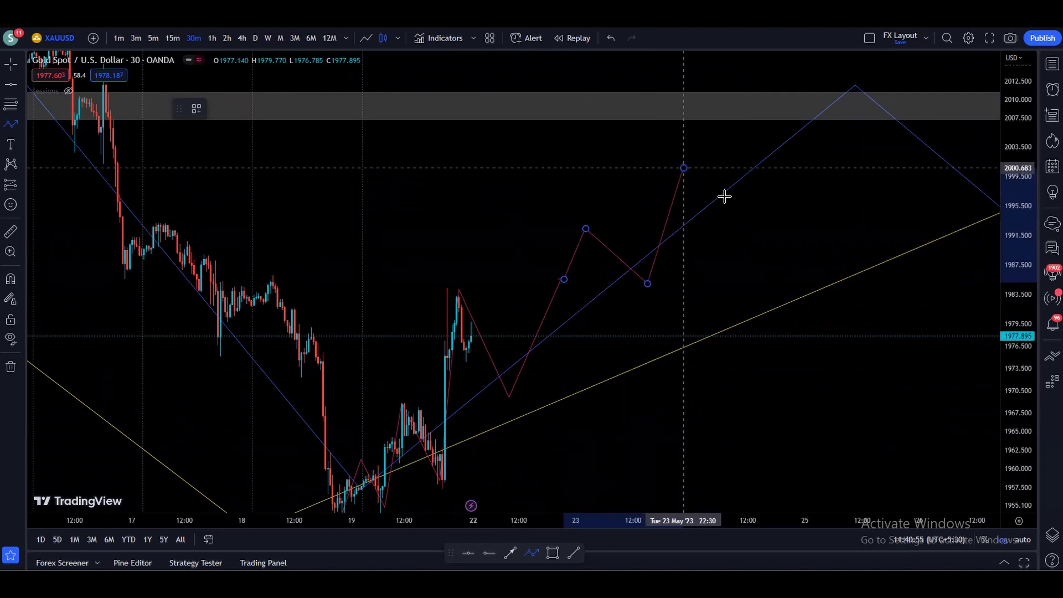
click(751, 214)
click(796, 111)
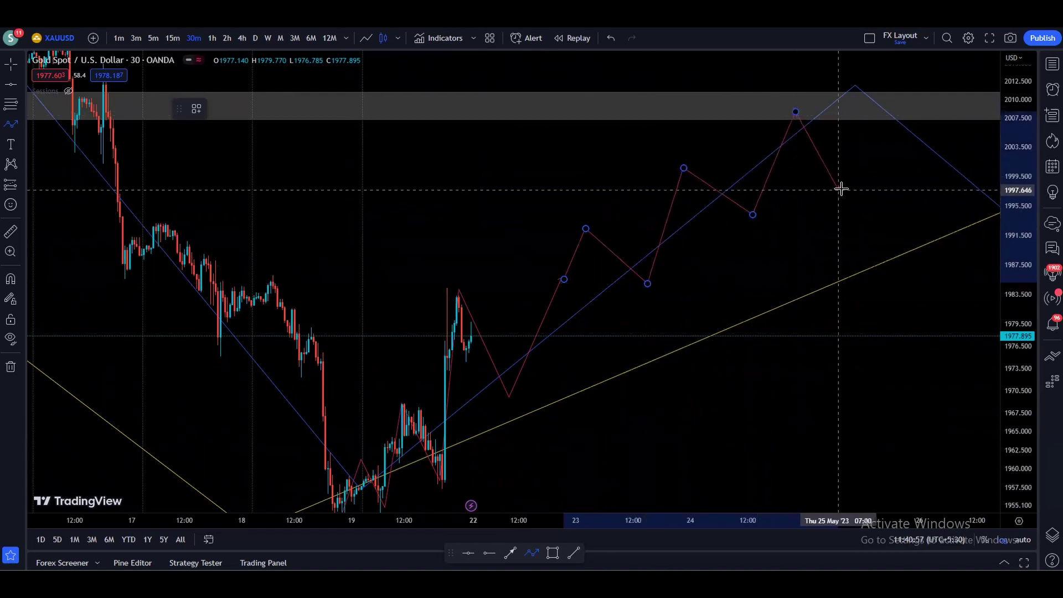
click(842, 188)
click(868, 109)
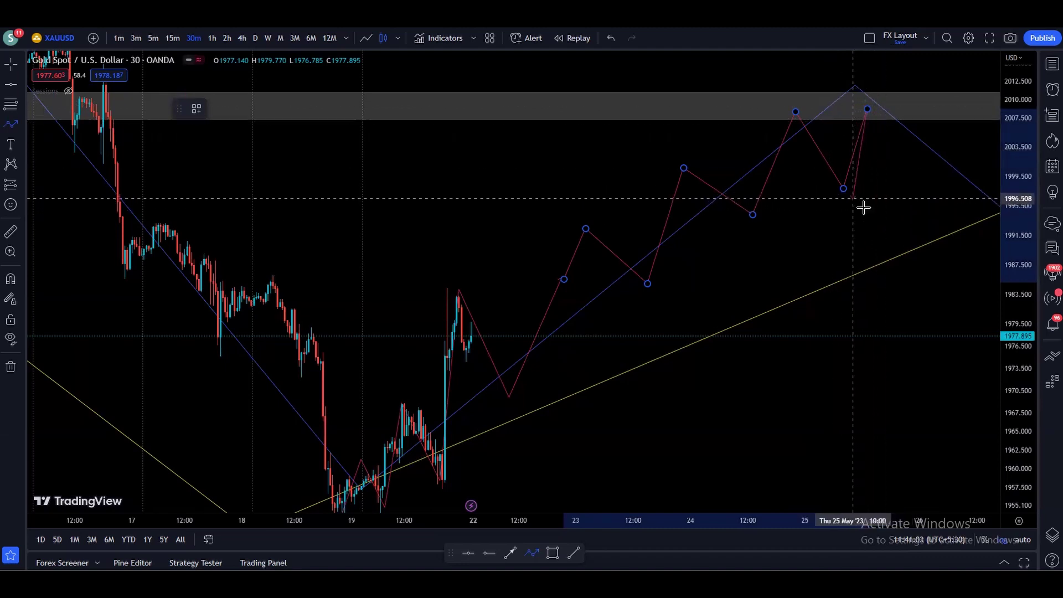
Step: Extend the pink path from the grey zone into a falling zigzag through about 1990, 2002 and 1981, and finish the path
click(893, 248)
click(949, 160)
click(941, 313)
click(986, 252)
click(992, 288)
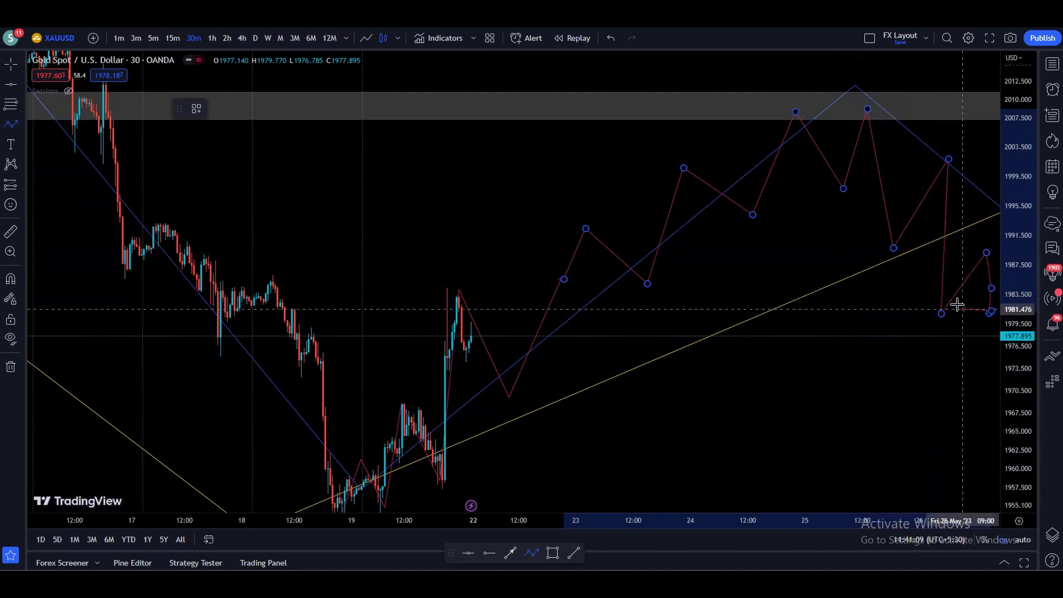
click(915, 305)
click(777, 258)
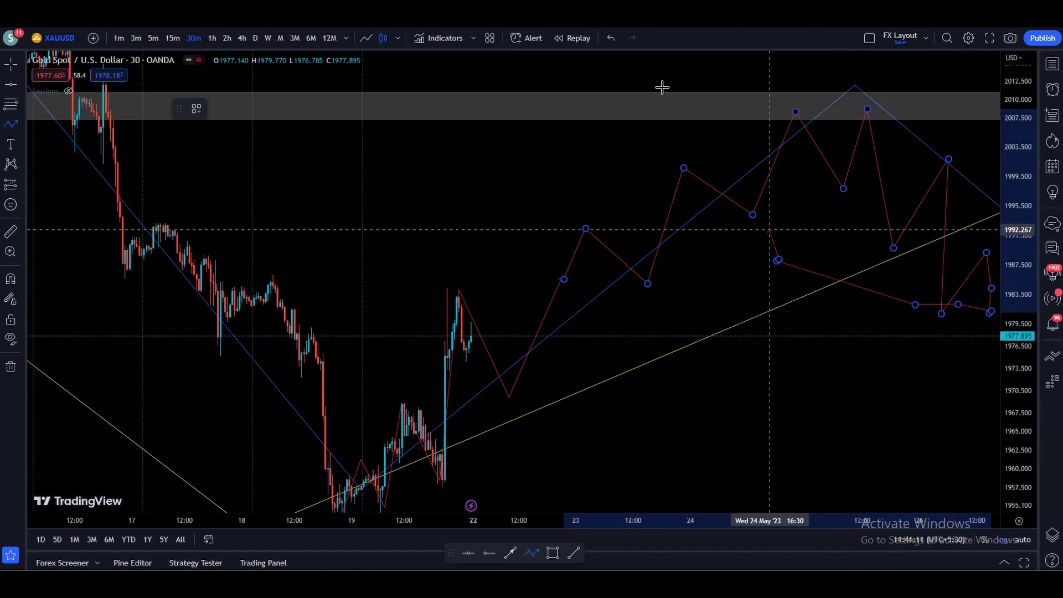
click(843, 188)
double_click(872, 160)
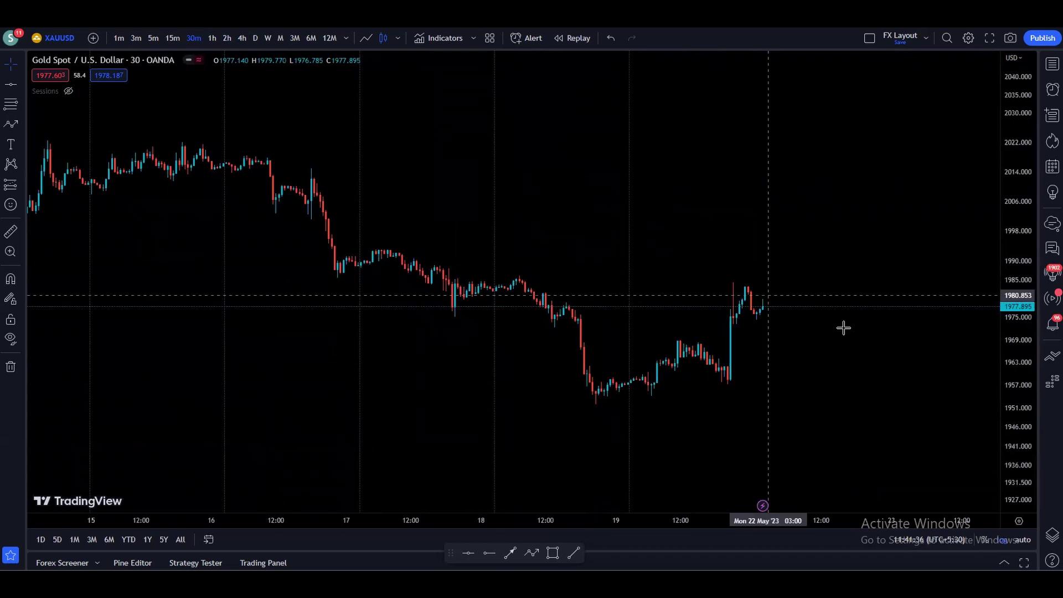
Step: Switch the chart from gold to GBPJPY using the FX PRIME watchlist
drag(841, 320, 799, 295)
drag(1014, 373, 997, 348)
scroll(999, 348, right, 2)
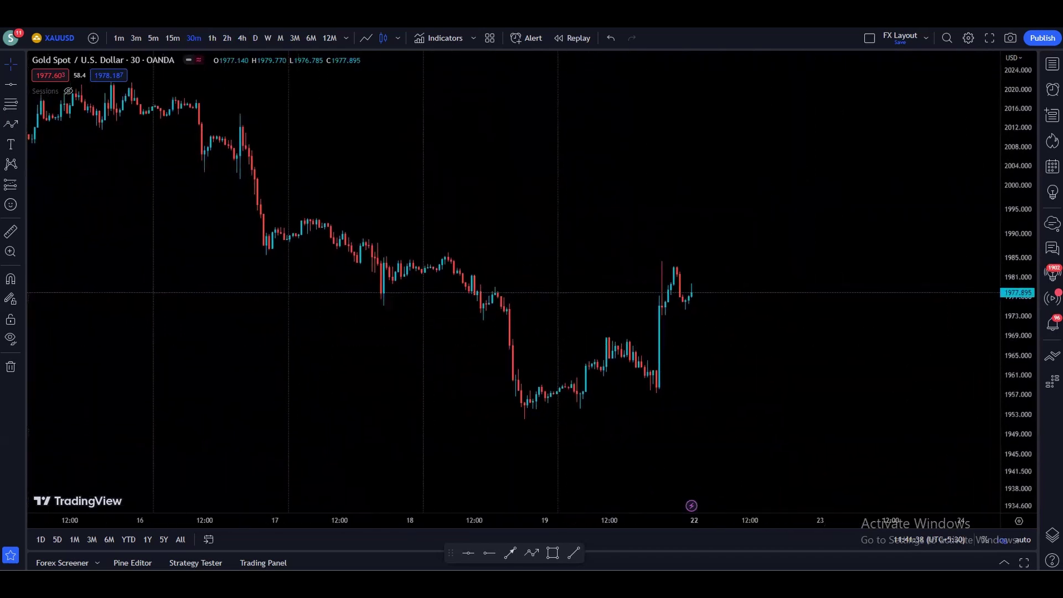
click(1052, 63)
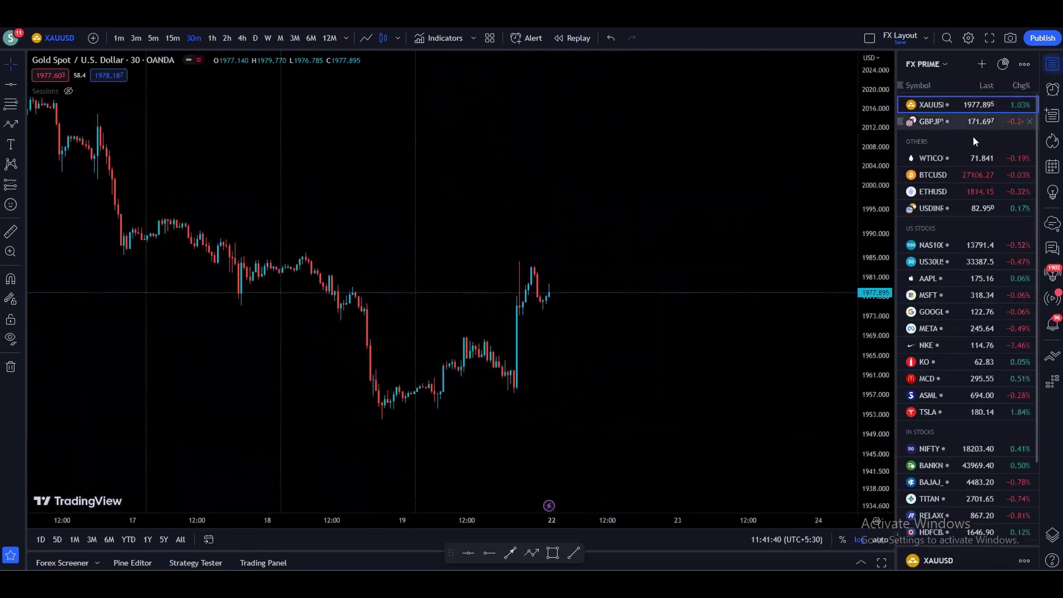
click(945, 121)
click(1051, 63)
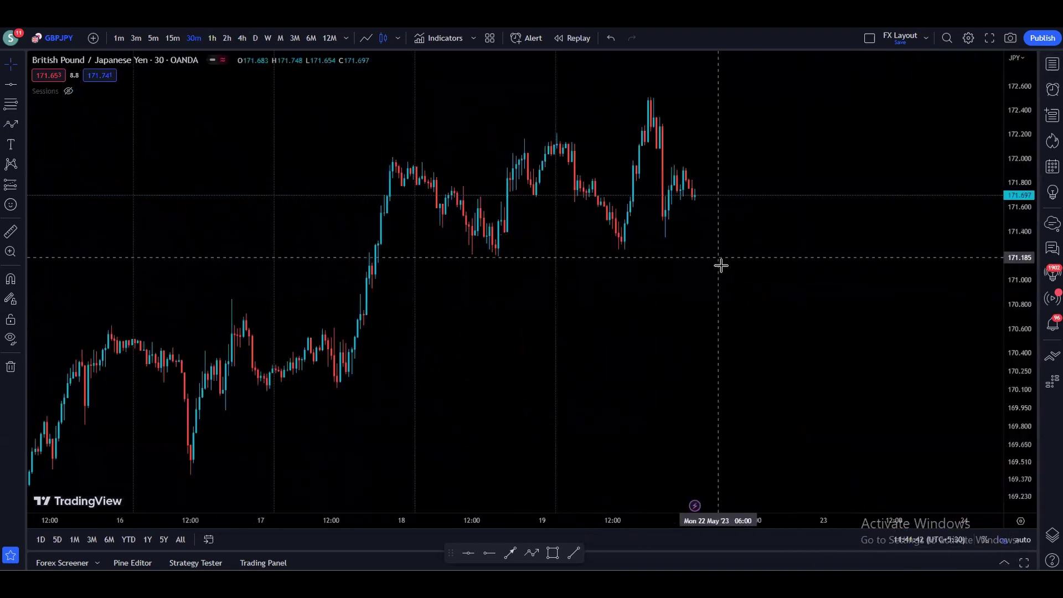
Step: Switch GBPJPY to the monthly timeframe, mark the rising swings since 2020 with temporary arrows, and clear the annotations
click(281, 37)
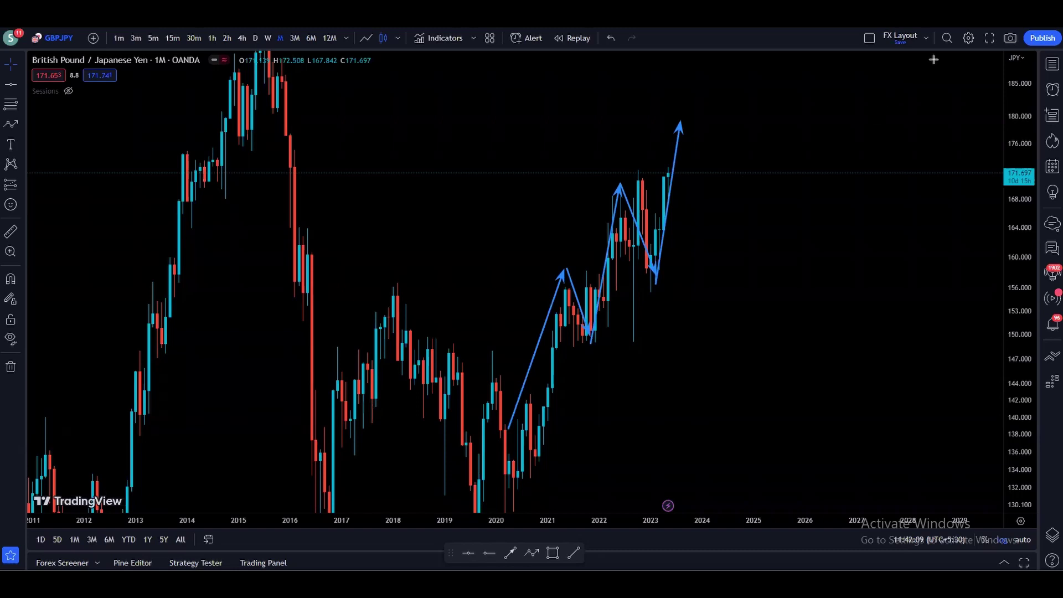
key(e)
drag(717, 302, 853, 329)
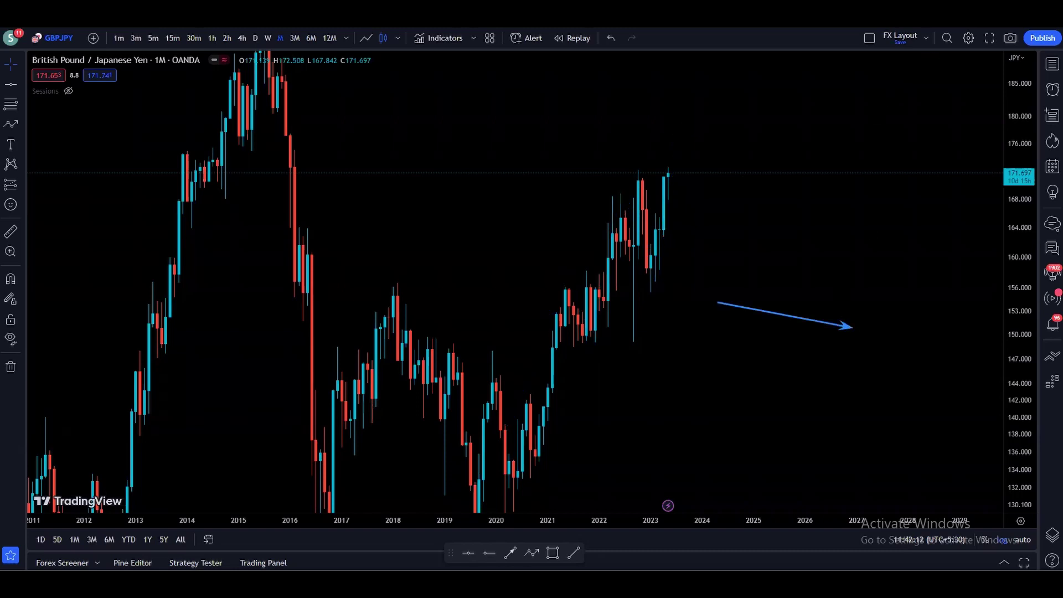
key(Escape)
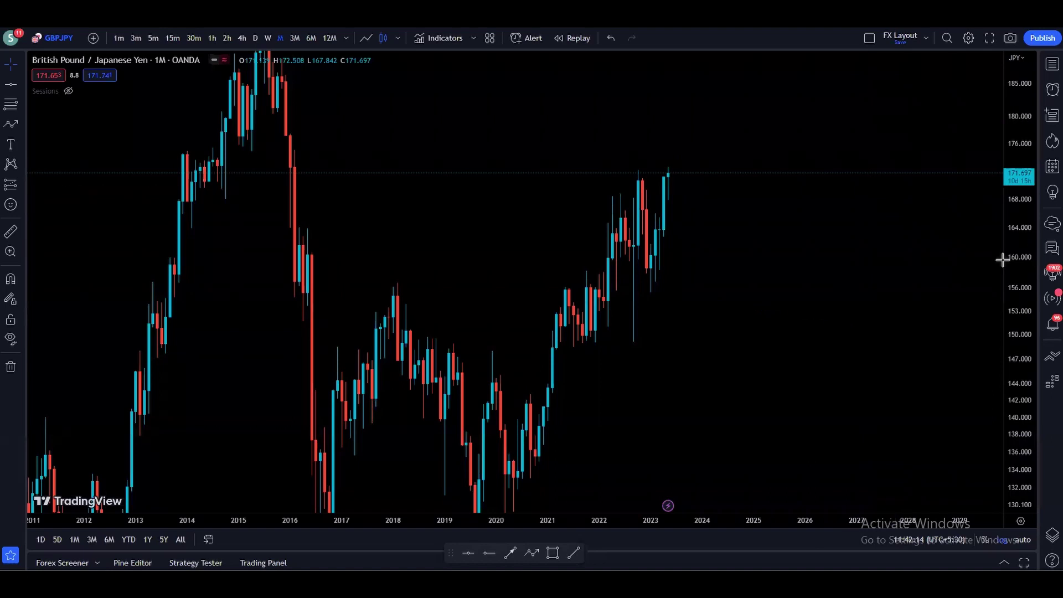
Step: Switch GBPJPY to the weekly timeframe and frame the price action from late 2019 to May 2023
drag(809, 301, 885, 304)
scroll(886, 304, up, 3)
click(270, 39)
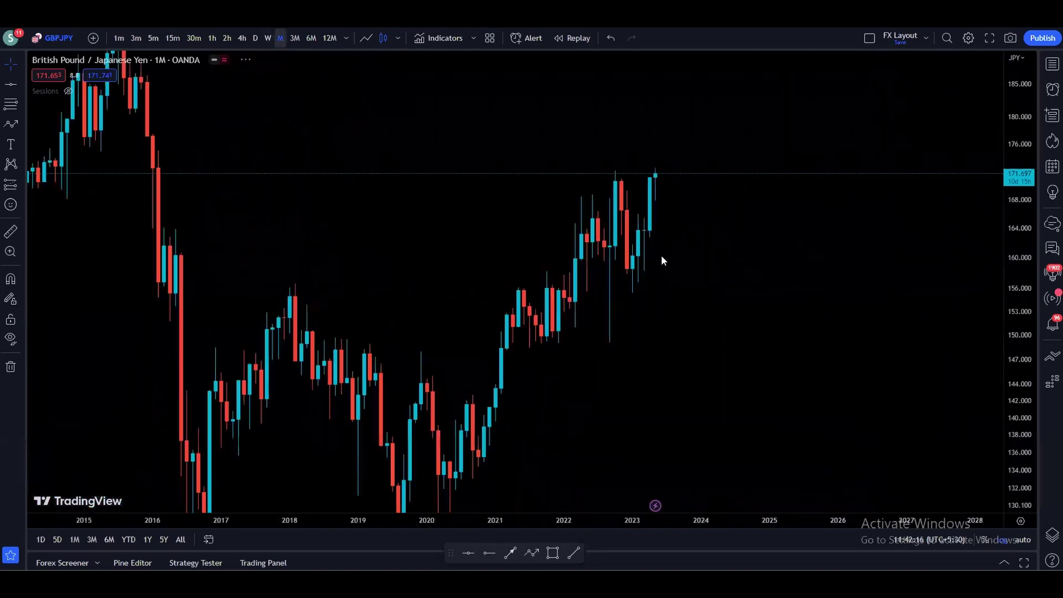
scroll(802, 366, up, 3)
drag(827, 384, 819, 351)
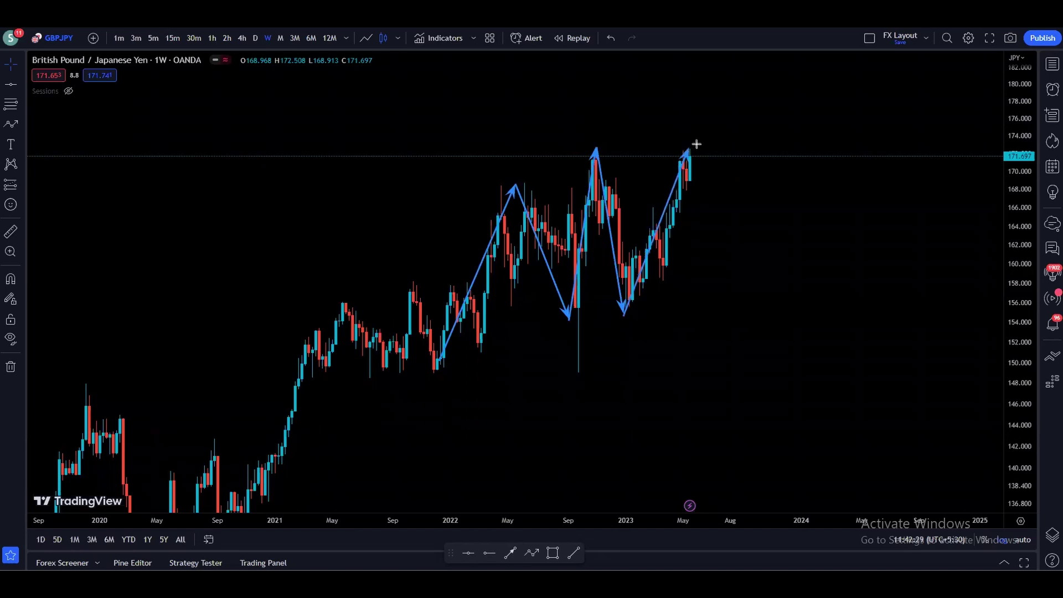
Step: Sketch temporary arrows projecting a weekly pullback to about 159 and a rally to about 178, and clear the annotations
drag(692, 152, 731, 239)
mouse_move(650, 229)
mouse_down()
mouse_move(729, 232)
mouse_move(749, 273)
mouse_move(768, 221)
mouse_up()
drag(807, 144, 826, 118)
key(ctrl+z)
mouse_move(749, 272)
mouse_down()
mouse_move(795, 114)
mouse_move(809, 102)
mouse_move(879, 164)
mouse_move(912, 115)
mouse_up()
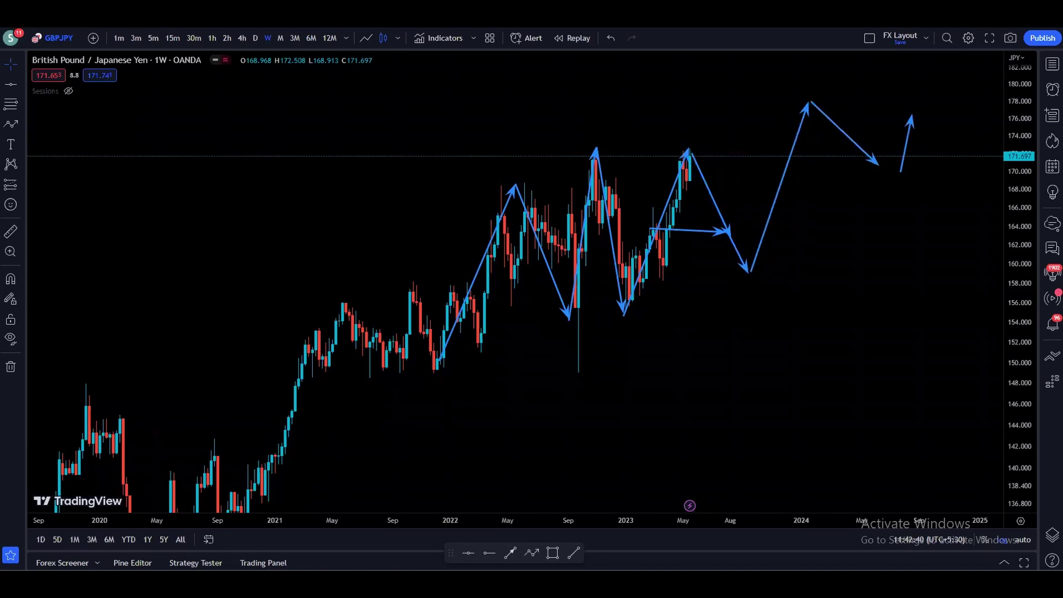
key(Escape)
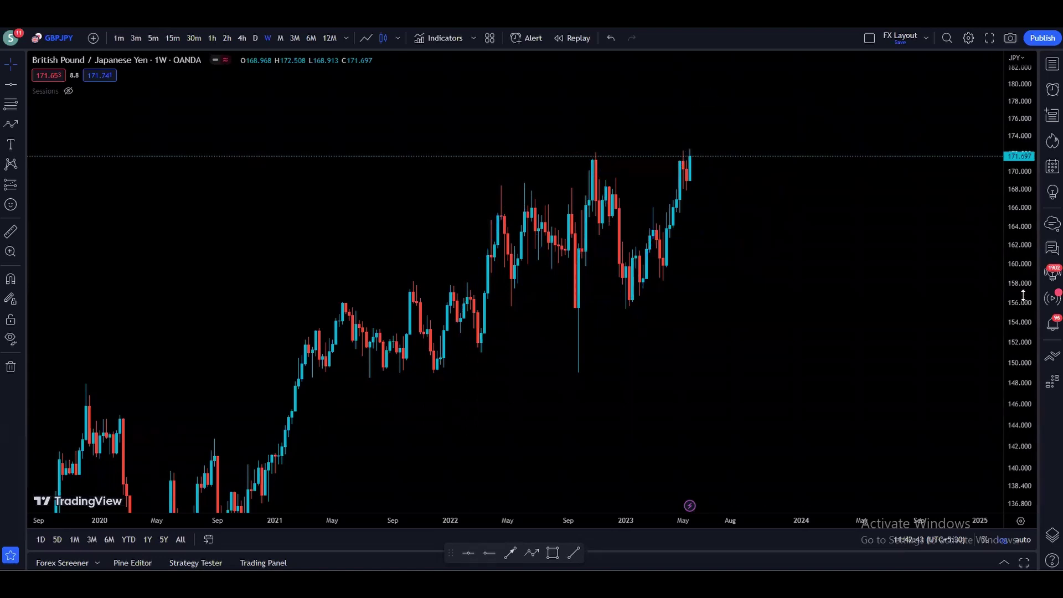
Step: Place horizontal lines on the weekly GBPJPY chart at 171.307 and 168.417
scroll(814, 199, up, 4)
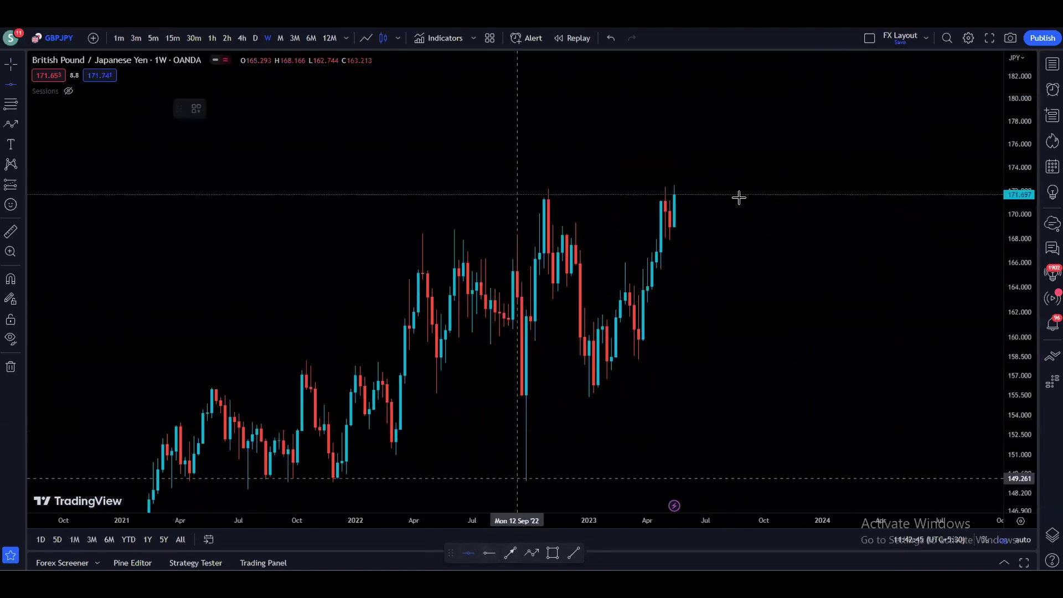
key(alt+h)
drag(757, 243, 740, 261)
click(468, 553)
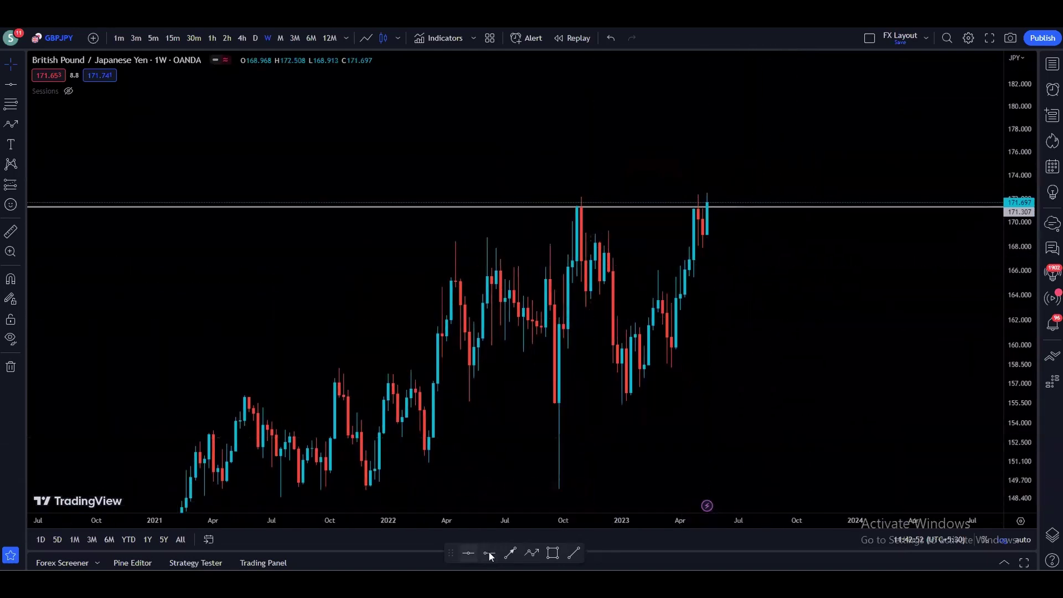
click(801, 241)
drag(808, 275, 755, 287)
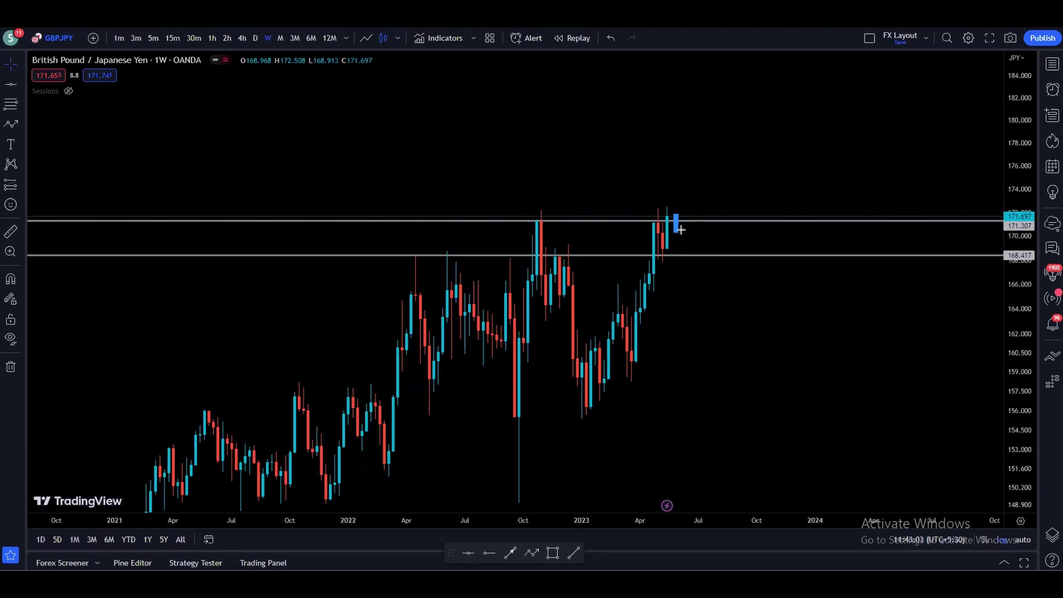
Step: Sketch temporary candles for a breakout to about 180 and a fall through 168.417 to about 156 with a rally to about 182, and clear them
drag(672, 204, 691, 127)
drag(682, 215, 686, 230)
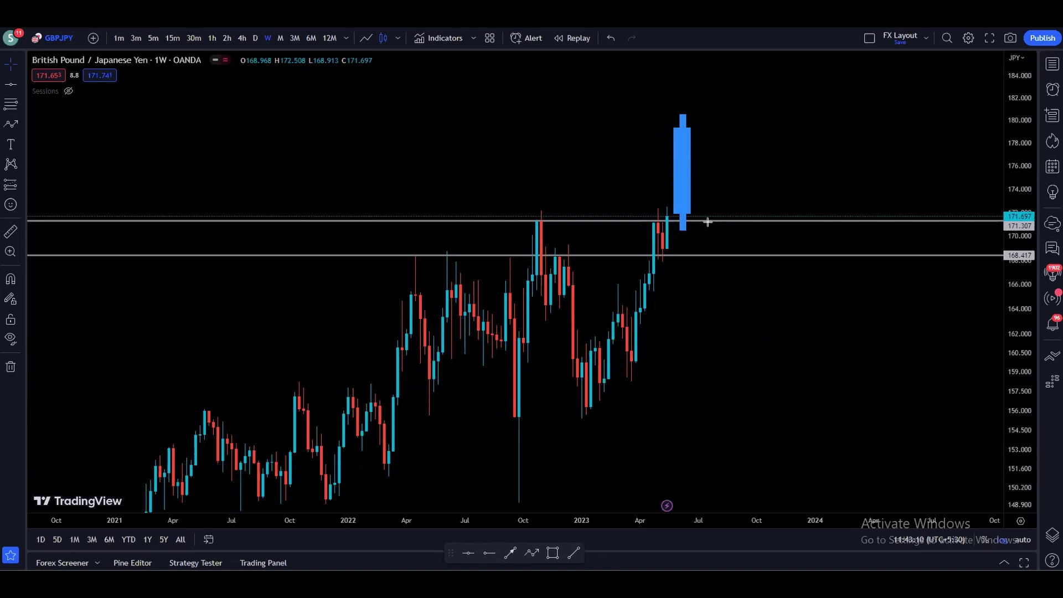
drag(674, 217, 685, 270)
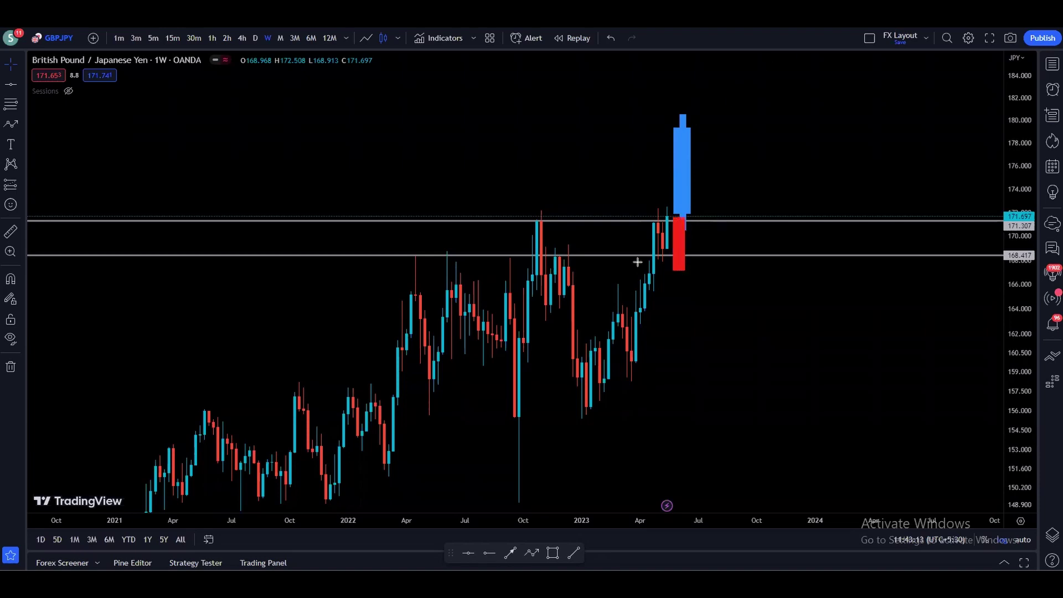
mouse_move(560, 257)
mouse_down()
mouse_move(715, 258)
mouse_move(698, 317)
mouse_up()
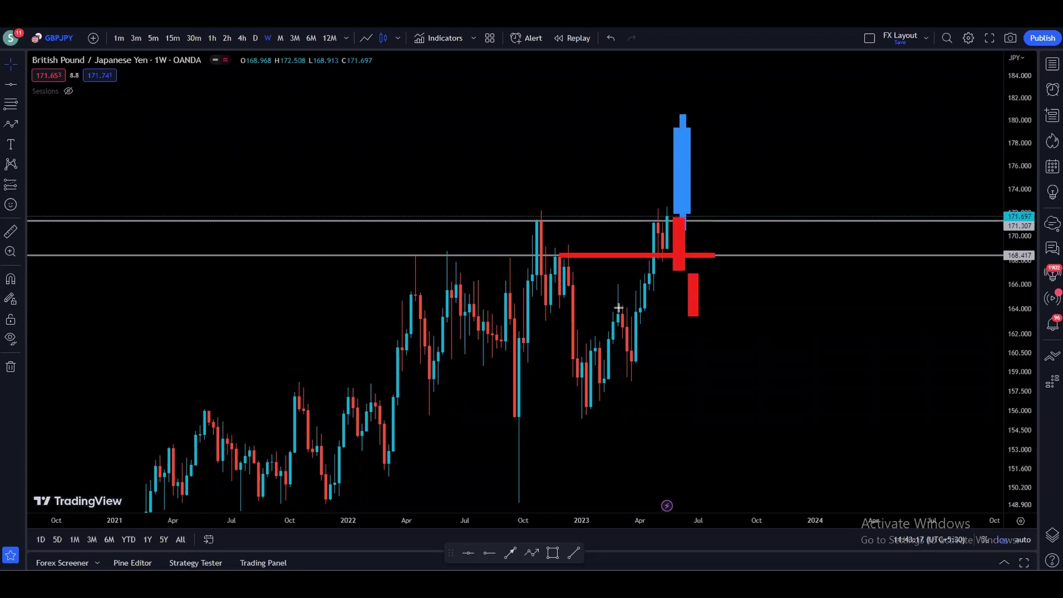
drag(499, 407, 795, 410)
drag(700, 314, 745, 412)
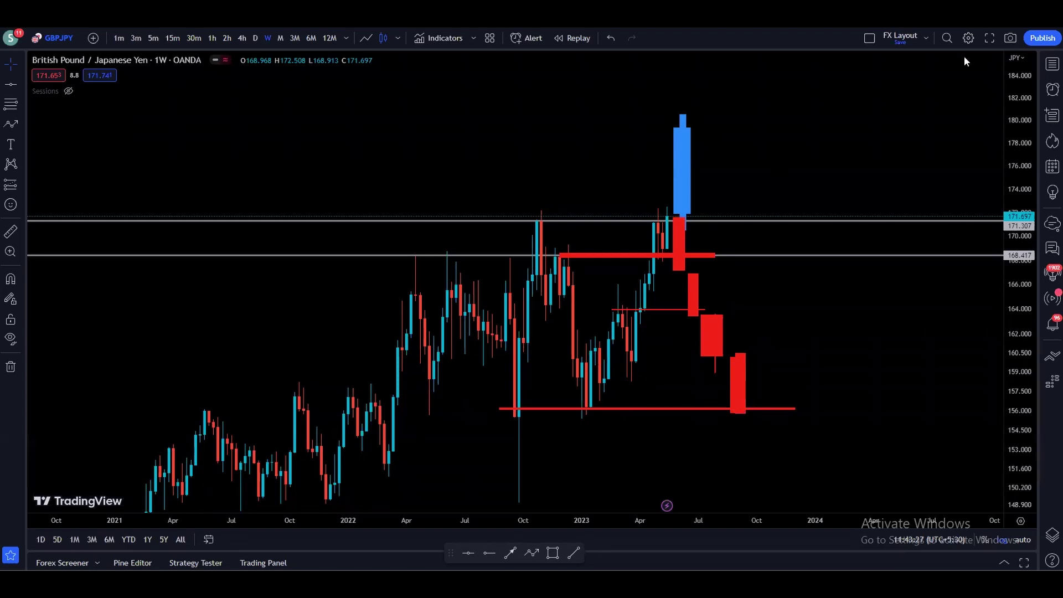
drag(772, 365, 816, 101)
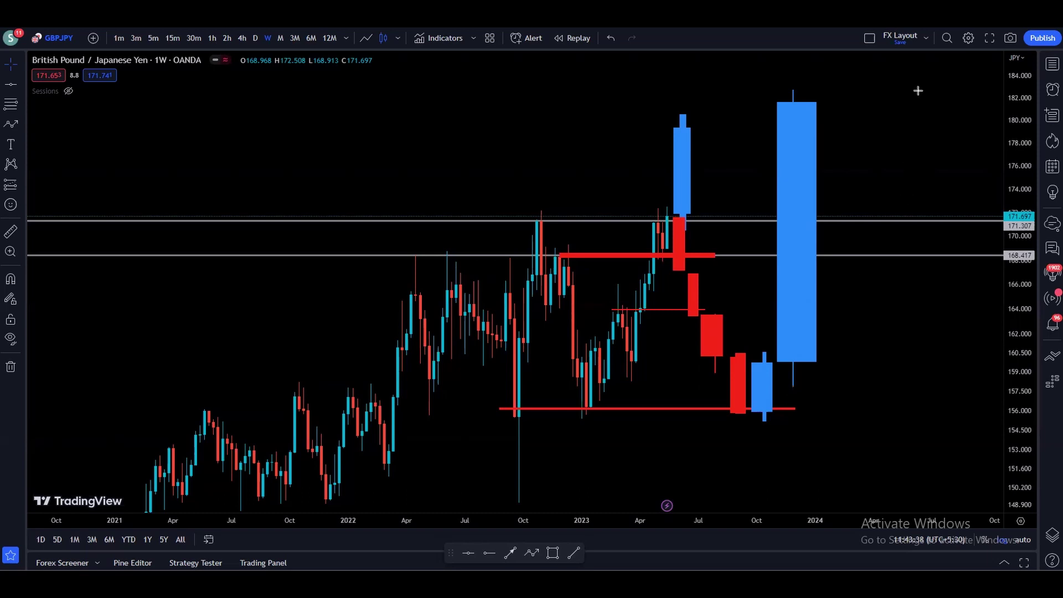
key(Escape)
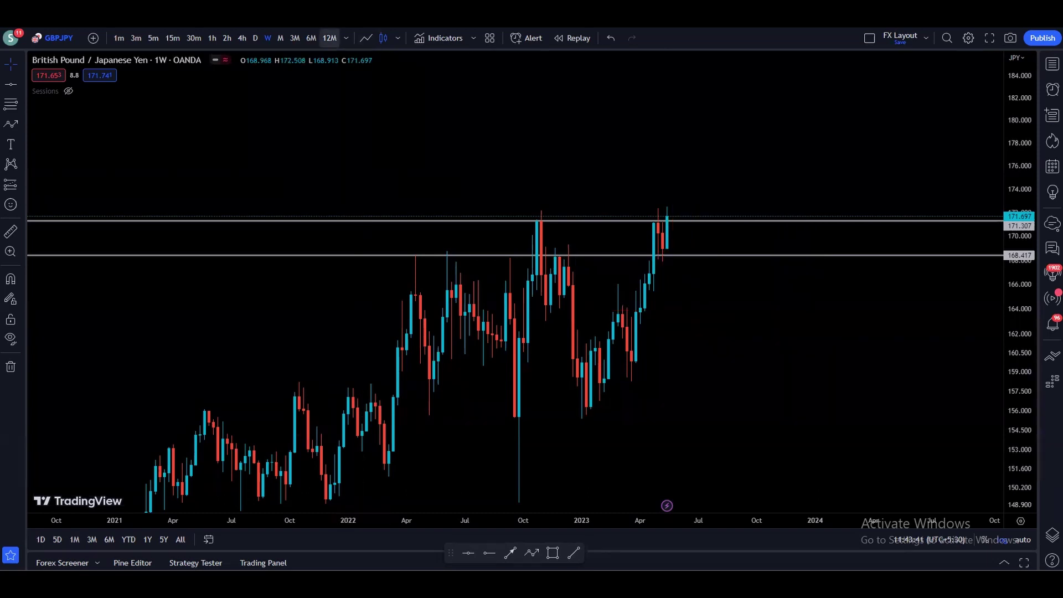
Step: Switch GBPJPY to the daily timeframe and frame the price action from November 2022 to May 2023 around the two horizontal lines
click(256, 39)
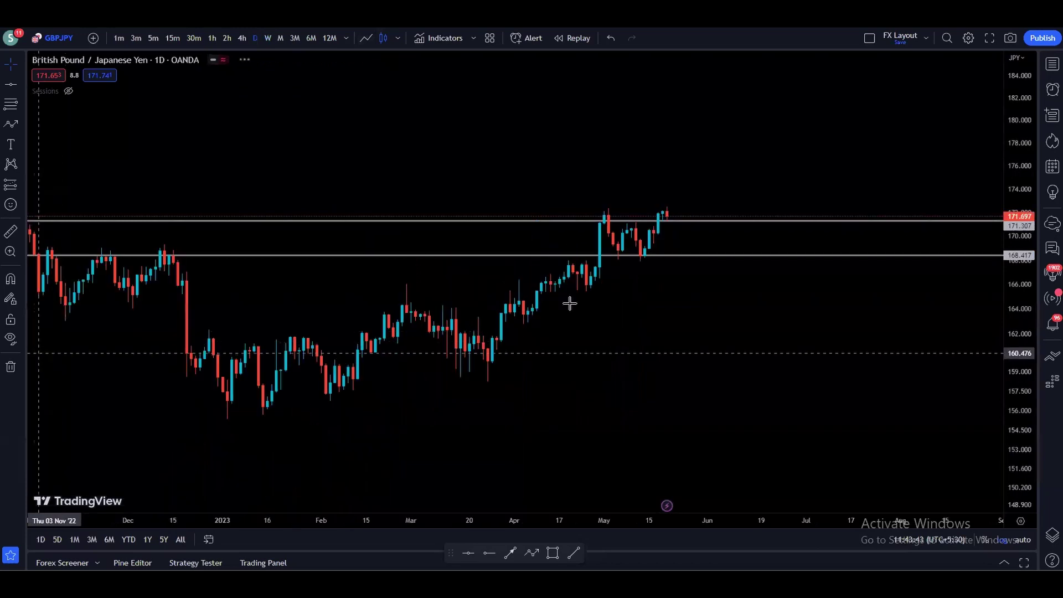
drag(1023, 420, 1023, 314)
scroll(883, 330, up, 3)
drag(882, 330, 796, 346)
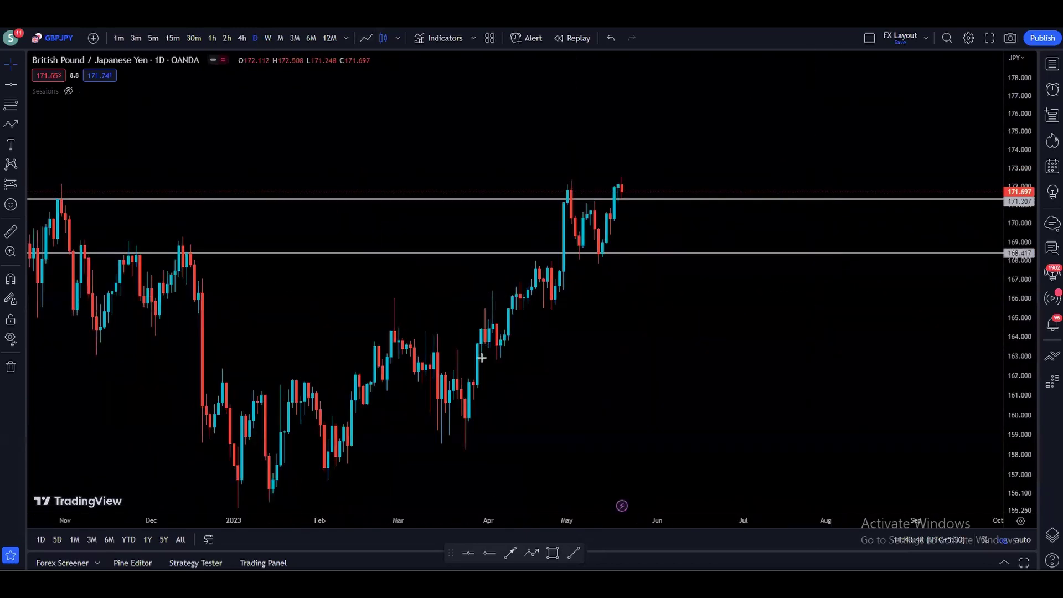
Step: Sketch temporary arrows tracing the daily GBPJPY uptrend swings from February to the May high, and clear them
click(334, 446)
click(394, 307)
double_click(453, 420)
click(457, 430)
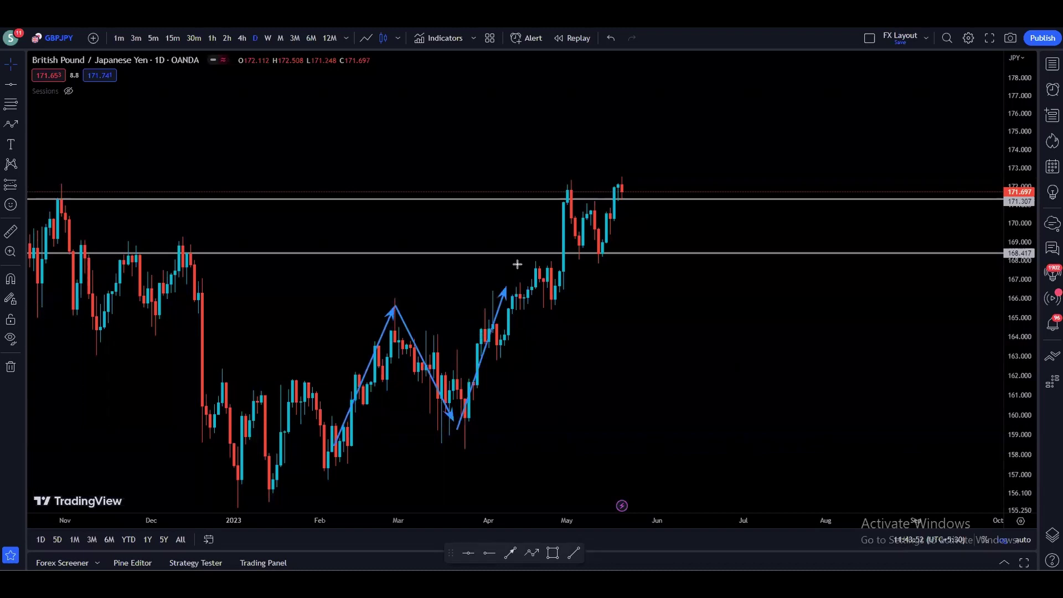
click(552, 297)
click(604, 255)
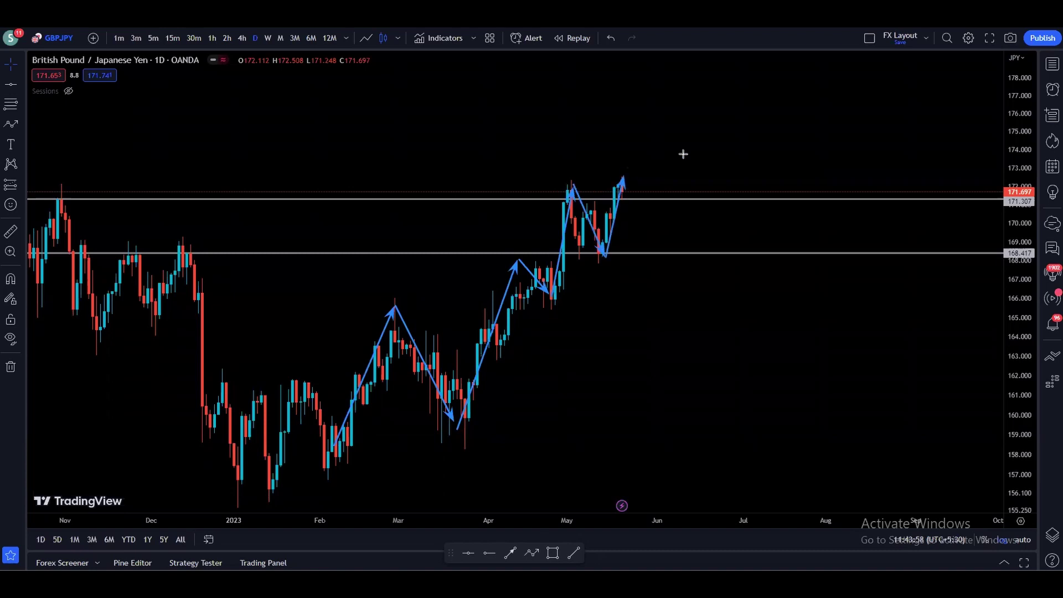
key(ctrl+z)
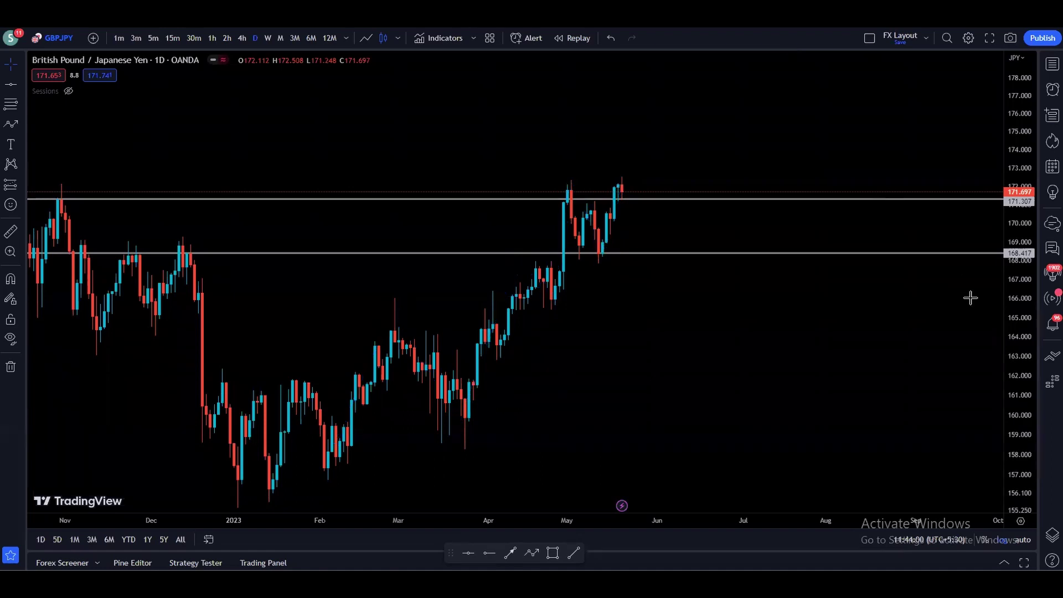
Step: Draw a projected path from the current daily price down to about 168.4, up to 175.3, back to 172.7 and up to 176.5
drag(1021, 335, 1020, 315)
mouse_move(793, 331)
mouse_down()
mouse_move(892, 384)
mouse_move(951, 389)
mouse_move(788, 320)
mouse_up()
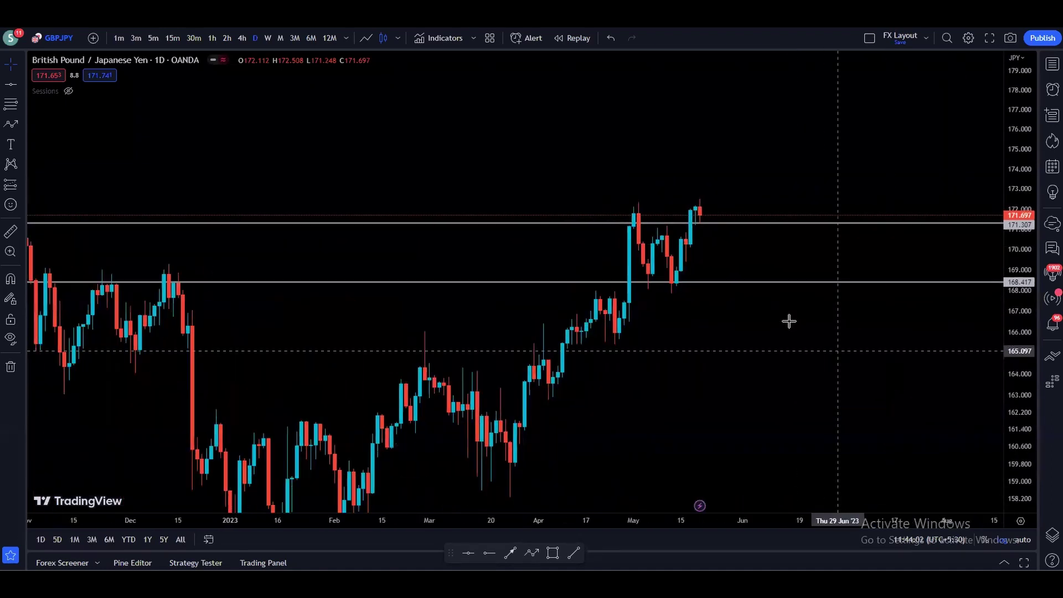
drag(1017, 344, 1016, 335)
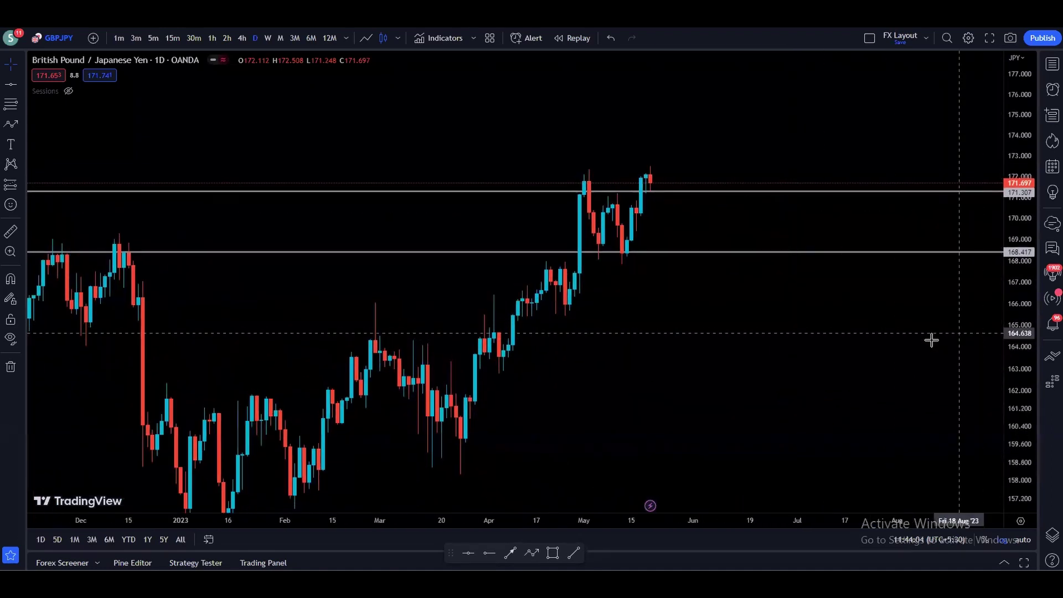
drag(948, 336, 897, 344)
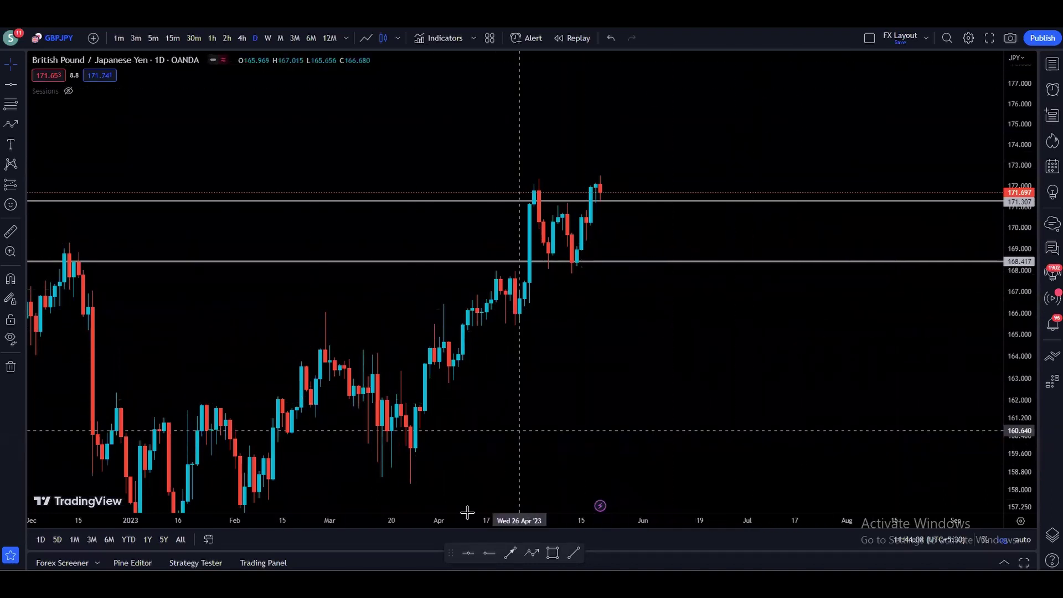
click(531, 552)
click(605, 185)
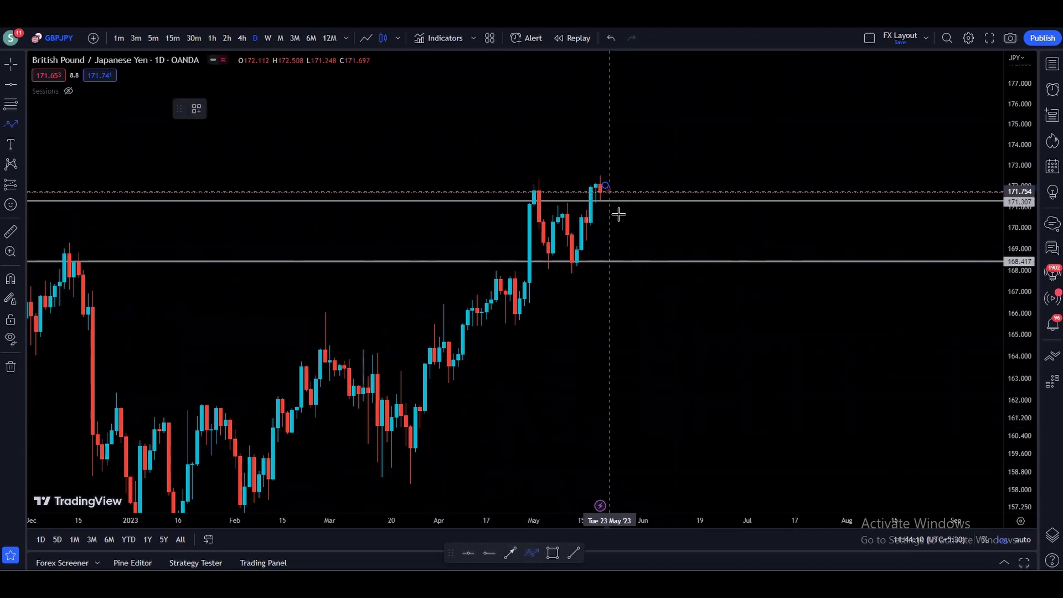
click(638, 260)
click(686, 118)
click(733, 172)
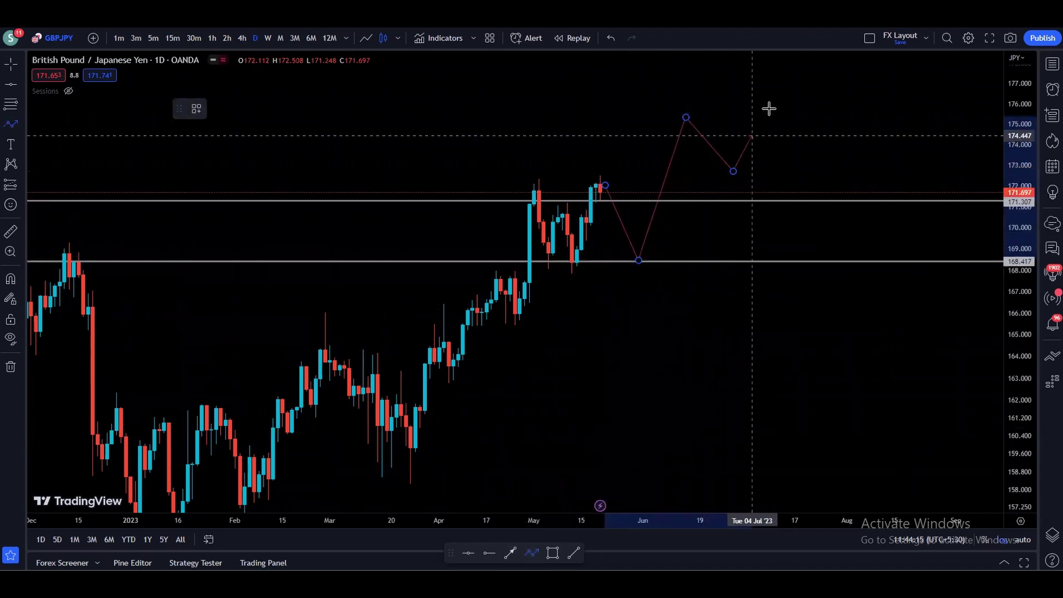
click(776, 93)
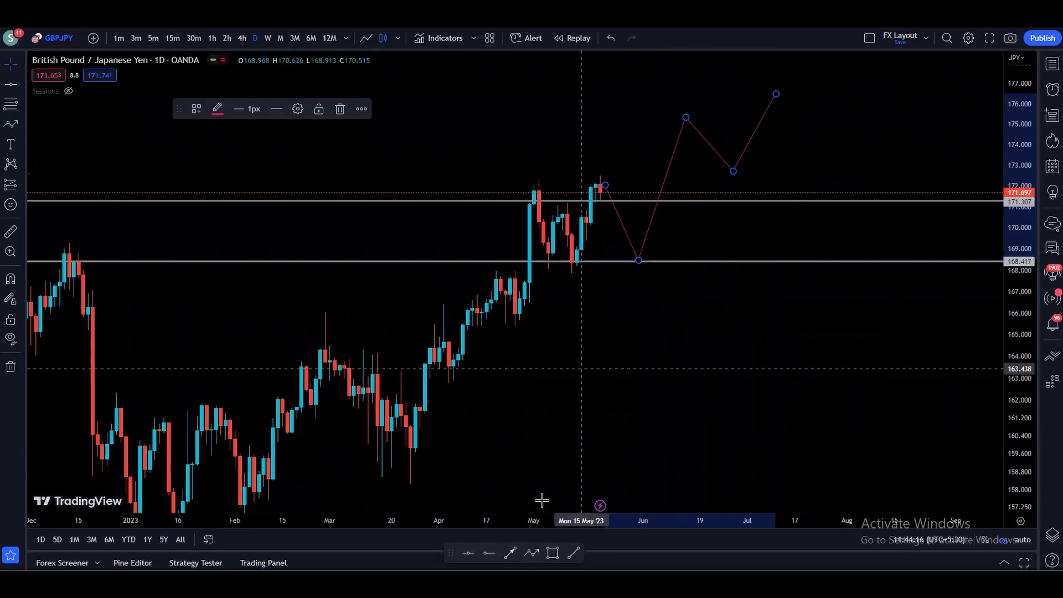
Step: Draw a second path from the current daily price down to about 165, up to about 168.2 and down to about 162.8
click(531, 553)
click(605, 184)
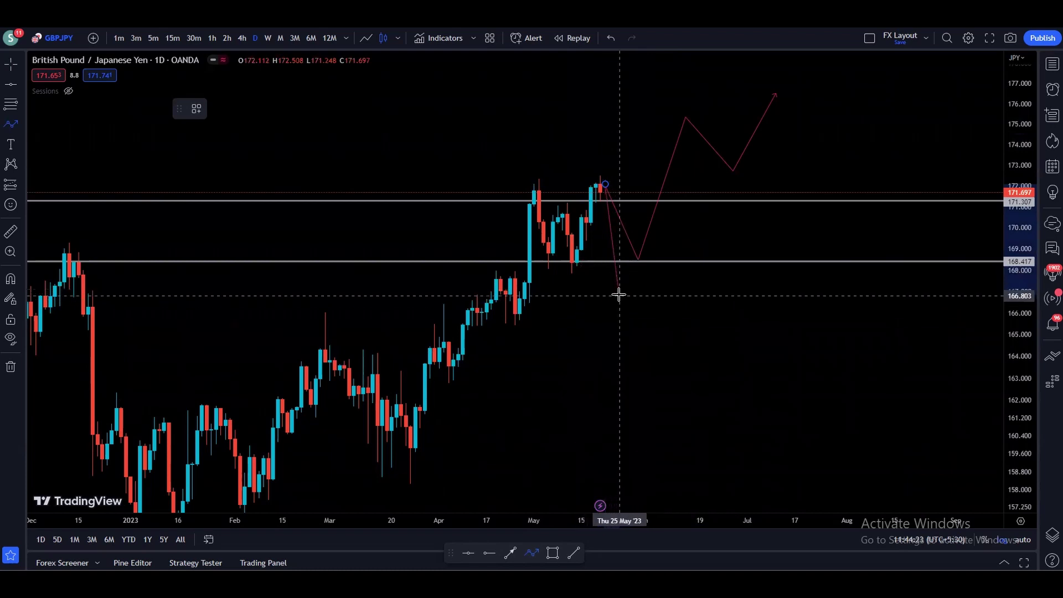
click(648, 335)
click(684, 267)
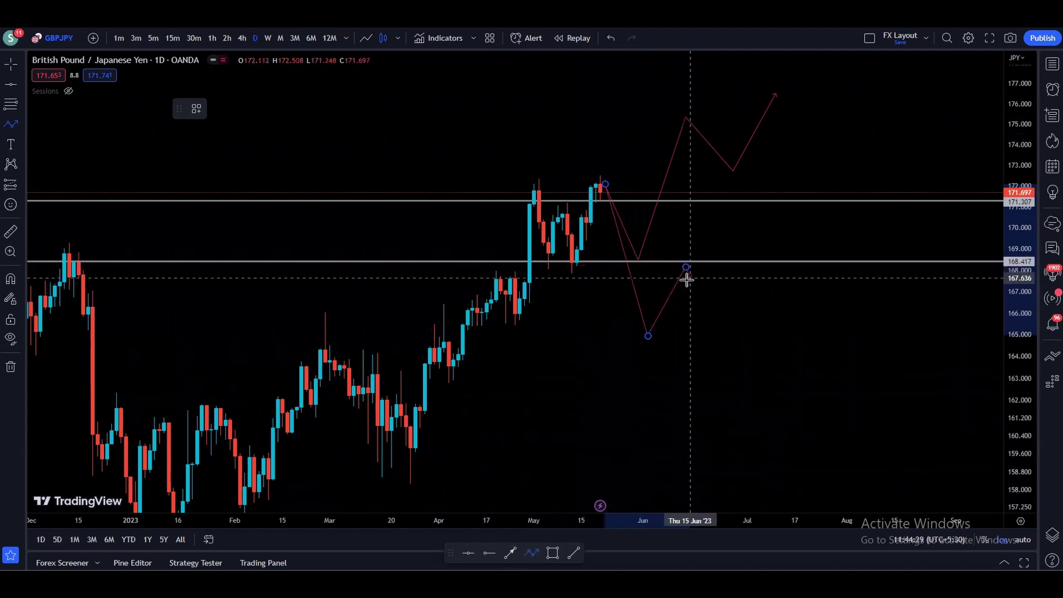
double_click(743, 384)
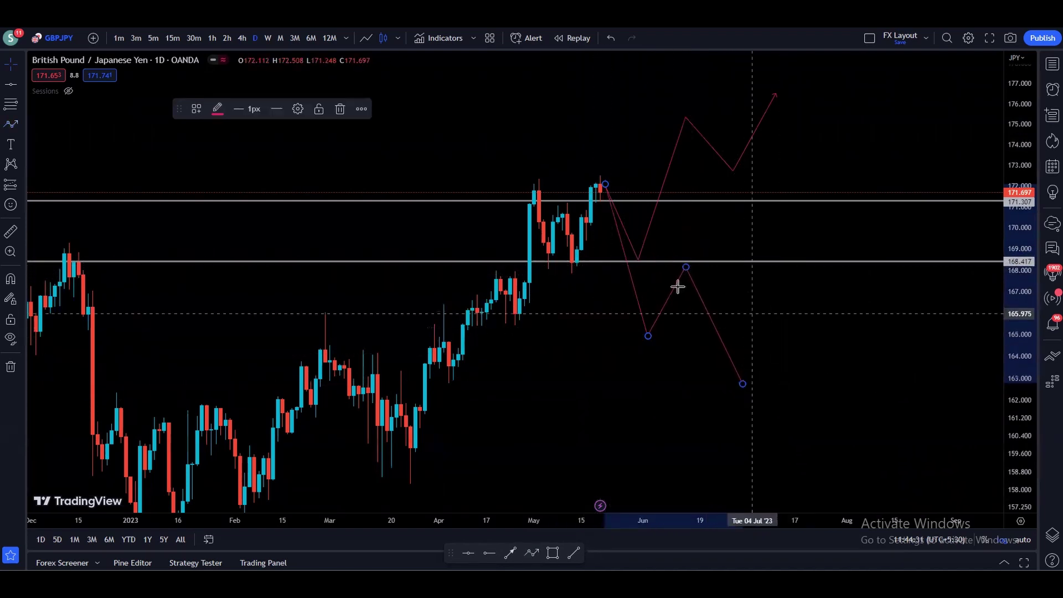
Step: Examine the two projected paths on the weekly timeframe, and return to the daily chart
click(268, 38)
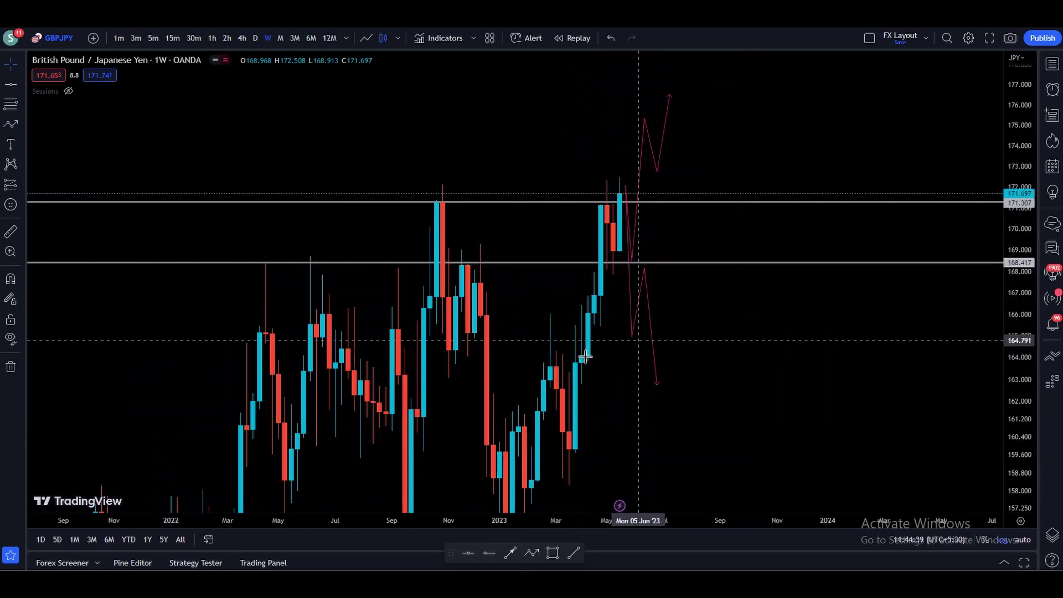
drag(620, 364, 622, 320)
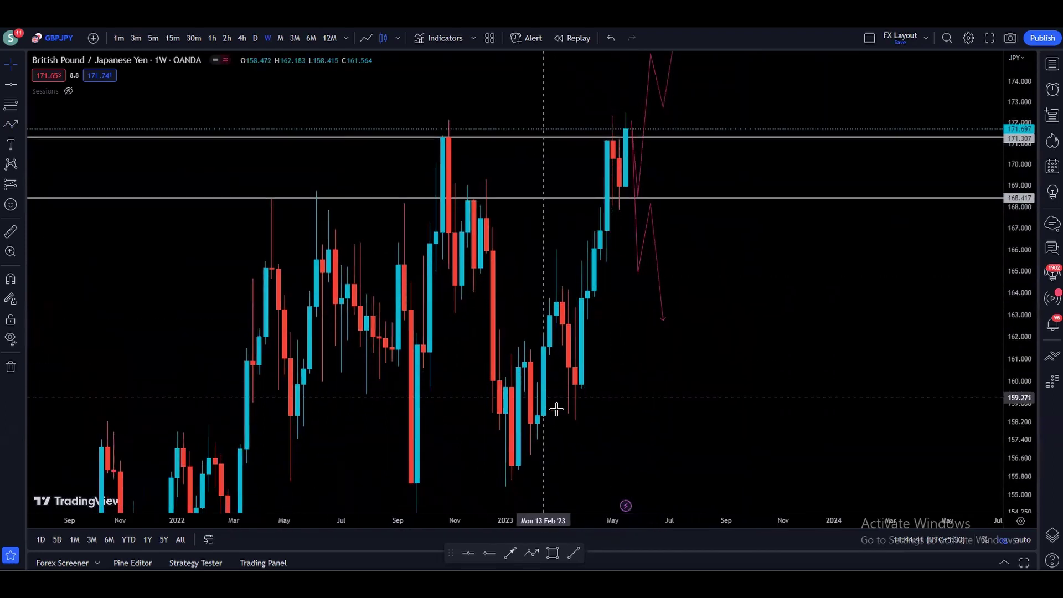
click(257, 39)
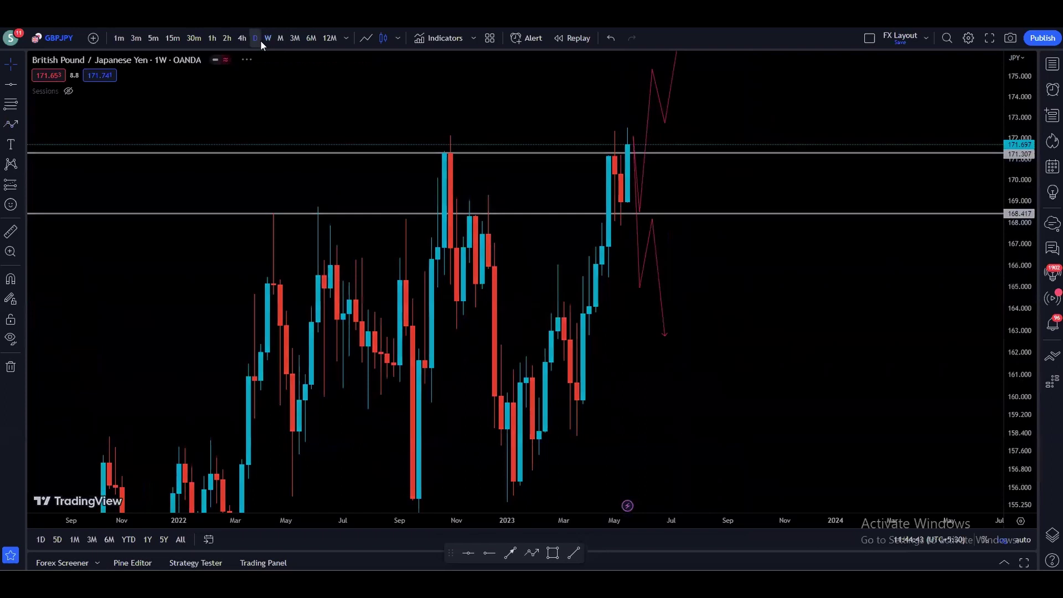
Step: Switch GBPJPY to the 4-hour timeframe and frame the late April to 22 May price action around the two horizontal lines
click(242, 38)
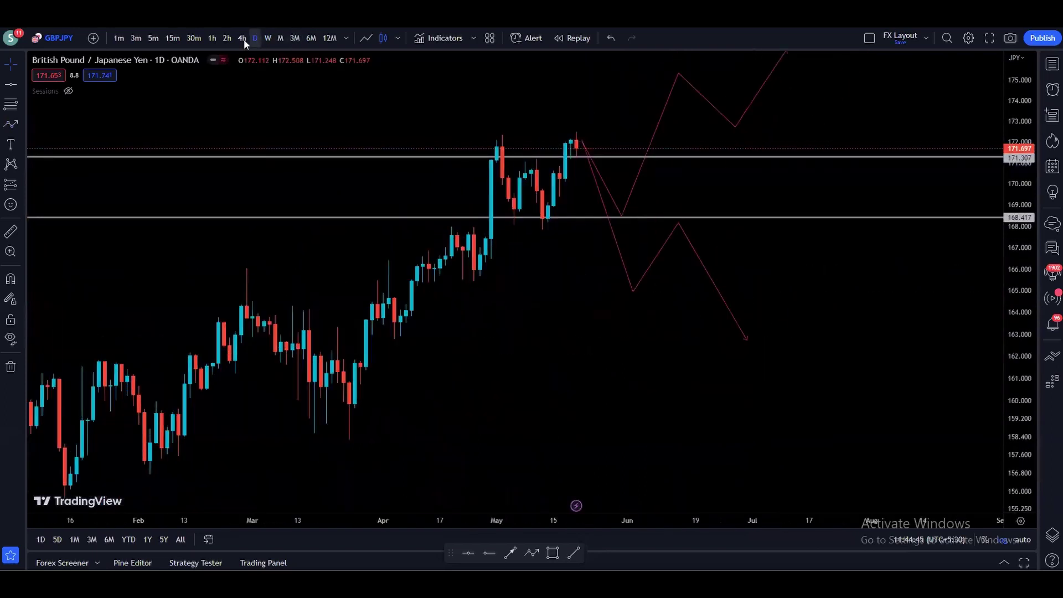
scroll(840, 341, down, 7)
drag(839, 340, 656, 400)
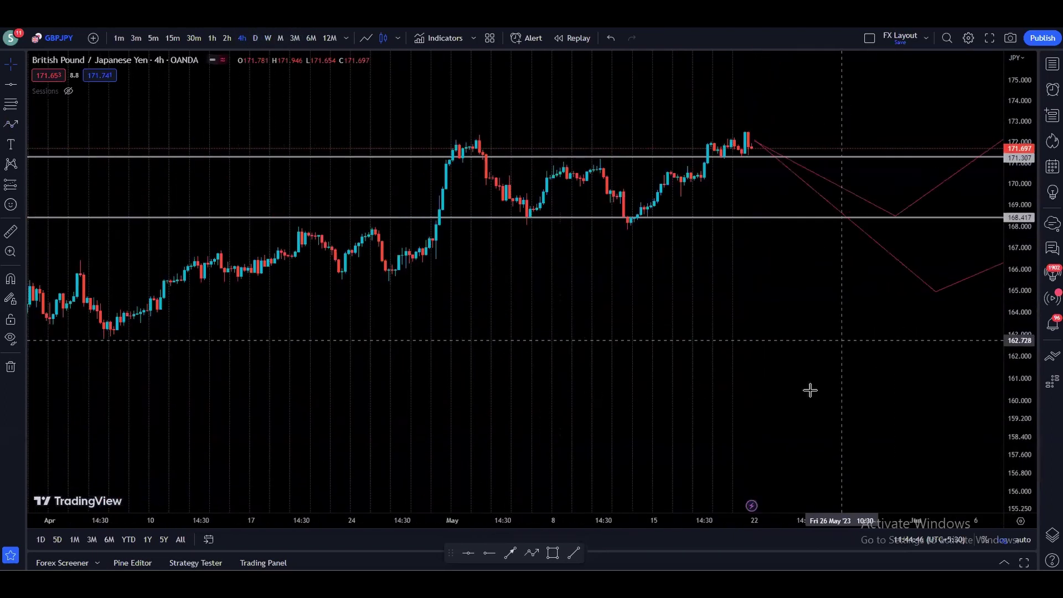
drag(1028, 445, 1001, 276)
drag(561, 377, 713, 429)
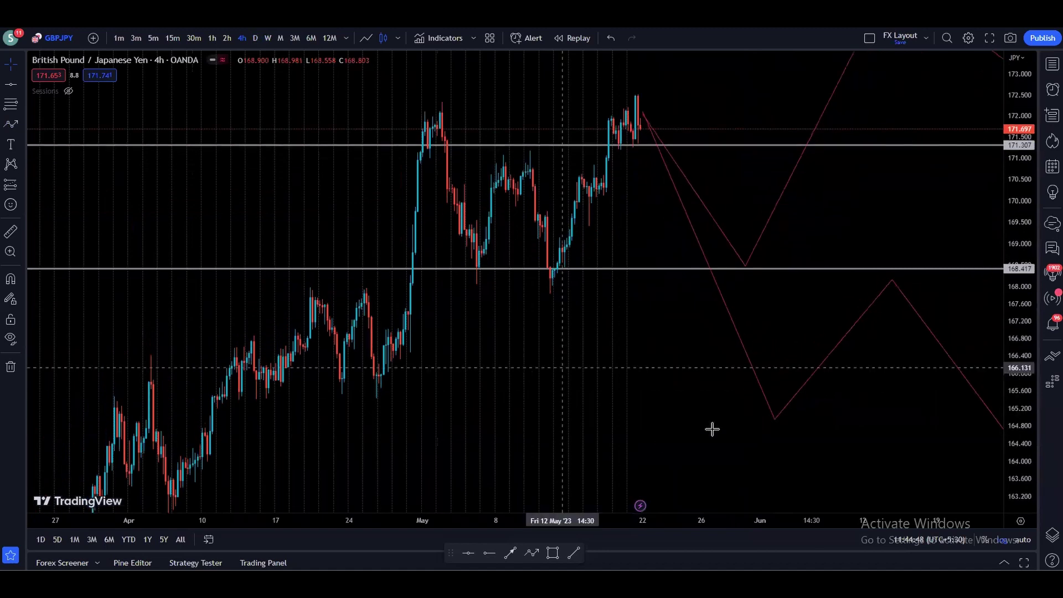
scroll(684, 380, up, 4)
drag(1014, 454, 1011, 338)
drag(645, 316, 732, 330)
scroll(696, 313, up, 2)
Step: Set the Path tool's line colour to yellow on a short trial path, and delete that path
click(531, 552)
click(599, 457)
double_click(668, 373)
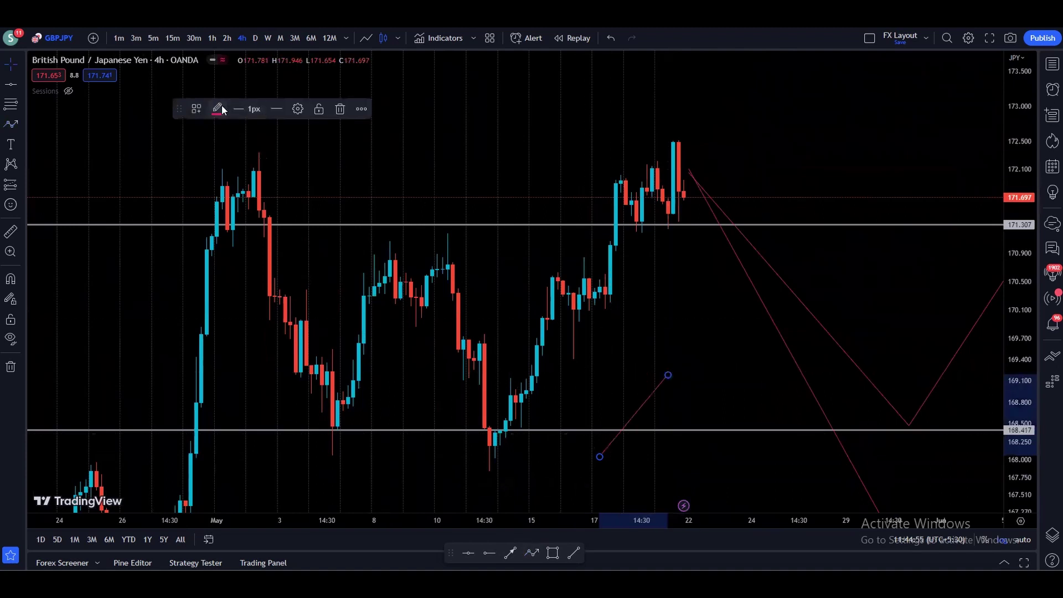
click(217, 108)
click(239, 147)
click(341, 109)
Step: Trace the 4-hour swings from the 12 May low near 168.4 to the high near 172.5 with a yellow path, and delete it
click(531, 553)
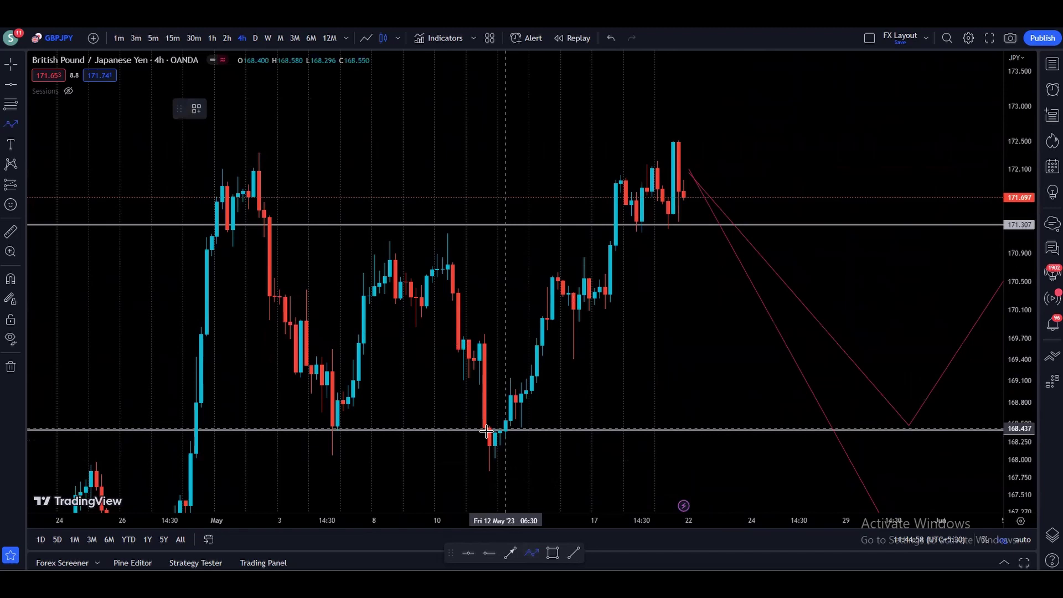
click(489, 432)
click(552, 265)
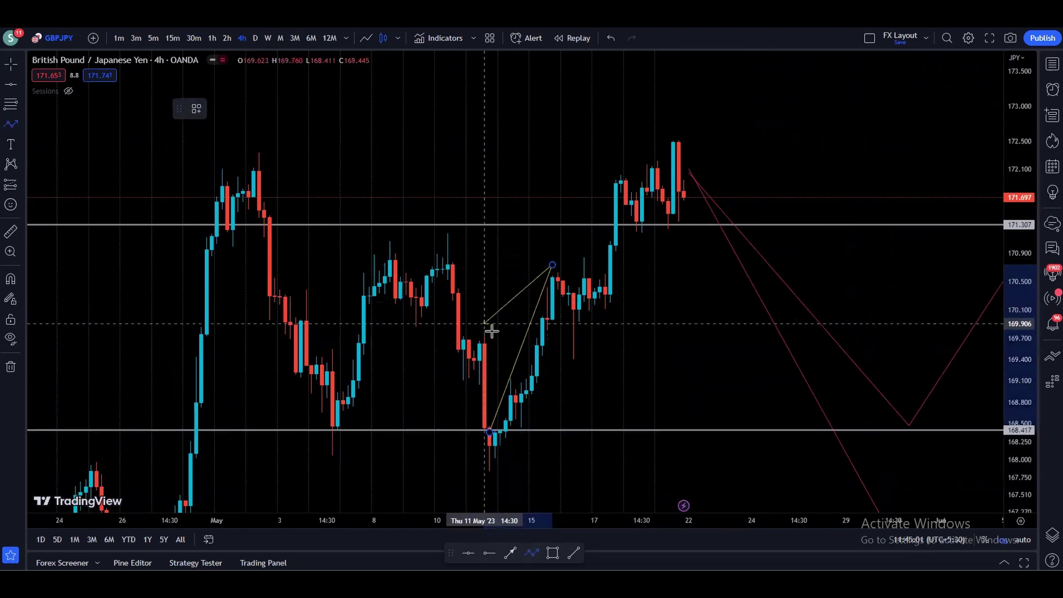
click(583, 359)
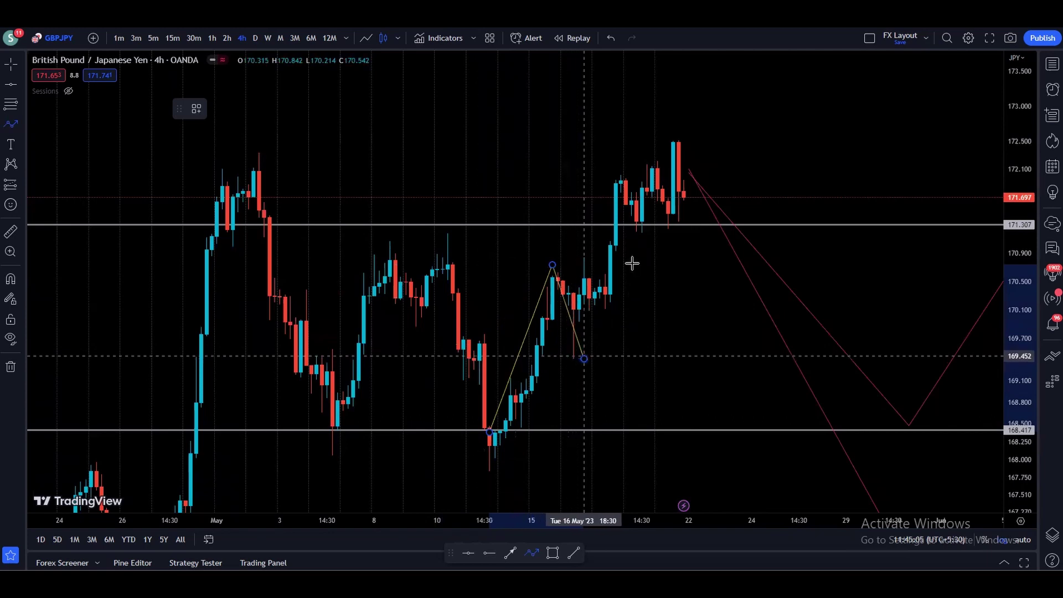
click(621, 173)
click(641, 226)
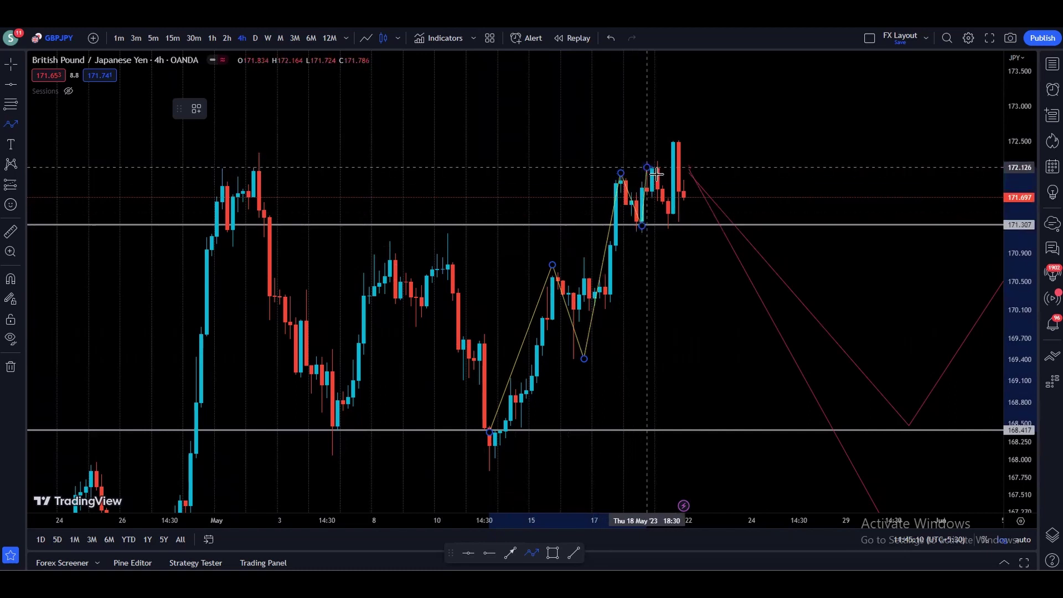
click(646, 168)
click(672, 214)
click(679, 139)
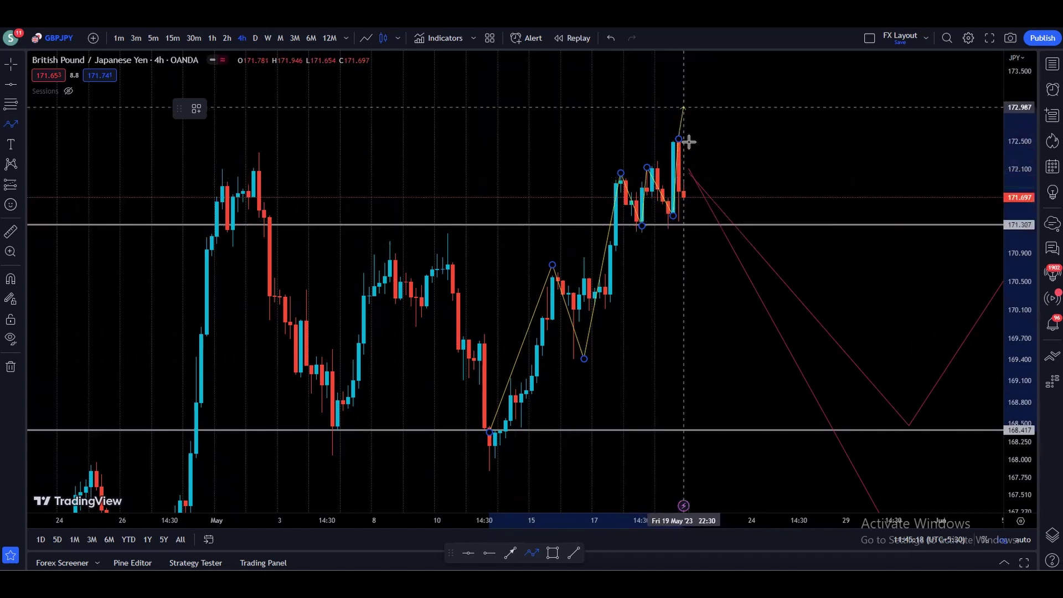
double_click(715, 153)
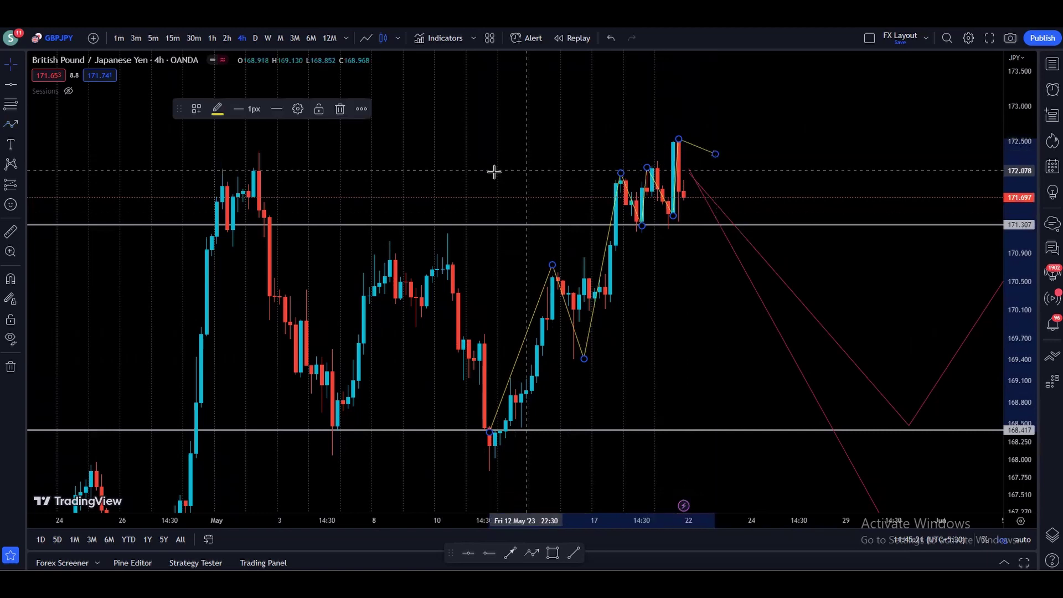
click(340, 109)
Step: Place a horizontal line on the latest 4-hour swing high at 172.524
click(468, 552)
click(722, 144)
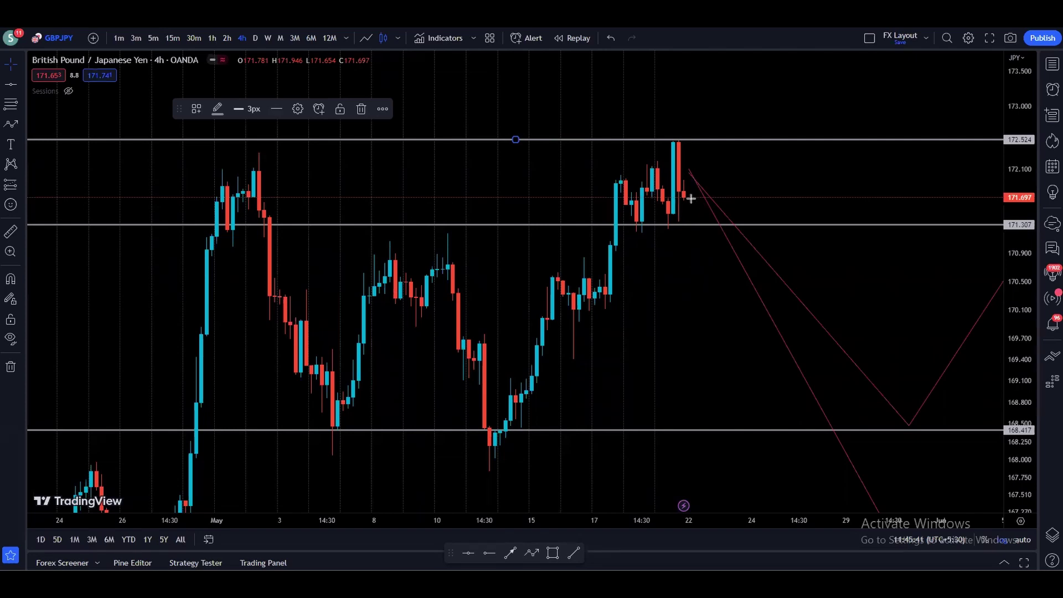
Step: Sketch temporary candles for a breakout above 172.524 to about 173.1 and a drop through 171.307 to about 170.5 with a retest arrow
mouse_move(688, 189)
mouse_down()
mouse_move(700, 211)
mouse_move(724, 99)
mouse_up()
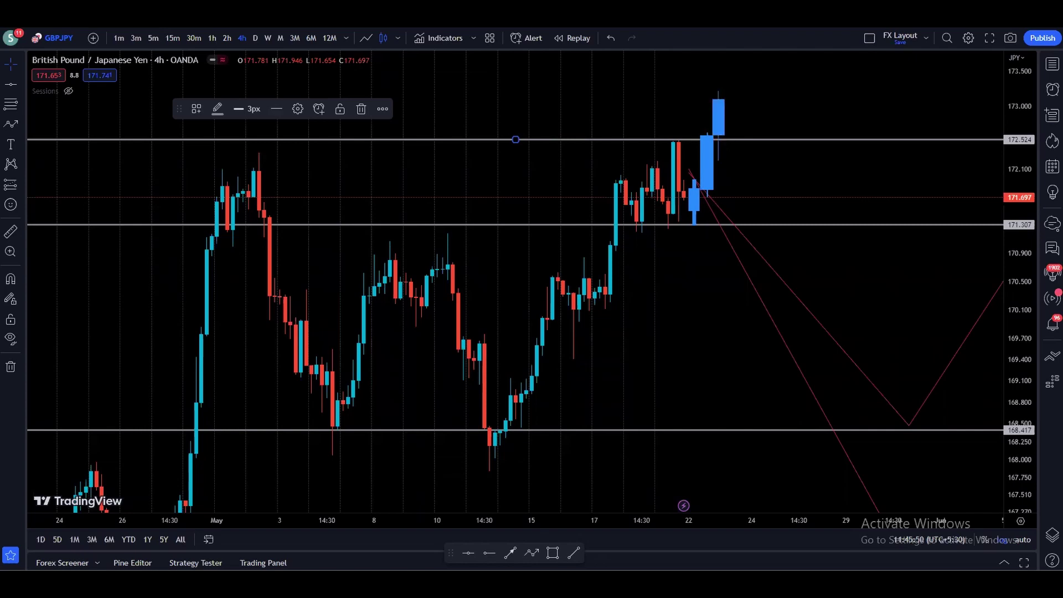
drag(687, 195, 693, 250)
drag(711, 282, 766, 280)
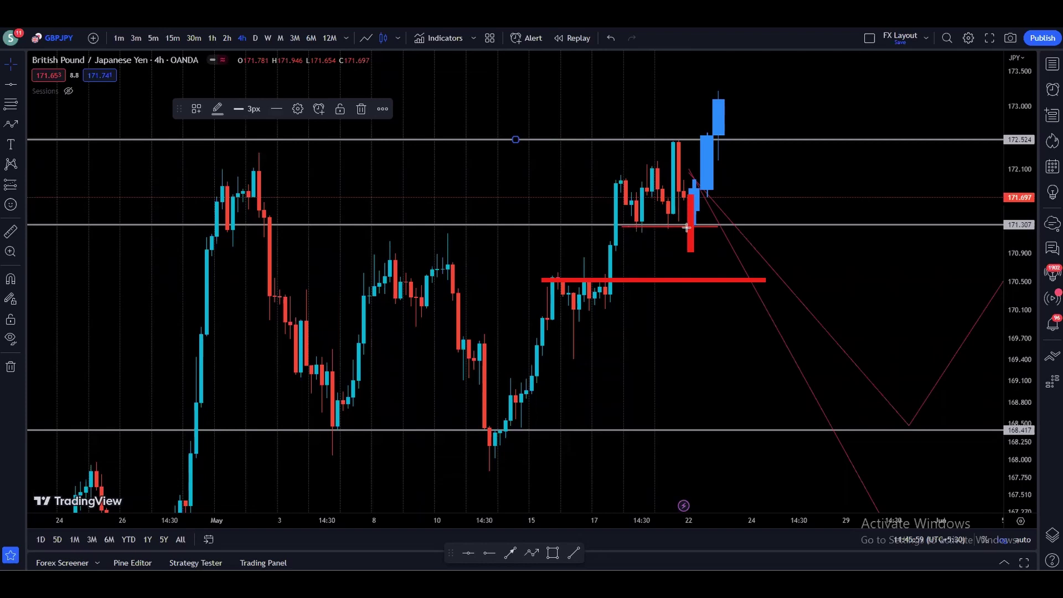
drag(703, 255, 703, 282)
drag(716, 278, 739, 228)
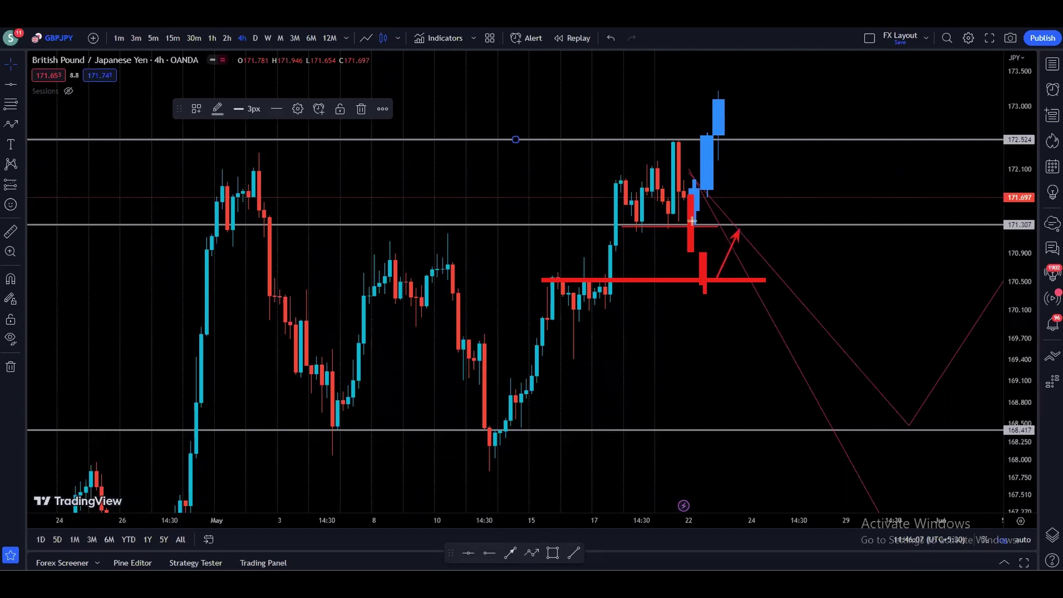
Step: Sketch temporary arrows for a rejection at 171.307 down to about 169.7 and a reclaim rallying to 172.524, and clear all sketches
mouse_move(634, 225)
mouse_down()
mouse_move(785, 228)
mouse_move(759, 253)
mouse_move(806, 328)
mouse_up()
mouse_move(602, 290)
mouse_down()
mouse_move(641, 151)
mouse_move(701, 280)
mouse_up()
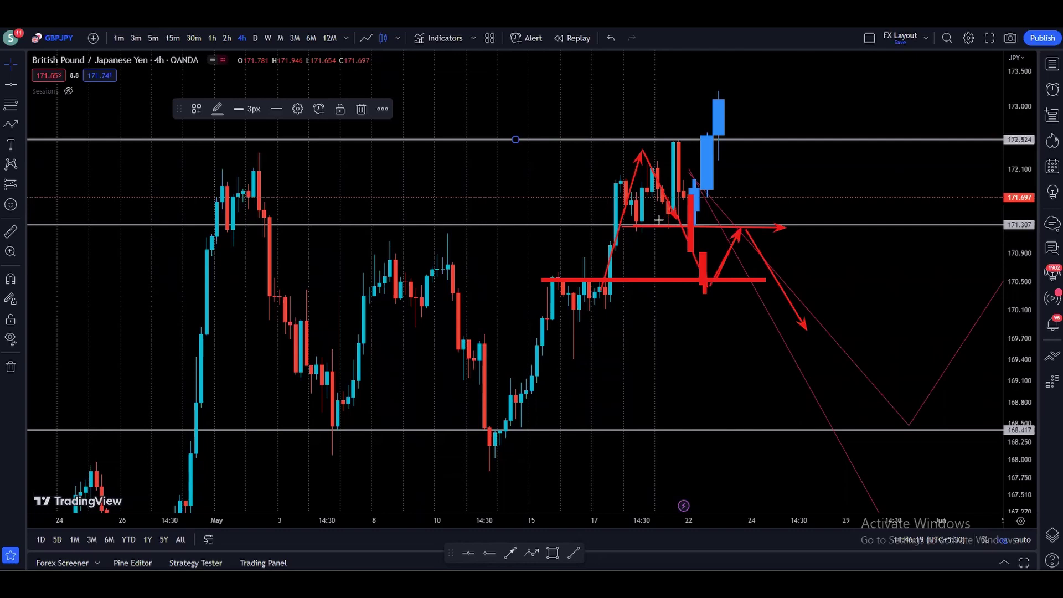
mouse_move(747, 230)
mouse_down()
mouse_move(798, 339)
mouse_move(807, 335)
mouse_up()
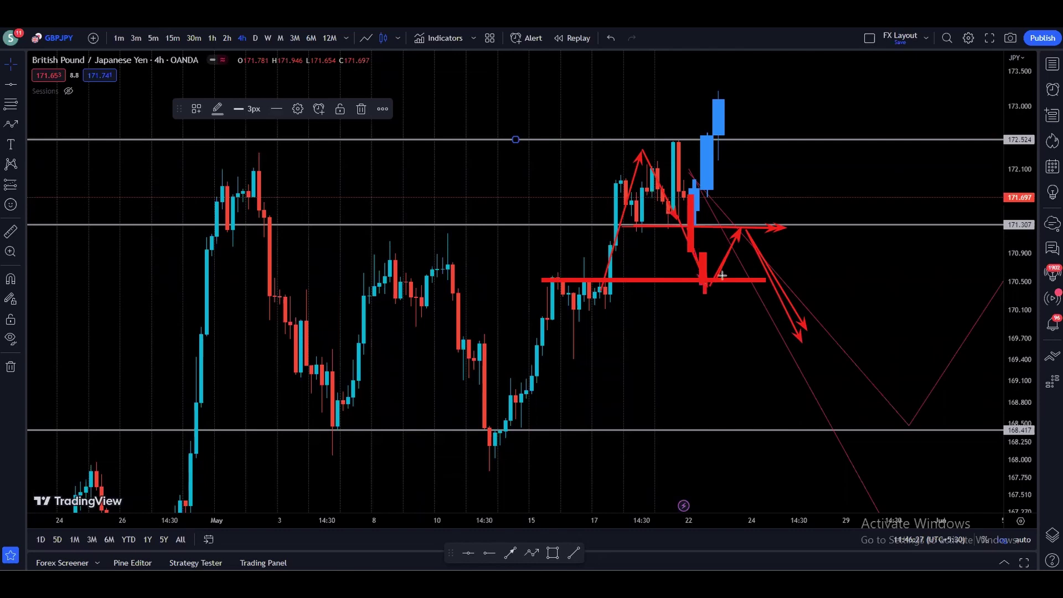
drag(706, 284, 759, 200)
mouse_move(641, 221)
mouse_down()
mouse_move(757, 224)
mouse_move(767, 211)
mouse_move(771, 221)
mouse_move(803, 137)
mouse_up()
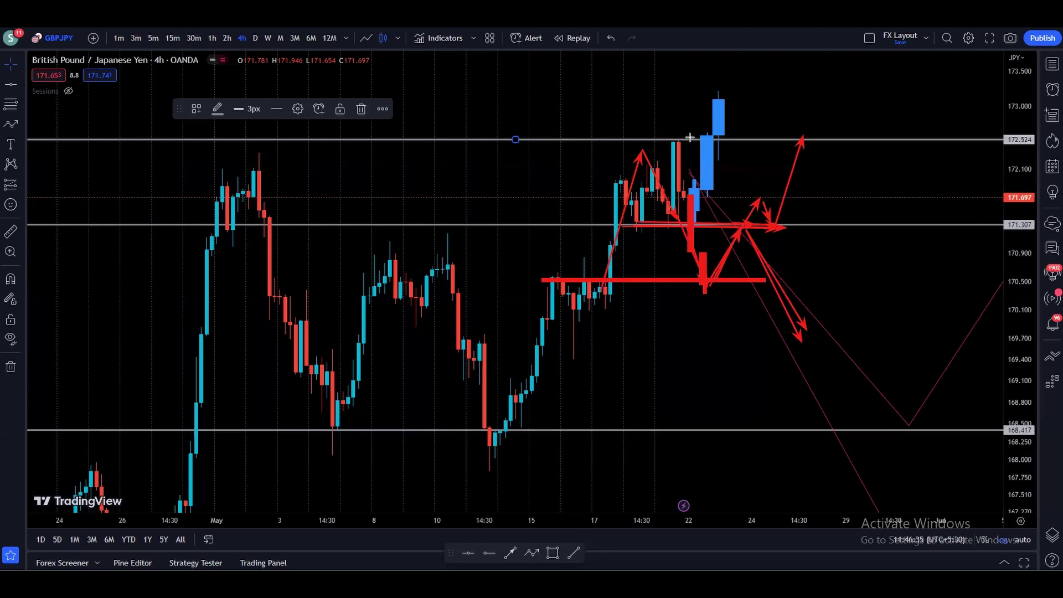
drag(663, 137, 898, 147)
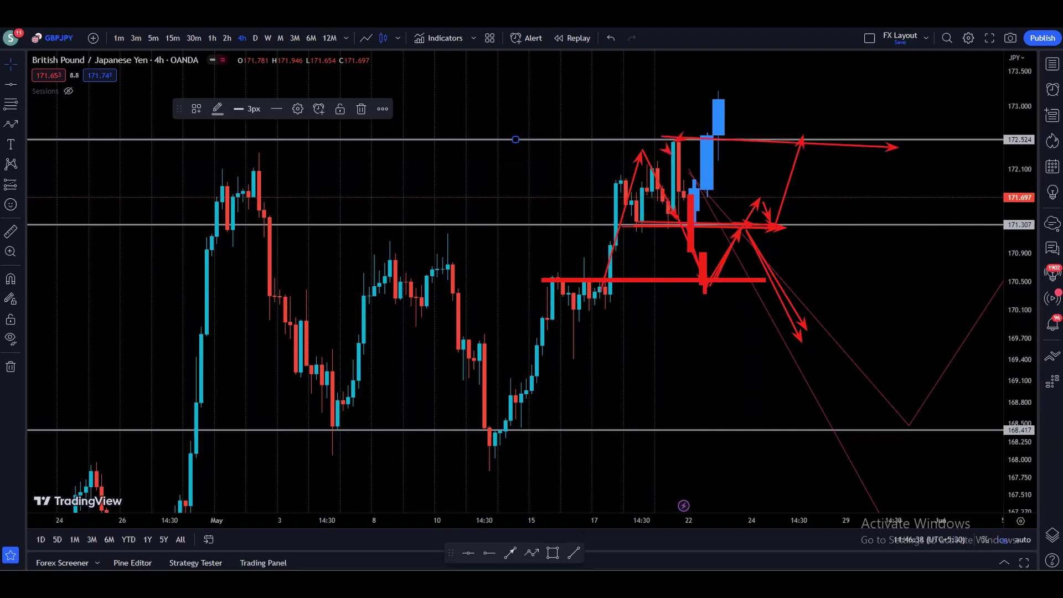
key(Escape)
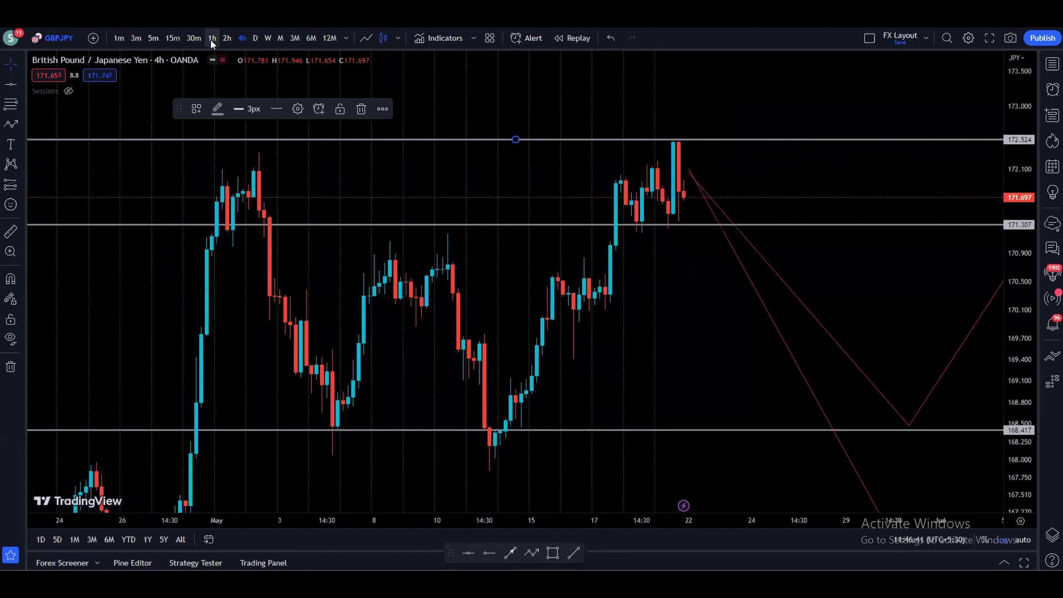
Step: Switch GBPJPY to the 30-minute timeframe and frame the 17 to 22 May price action around the 172.524 and 171.307 lines
click(194, 39)
scroll(937, 343, down, 2)
drag(1016, 399, 1031, 173)
drag(813, 310, 829, 507)
scroll(776, 397, up, 1)
scroll(776, 397, down, 1)
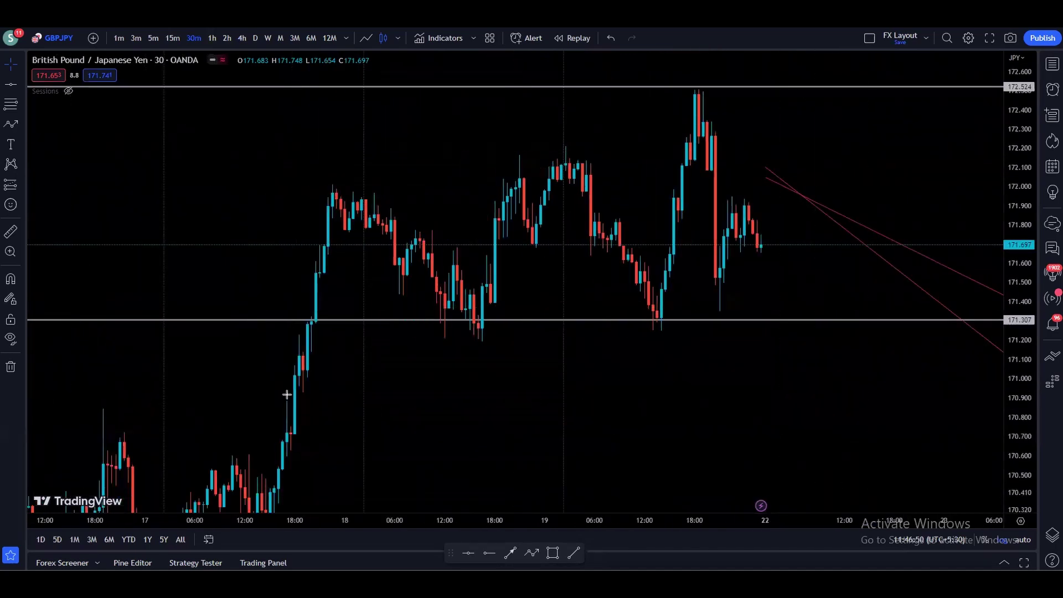
Step: Sketch temporary arrows tracing the 17 to 19 May swings and the support near 171.307, and clear them
mouse_move(282, 406)
mouse_down()
mouse_move(359, 186)
mouse_move(479, 337)
mouse_up()
mouse_move(544, 197)
mouse_down()
mouse_move(569, 136)
mouse_move(651, 338)
mouse_move(692, 101)
mouse_move(736, 321)
mouse_up()
drag(437, 325, 842, 322)
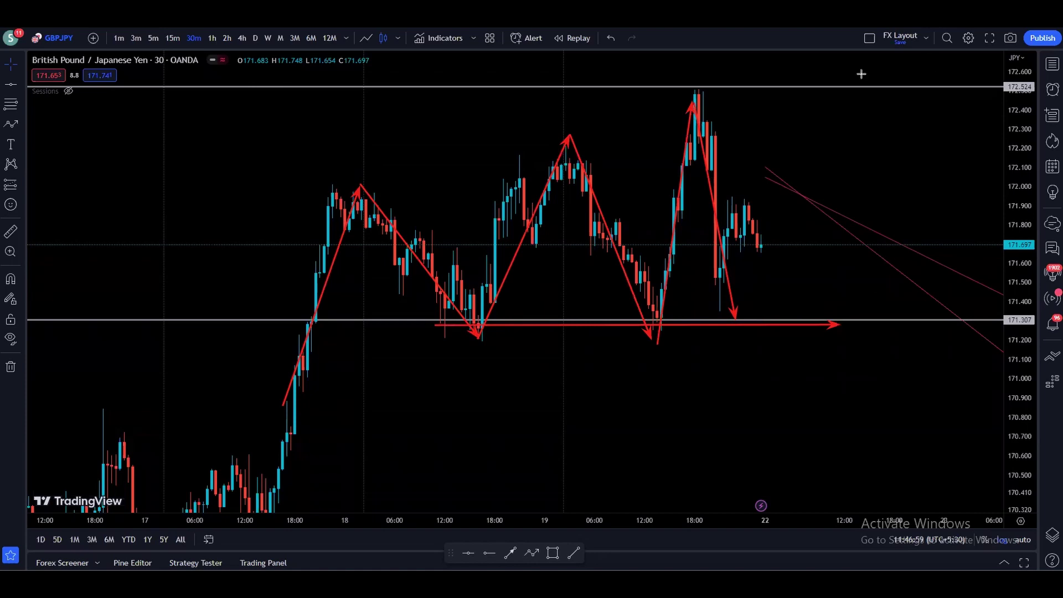
key(Escape)
Step: Place a horizontal line on the latest minor highs at 171.893 and move the 171.307 support line to 171.285
scroll(847, 196, up, 3)
drag(1018, 249, 871, 258)
click(470, 549)
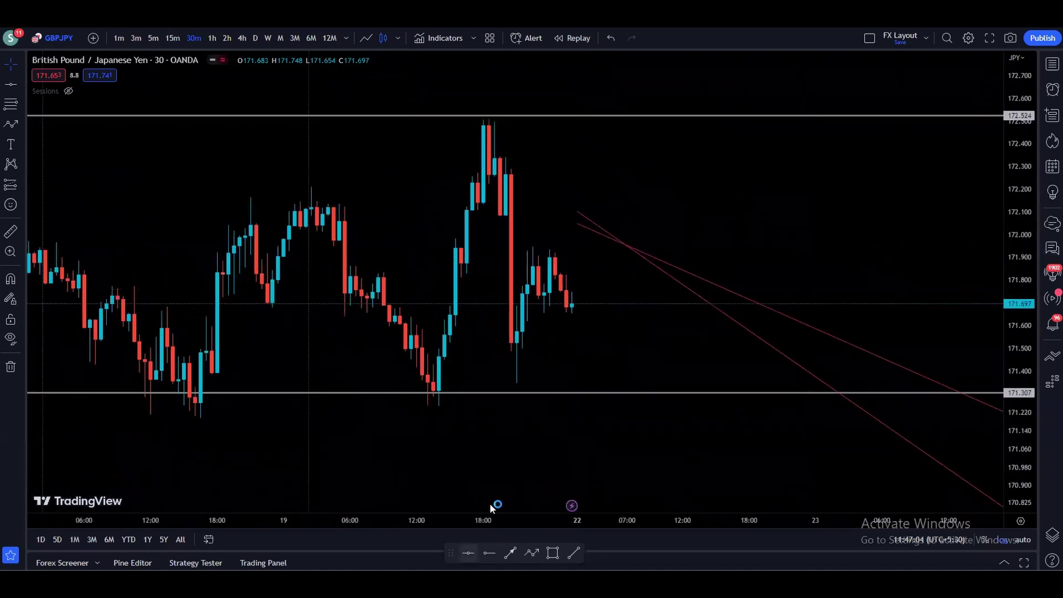
click(632, 258)
drag(575, 393, 580, 405)
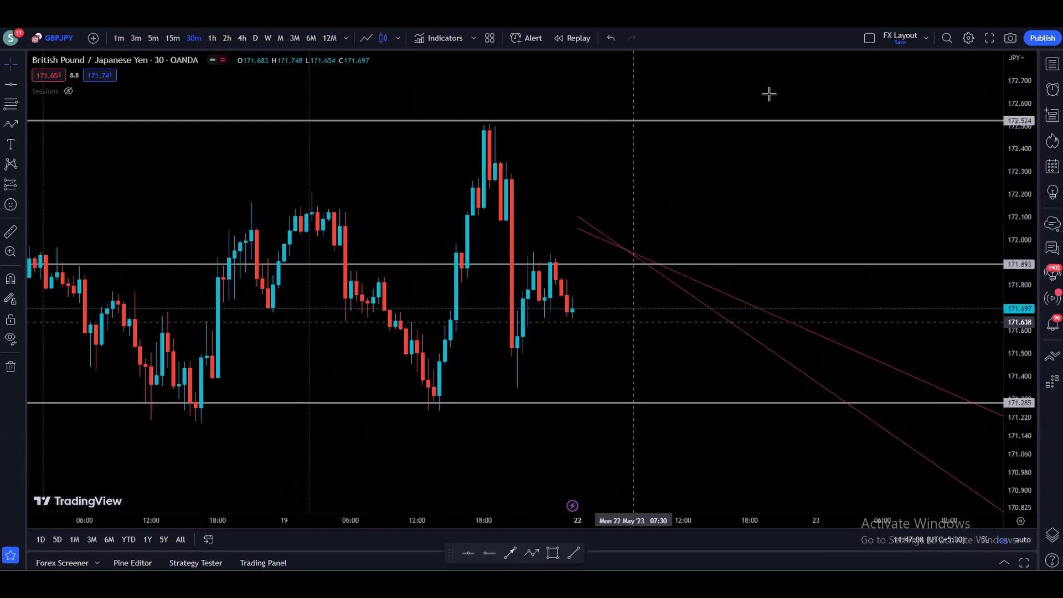
Step: Sketch temporary bullish candles breaking above 171.893 and 172.524, with marks along both levels, and clear them
drag(577, 312, 592, 243)
drag(534, 262, 624, 264)
click(624, 263)
drag(586, 313, 585, 331)
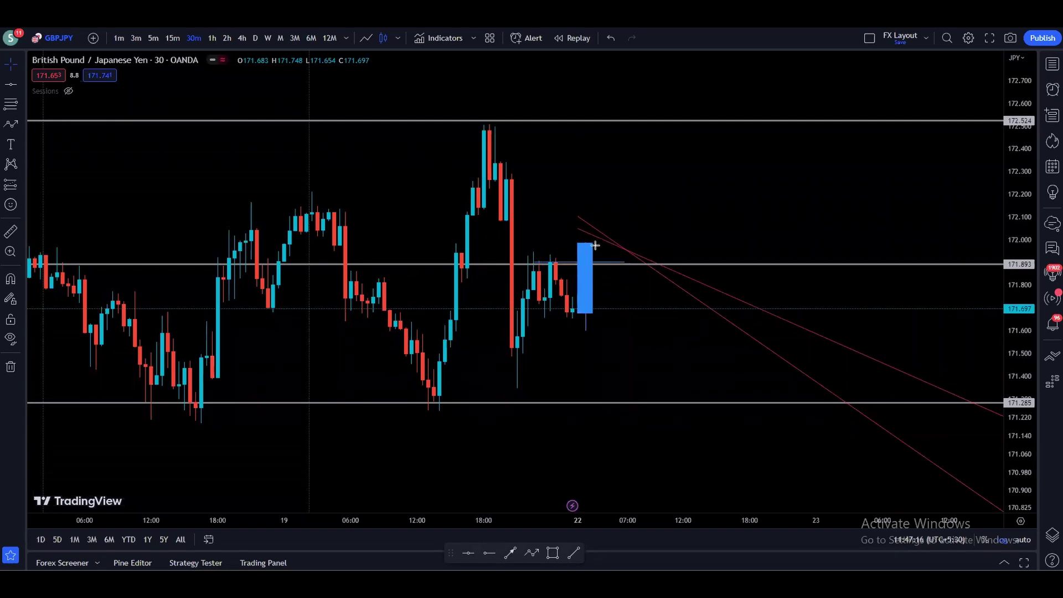
drag(595, 245, 611, 115)
drag(474, 125, 672, 128)
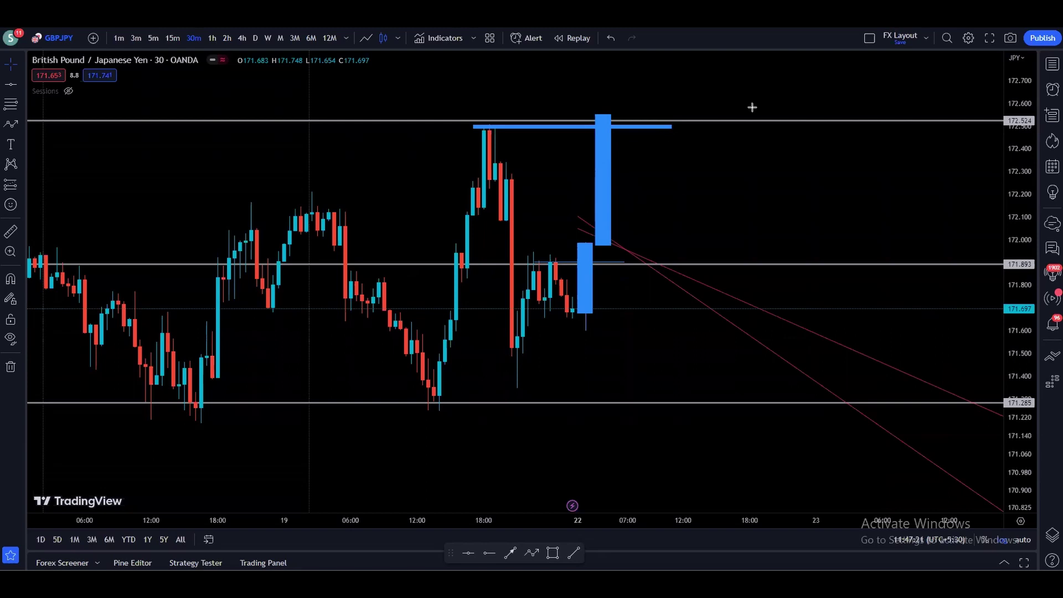
key(Escape)
Step: Sketch a drop arrow from the current price through 171.285 to about 171.2, with horizontal arrows along 171.285 and about 170.6
drag(639, 226, 691, 114)
scroll(659, 209, down, 2)
drag(1019, 222, 1019, 264)
drag(809, 375, 688, 357)
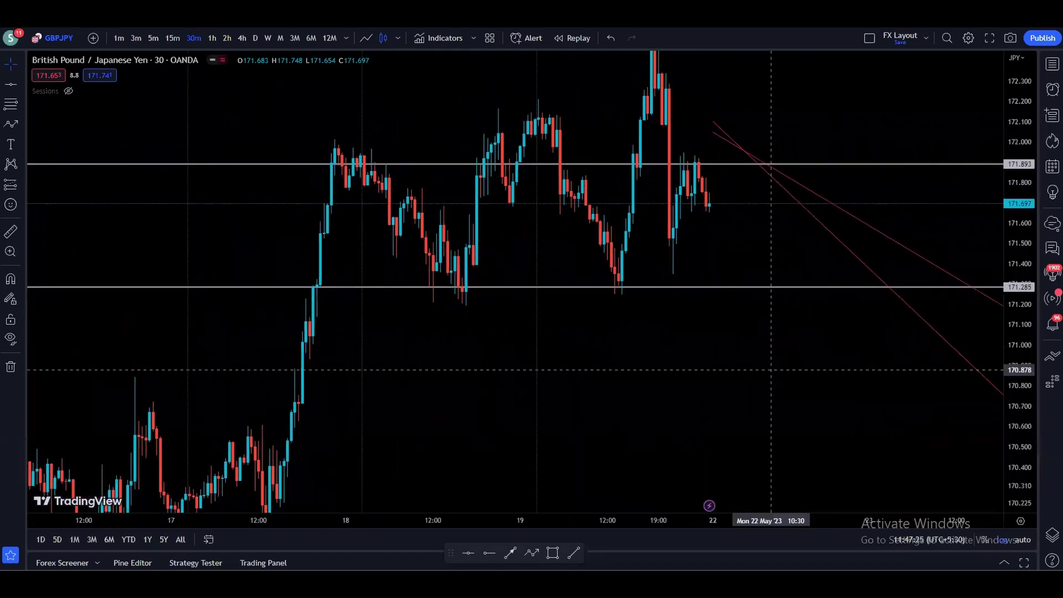
drag(771, 370, 689, 355)
drag(629, 186, 627, 293)
drag(379, 276, 661, 277)
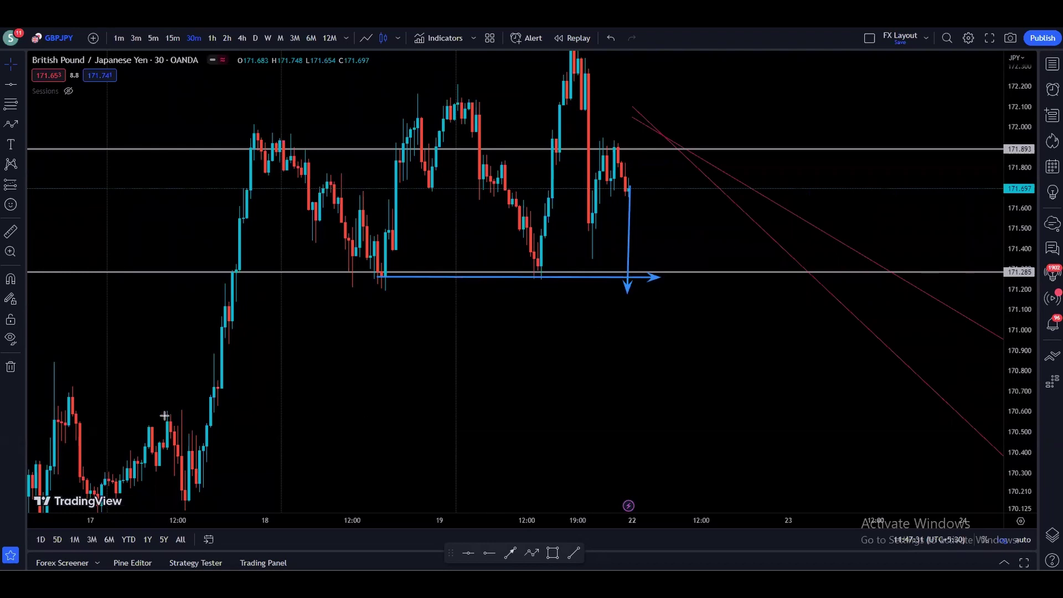
mouse_move(83, 403)
mouse_down()
mouse_move(521, 424)
mouse_move(692, 385)
mouse_move(711, 410)
mouse_up()
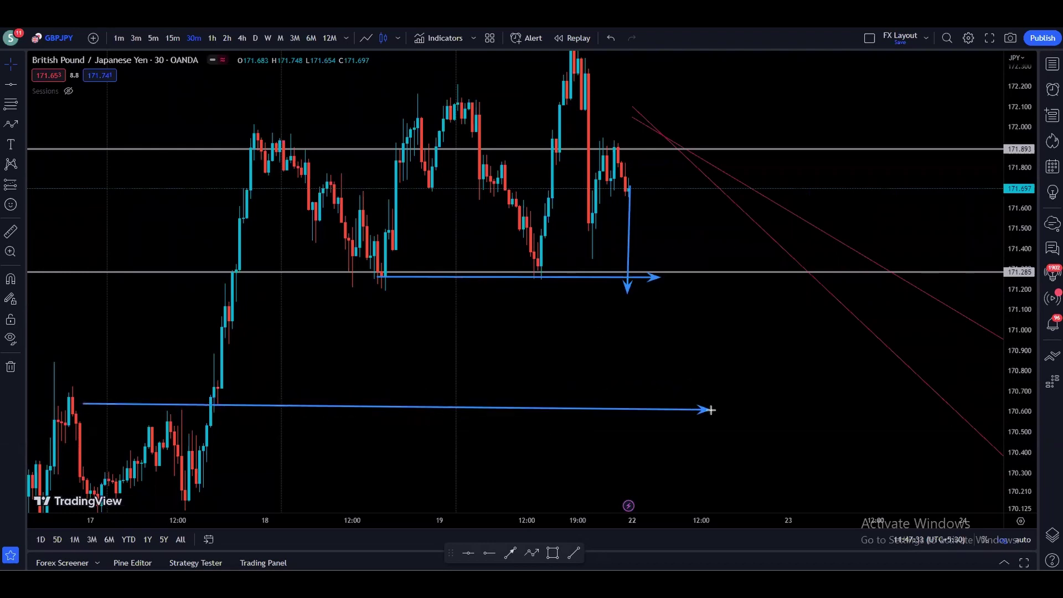
Step: Sketch arrows for a drop to about 170.6, a pullback to 171.285 and a rejection down to about 170.5
mouse_move(622, 181)
mouse_down()
mouse_move(626, 337)
mouse_move(410, 285)
mouse_move(640, 325)
mouse_move(641, 407)
mouse_move(629, 408)
mouse_move(706, 273)
mouse_move(718, 275)
mouse_up()
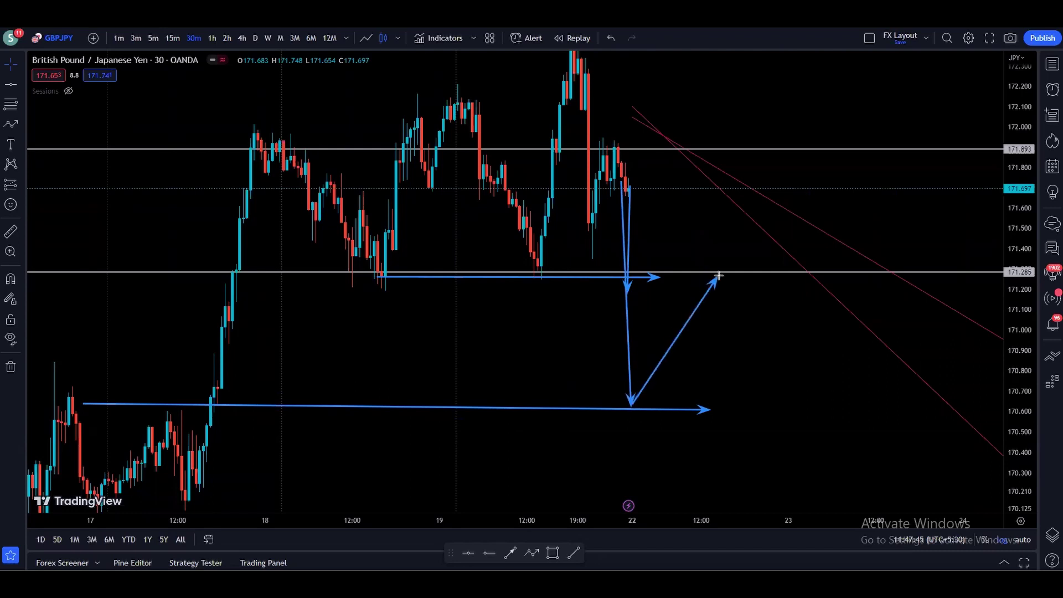
mouse_move(517, 273)
mouse_down()
mouse_move(730, 264)
mouse_move(725, 285)
mouse_move(789, 436)
mouse_up()
drag(604, 403, 671, 402)
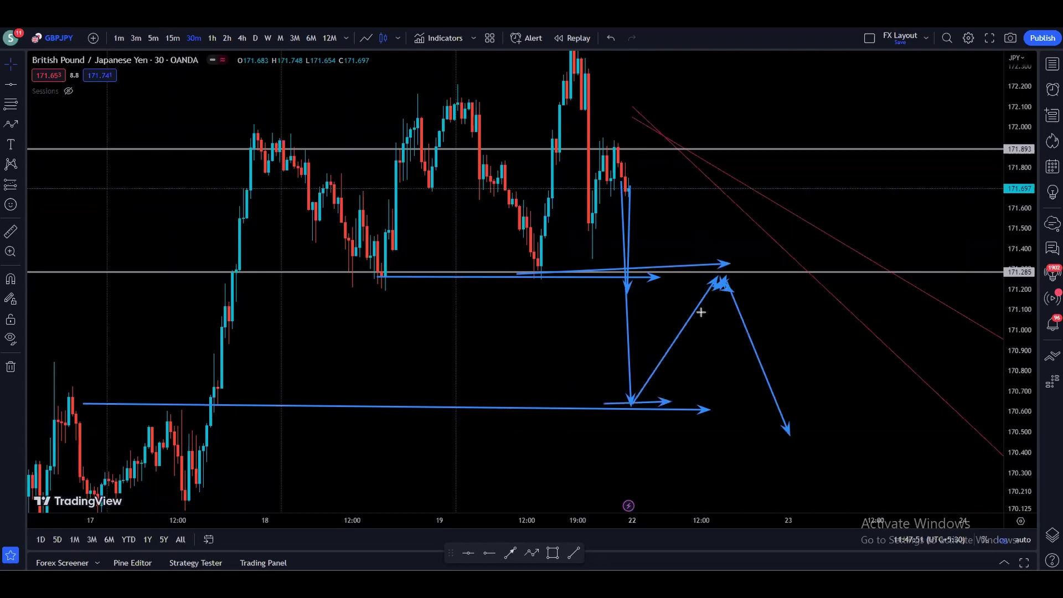
Step: Sketch arrows for an alternative rally from about 170.6 above 171.285, a retest and a rise to about 172.3, marking the target level
mouse_move(632, 410)
mouse_down()
mouse_move(677, 295)
mouse_move(451, 274)
mouse_move(712, 280)
mouse_move(727, 235)
mouse_move(753, 268)
mouse_up()
mouse_move(557, 270)
mouse_down()
mouse_move(796, 275)
mouse_move(780, 70)
mouse_up()
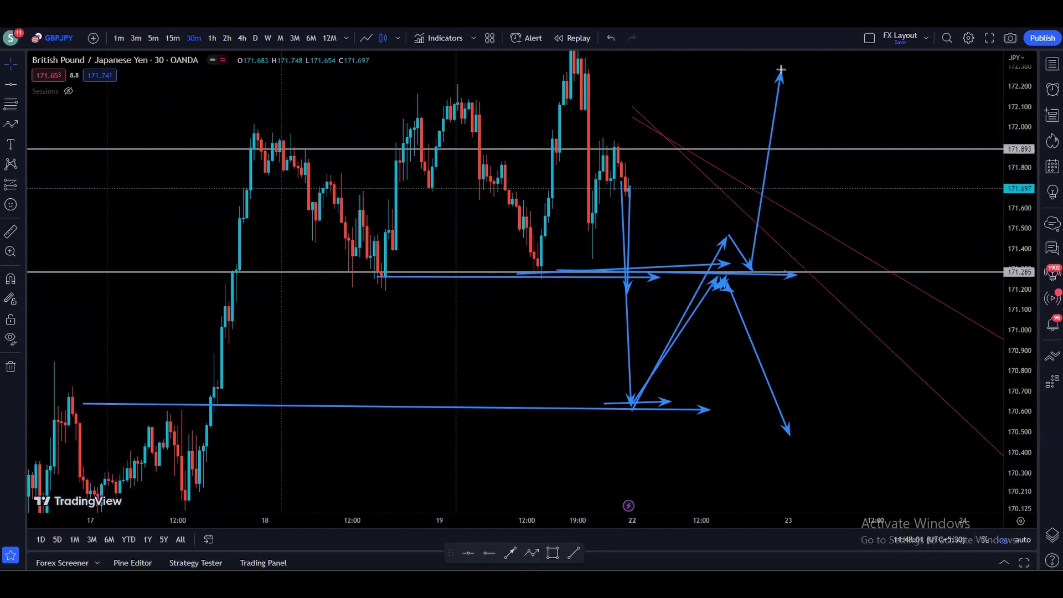
drag(535, 58, 893, 76)
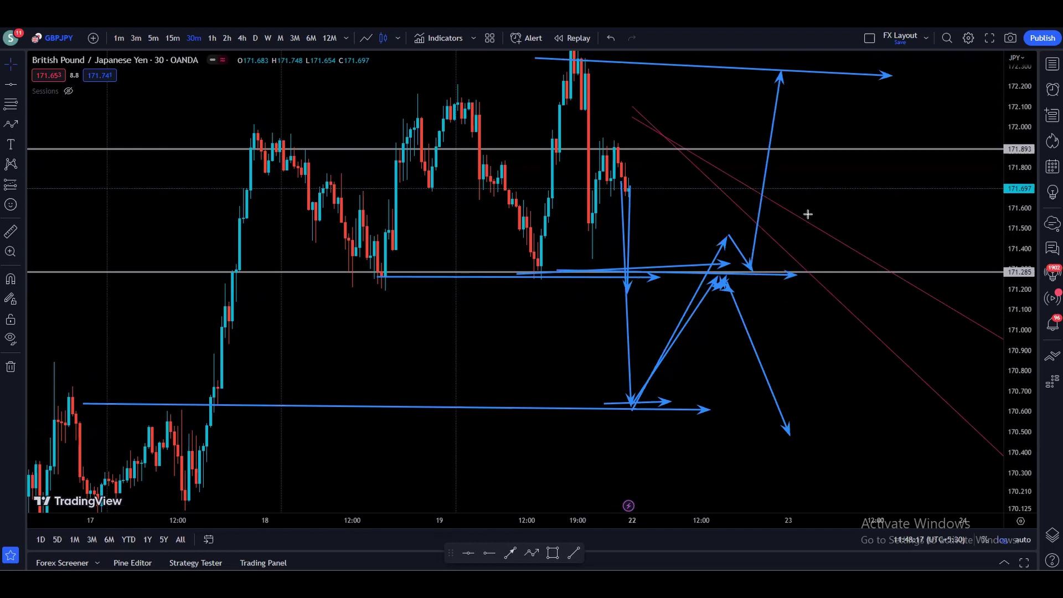